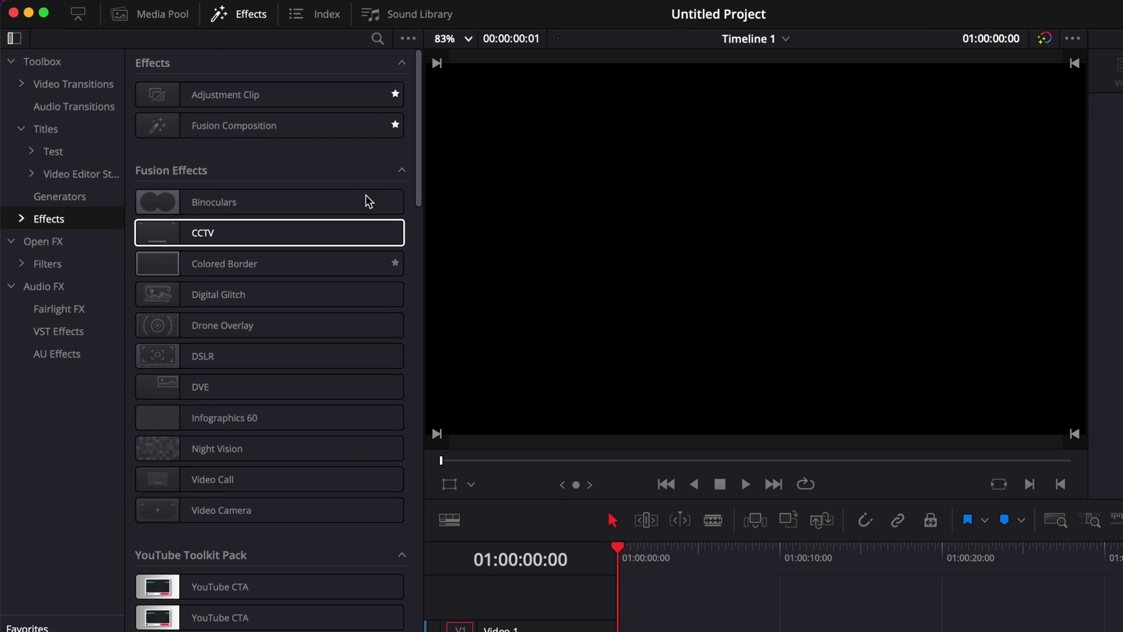
# Place a Fusion Composition at the start of the Video 1 track and open it for editing in Fusion
pyautogui.moveTo(234, 98); pyautogui.dragTo(491, 535)
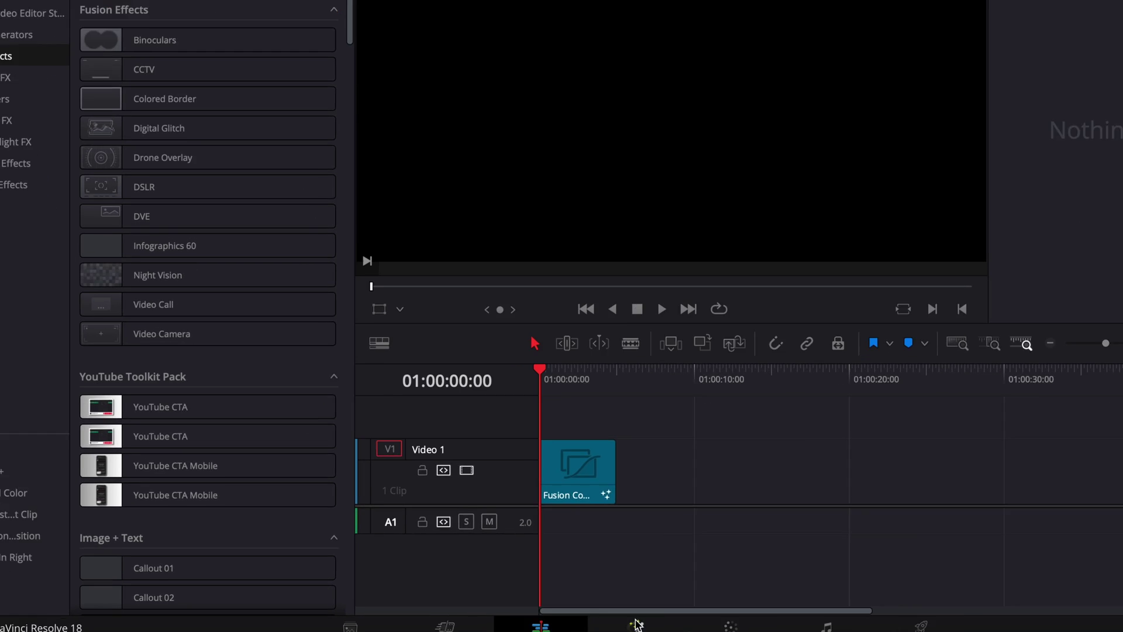
pyautogui.click(602, 626)
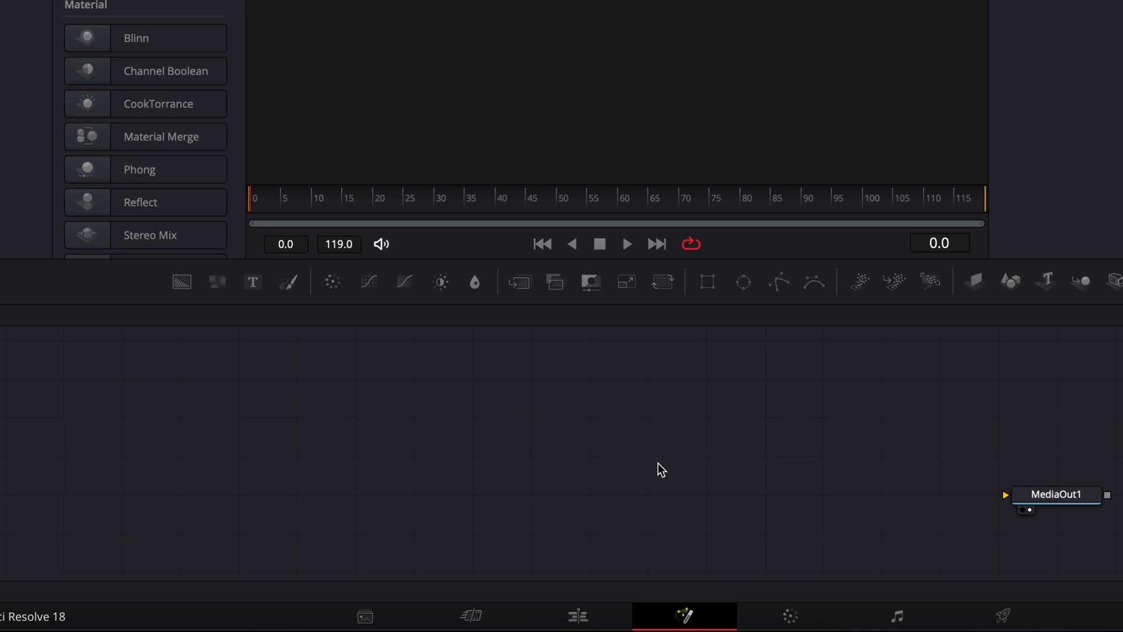
# Add a Background node connected to MediaOut1 and make it fully transparent with an alpha of 0
pyautogui.moveTo(183, 282); pyautogui.dragTo(52, 513)
pyautogui.moveTo(114, 496); pyautogui.dragTo(1050, 497)
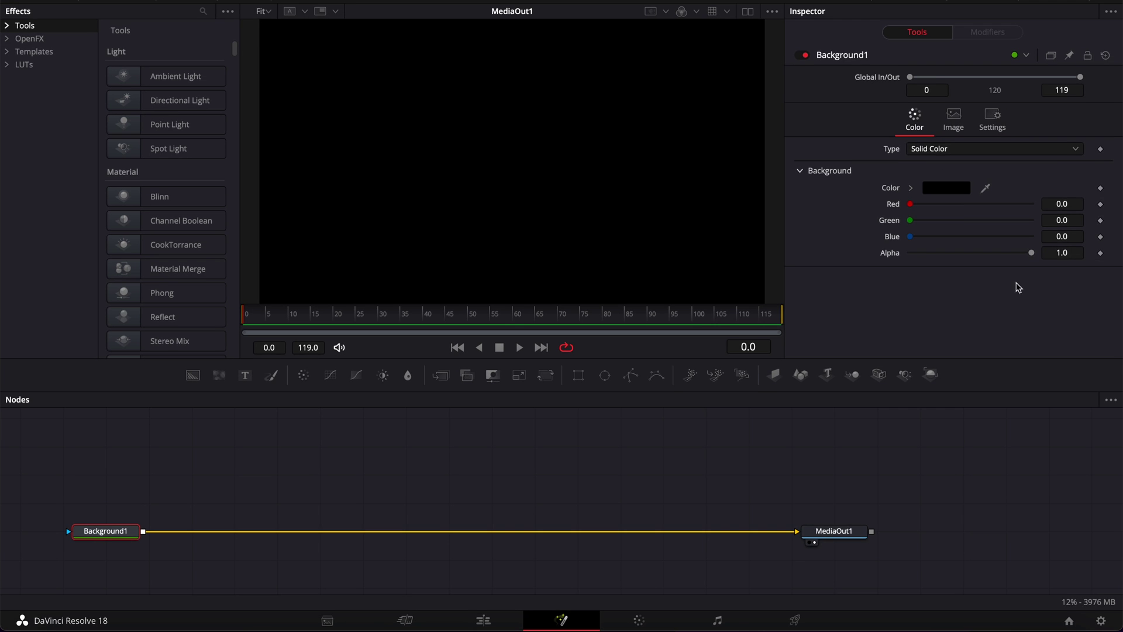
pyautogui.moveTo(1031, 253); pyautogui.dragTo(897, 257)
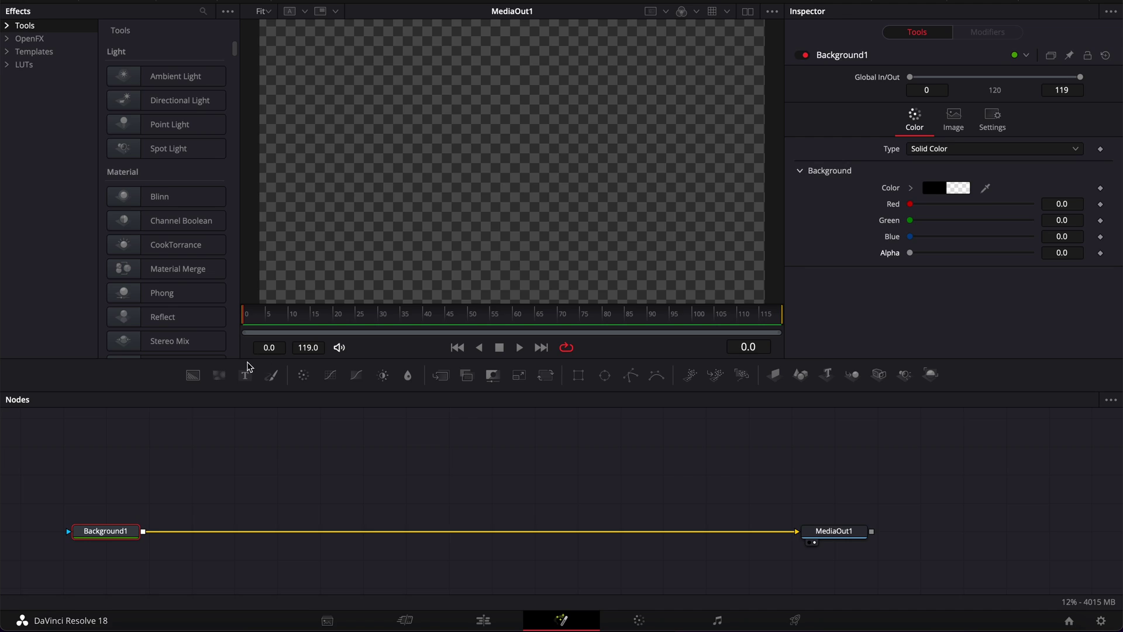
# Add a Text node merged over Background1 ahead of MediaOut1, with the text "Checkbox for Davinci Resolve"
pyautogui.moveTo(9, 476); pyautogui.dragTo(528, 599)
pyautogui.moveTo(812, 415); pyautogui.dragTo(115, 501)
pyautogui.click(880, 379)
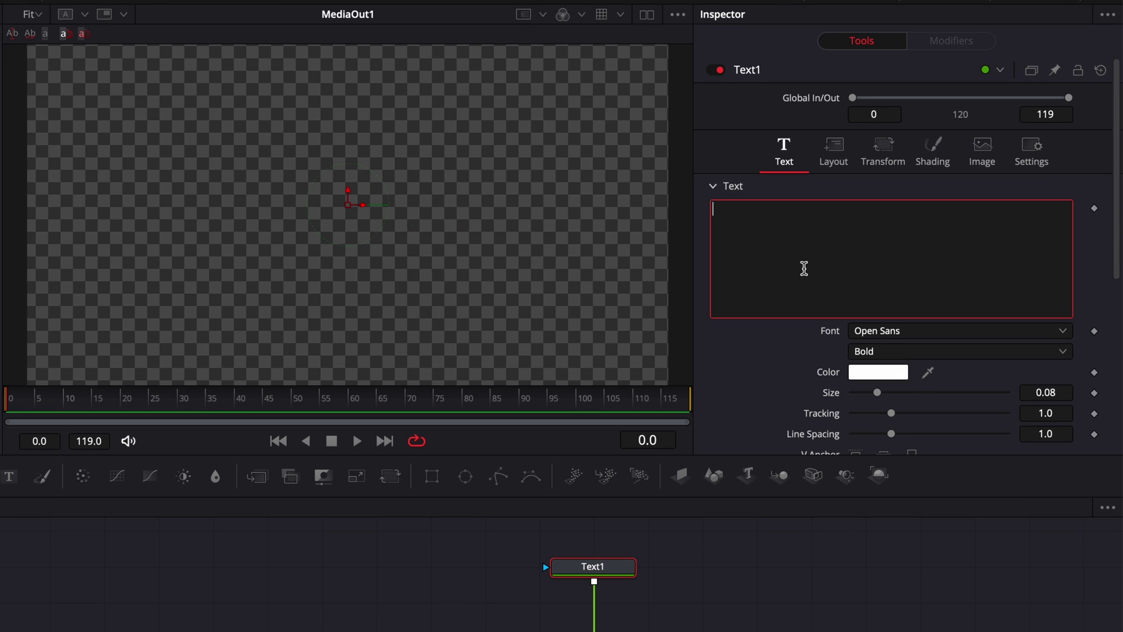
pyautogui.write('Checkbox for Davinci Resolve')
# Set the title's font to Poppins and its size to 0.06
pyautogui.click(880, 329)
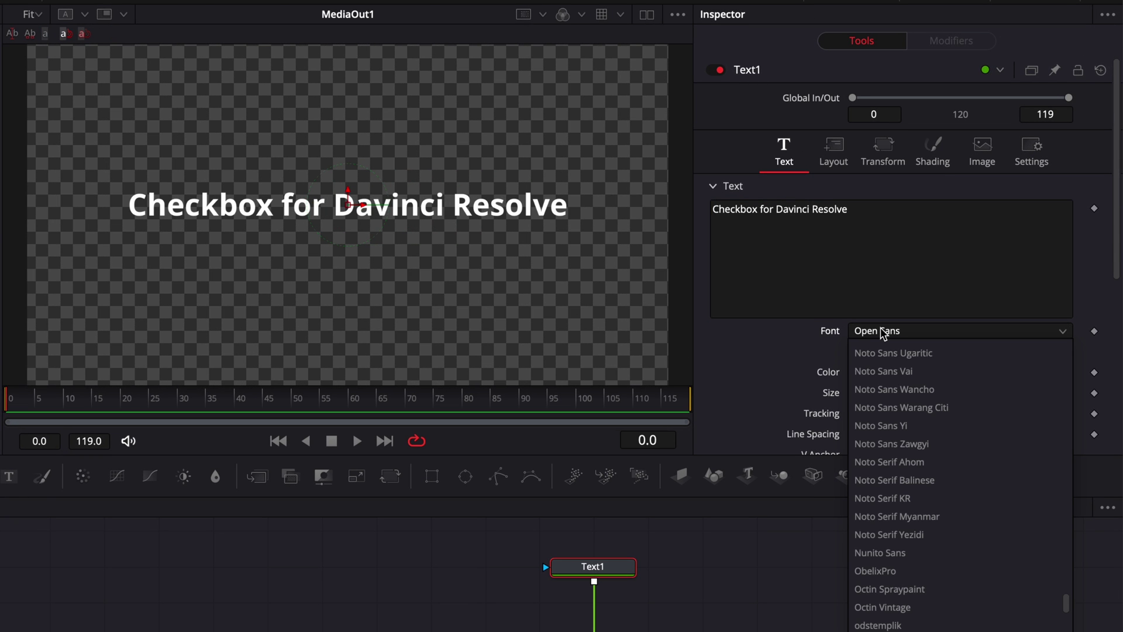
pyautogui.write('poppins')
pyautogui.press('Return')
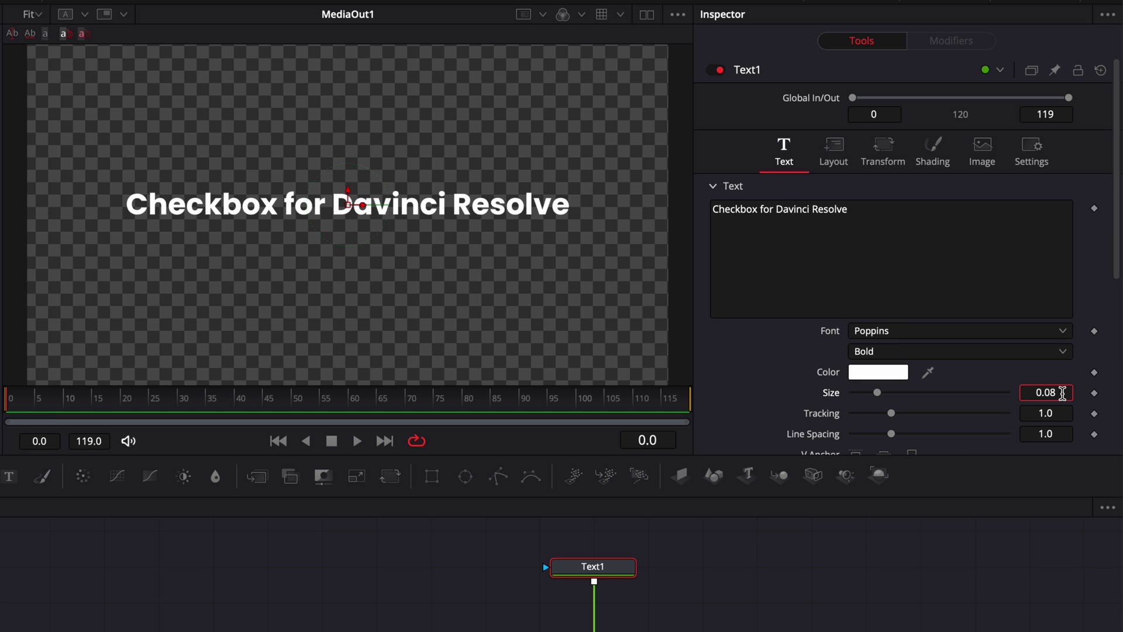
pyautogui.click(1063, 393)
pyautogui.write('0.0')
pyautogui.write('6')
pyautogui.press('Return')
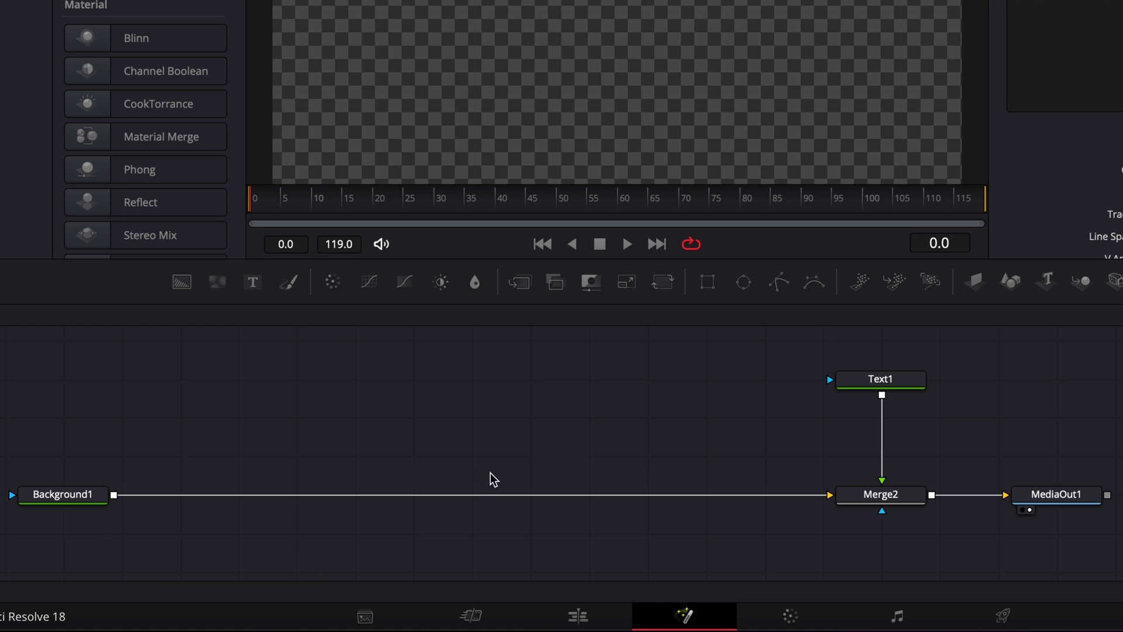
# Add a second Background node above the main node chain and mask it with an Ellipse
pyautogui.hscroll(-3, 483, 443)
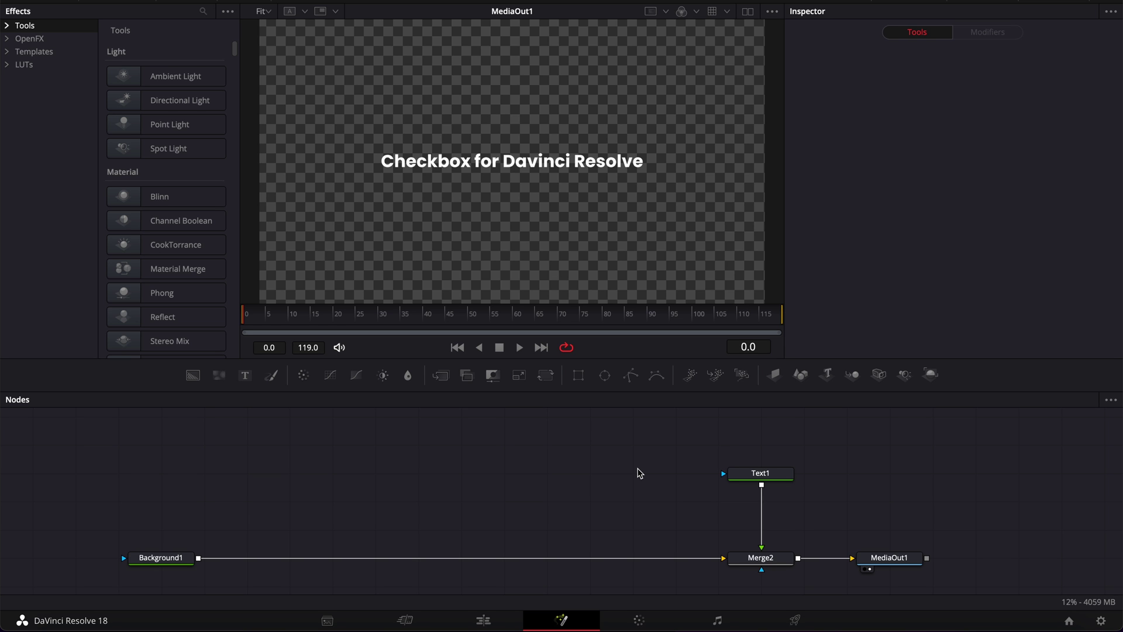
pyautogui.moveTo(197, 382); pyautogui.dragTo(233, 390)
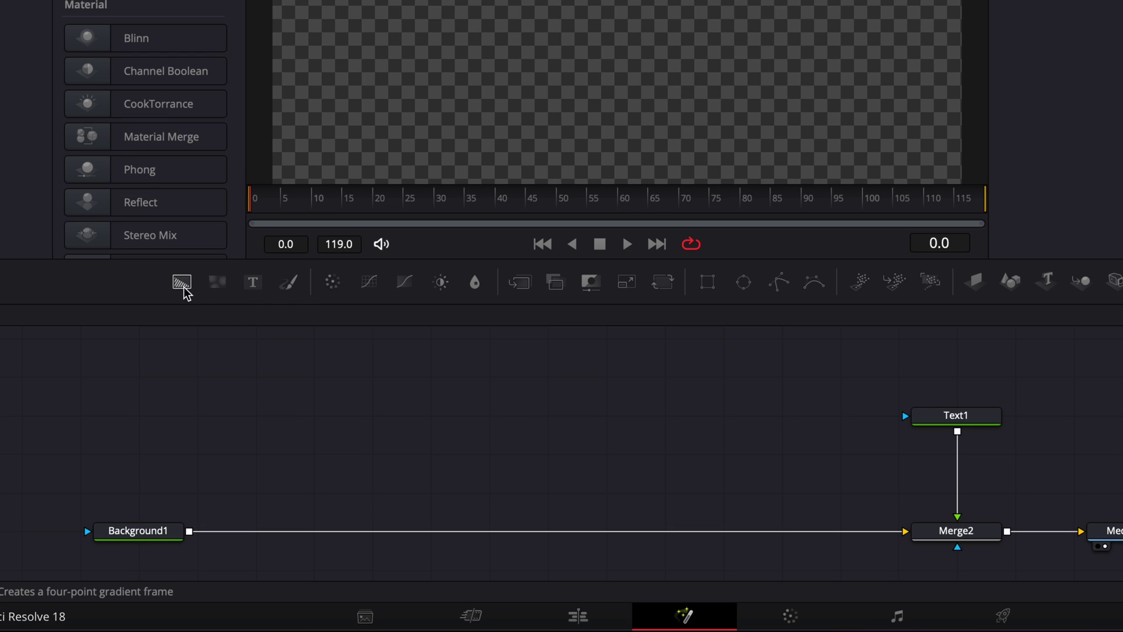
pyautogui.moveTo(233, 303); pyautogui.dragTo(331, 376)
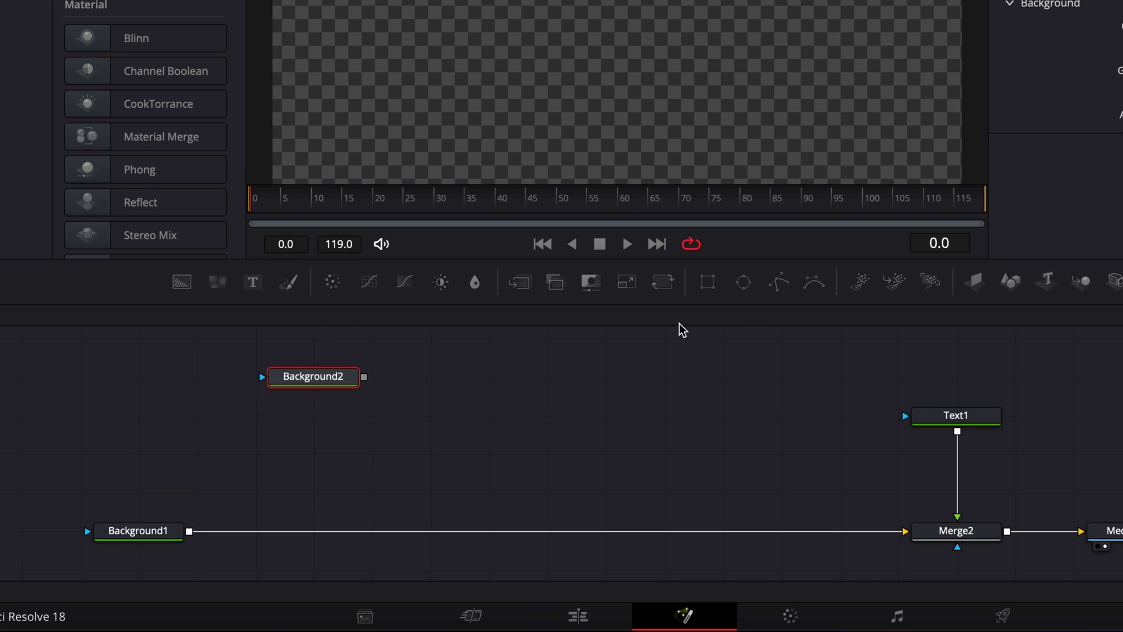
pyautogui.click(743, 283)
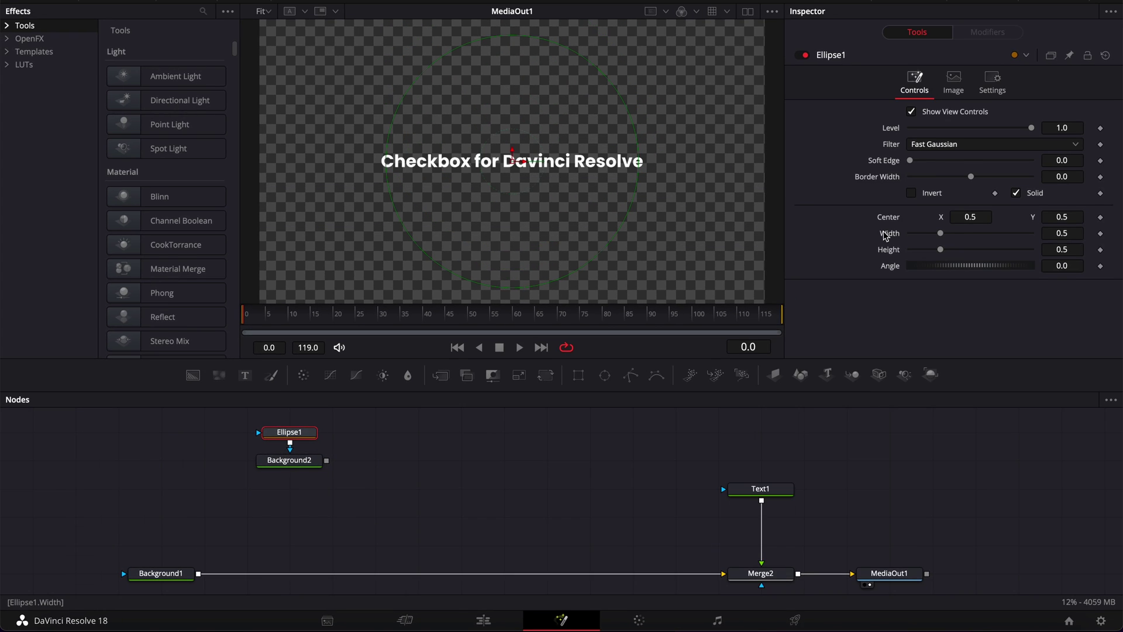
# Link the ellipse's width to its height with an expression and merge Background2 over Background1
pyautogui.rightClick(890, 239)
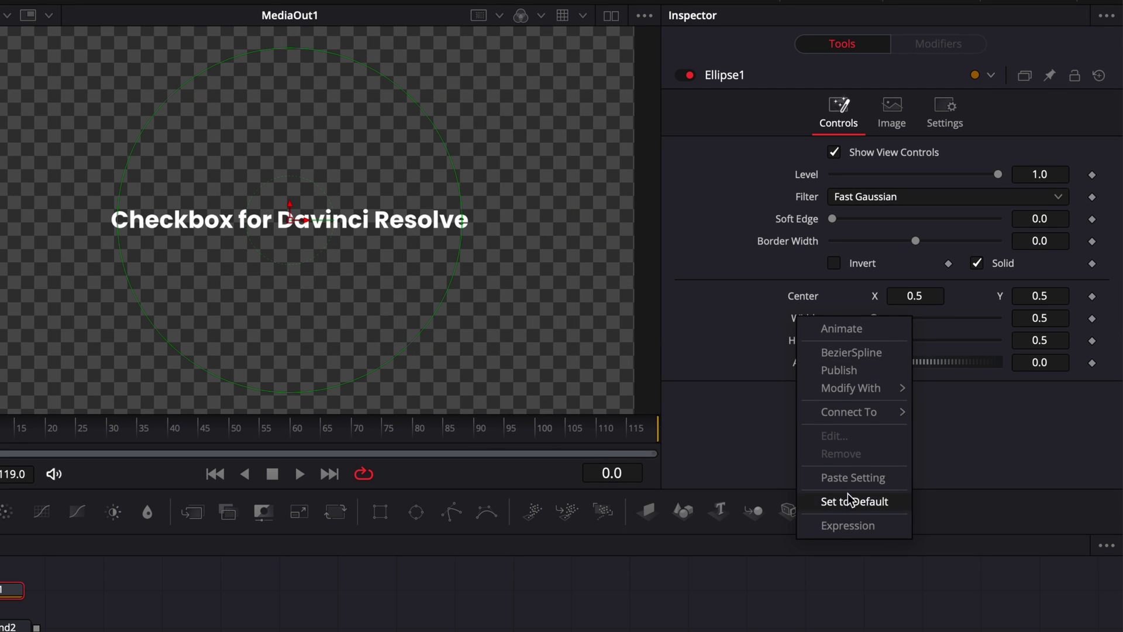
pyautogui.click(848, 524)
pyautogui.moveTo(836, 341); pyautogui.dragTo(802, 369)
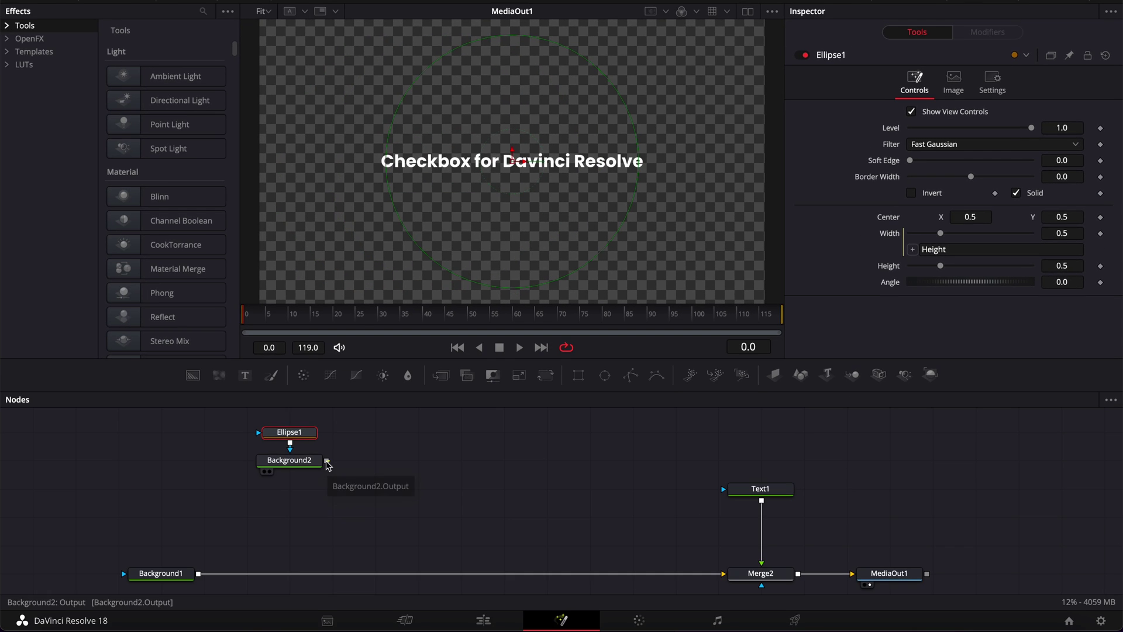
pyautogui.moveTo(333, 462); pyautogui.dragTo(117, 556)
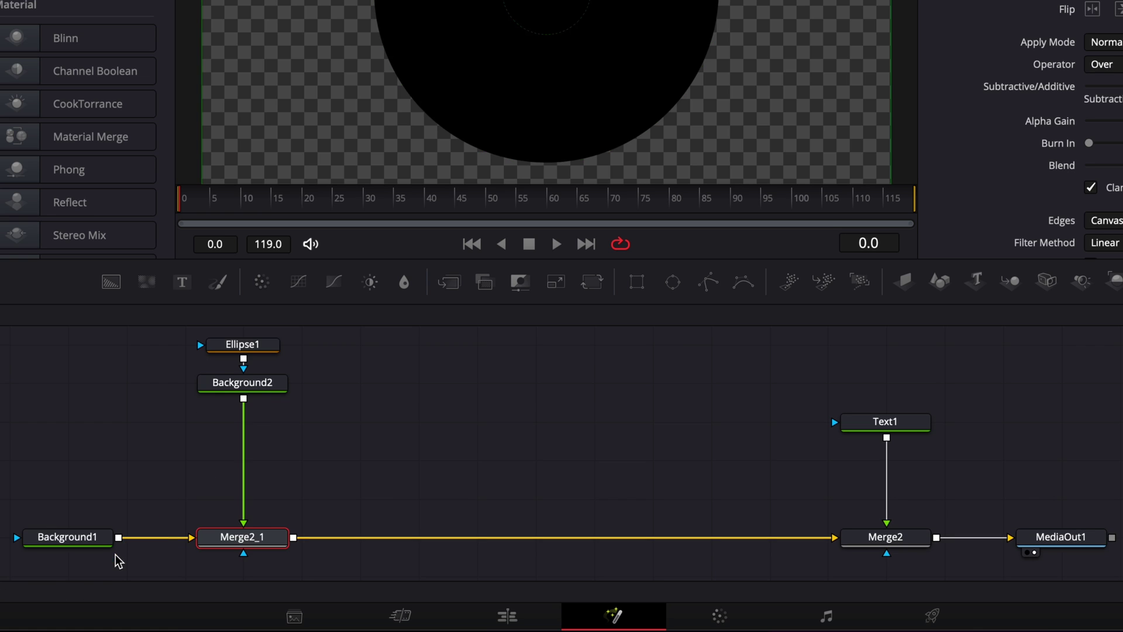
# Turn Ellipse1 into an outline by switching off Solid and setting its border width to 0.005
pyautogui.click(268, 349)
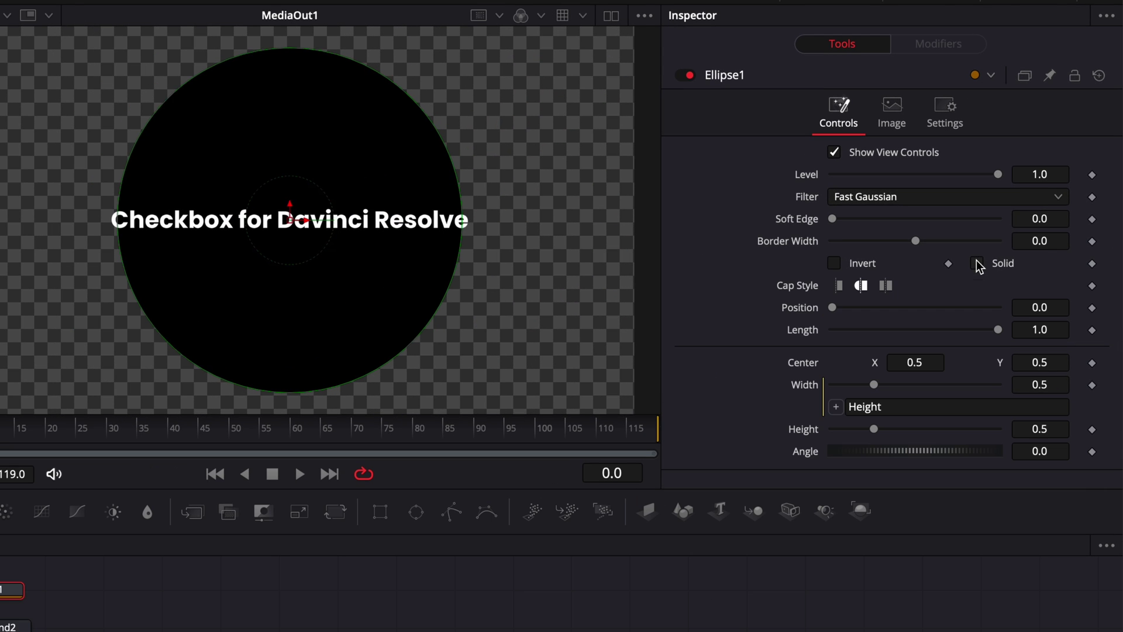
pyautogui.click(978, 264)
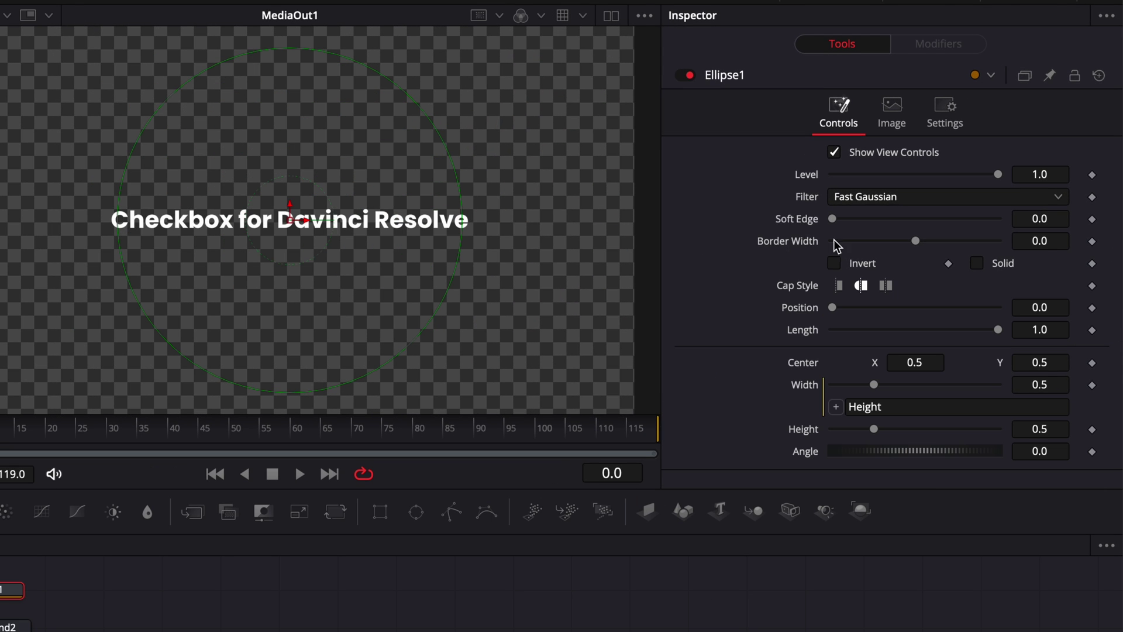
pyautogui.moveTo(1065, 241); pyautogui.dragTo(1061, 241)
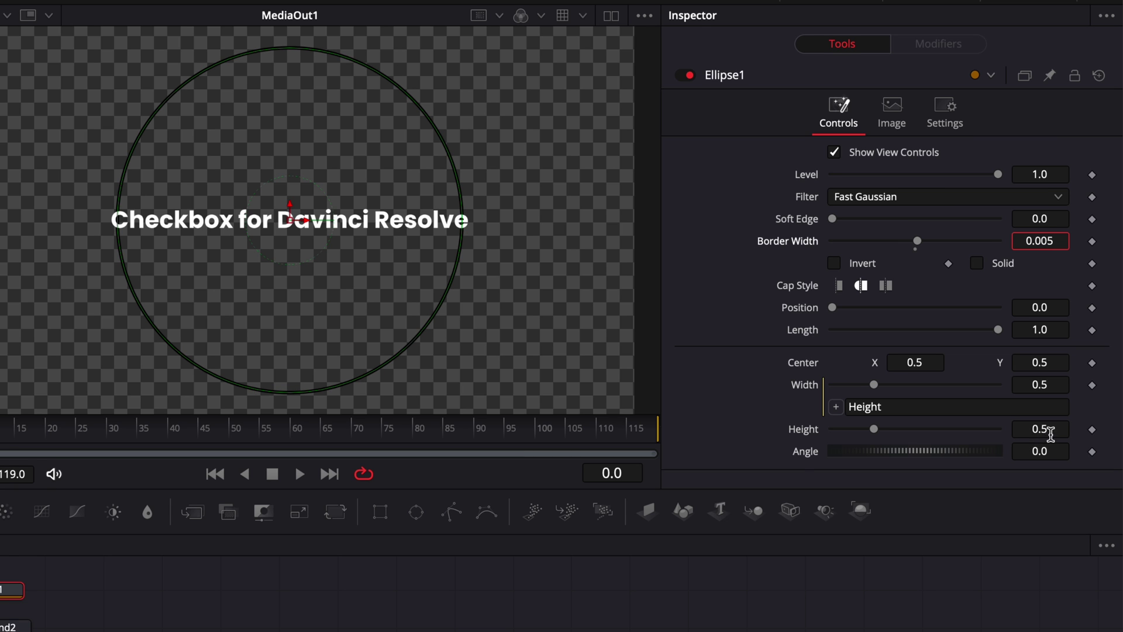
# Set the ellipse's height to 0.05 and move the circle to the left of the title, at about X 0.19
pyautogui.click(1041, 430)
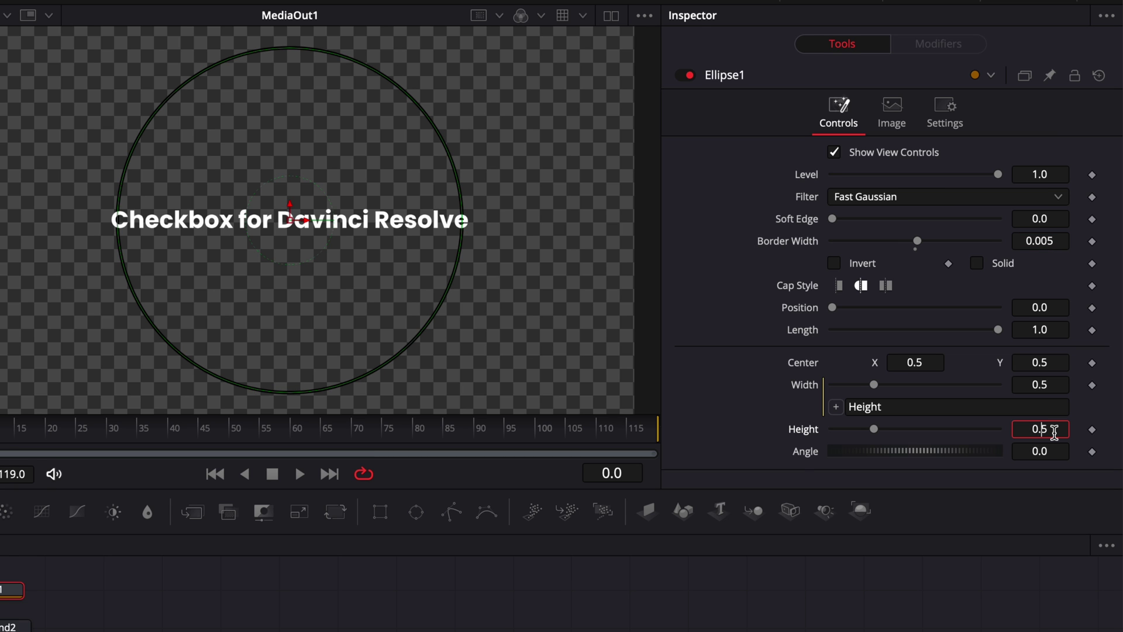
pyautogui.press('Tab')
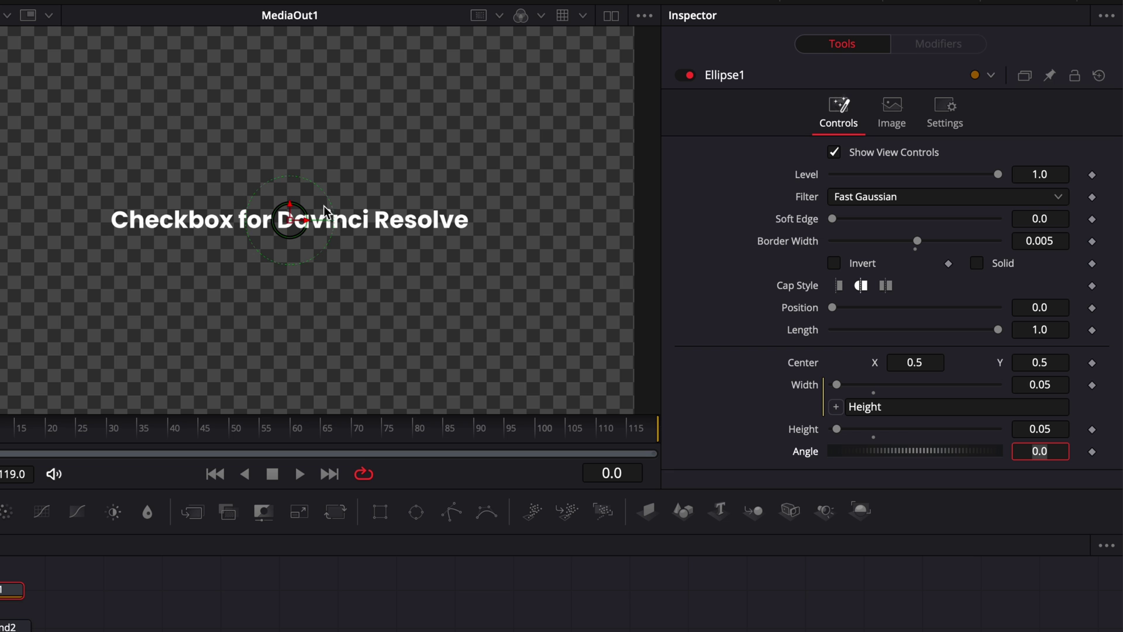
pyautogui.moveTo(305, 219); pyautogui.dragTo(88, 219)
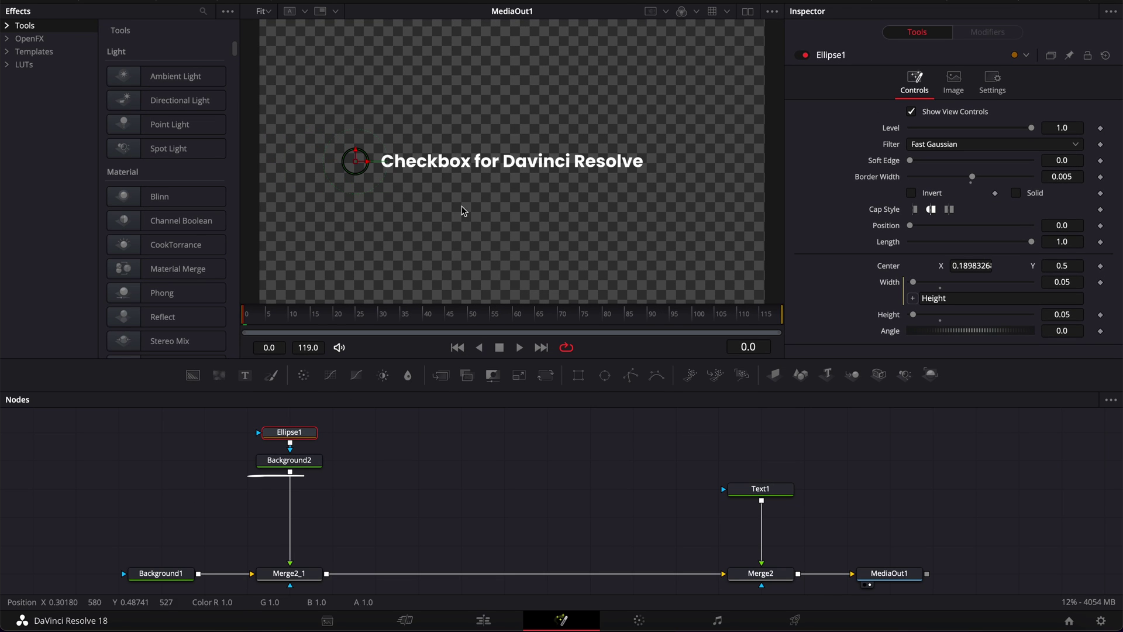
# Change the color of Background2 to white so the circle outline matches the title
pyautogui.click(290, 460)
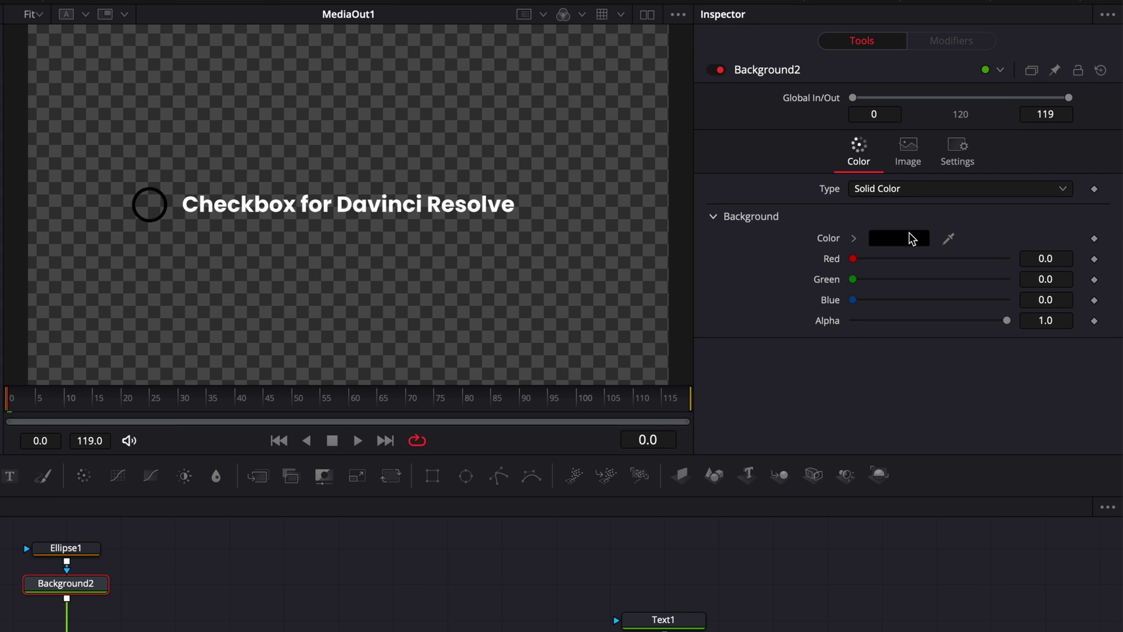
pyautogui.click(934, 207)
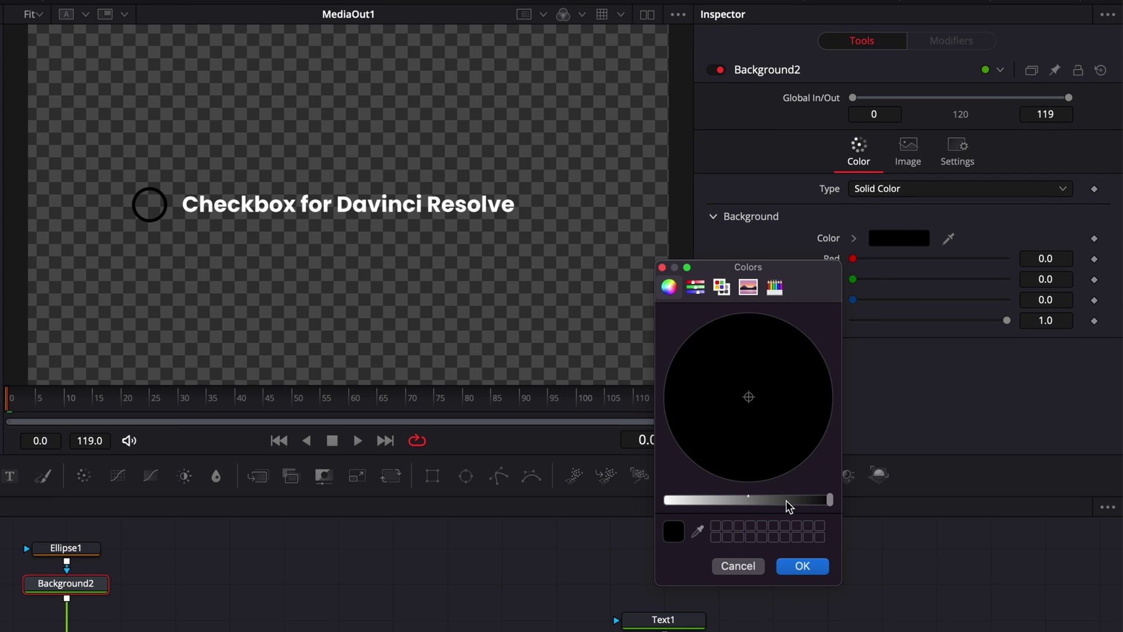
pyautogui.moveTo(700, 503); pyautogui.dragTo(609, 498)
pyautogui.click(811, 564)
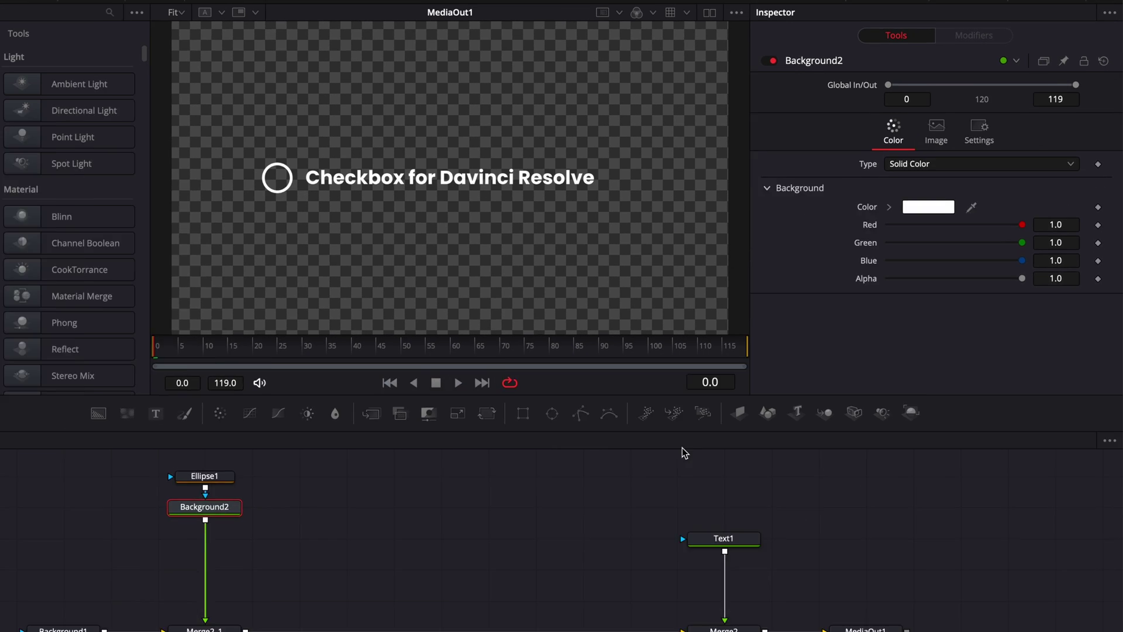
# Test how the title grows relative to the circle by appending "chchchcc" to Text1, and remove the added characters
pyautogui.click(667, 620)
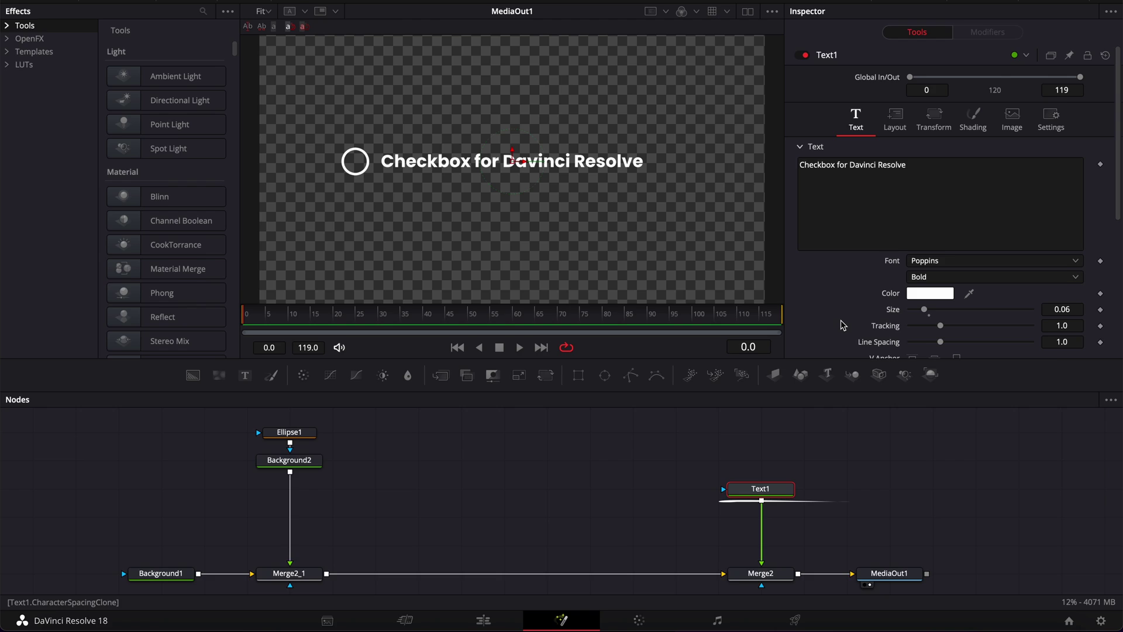
pyautogui.scroll(-5, 842, 321)
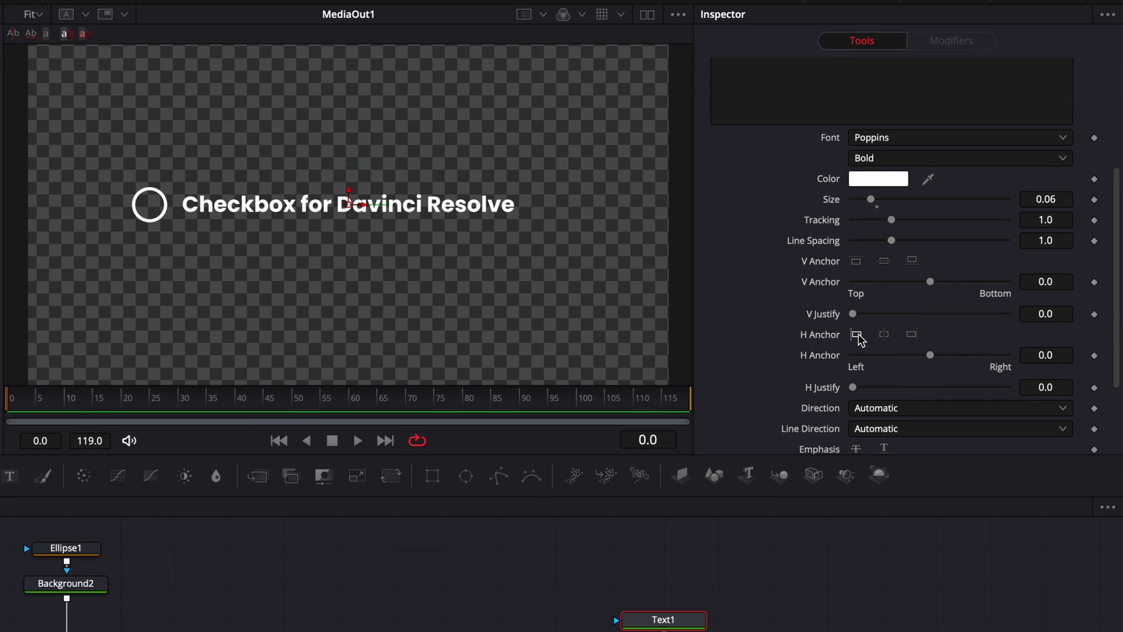
pyautogui.scroll(5, 878, 193)
pyautogui.click(865, 214)
pyautogui.write('chchchcc')
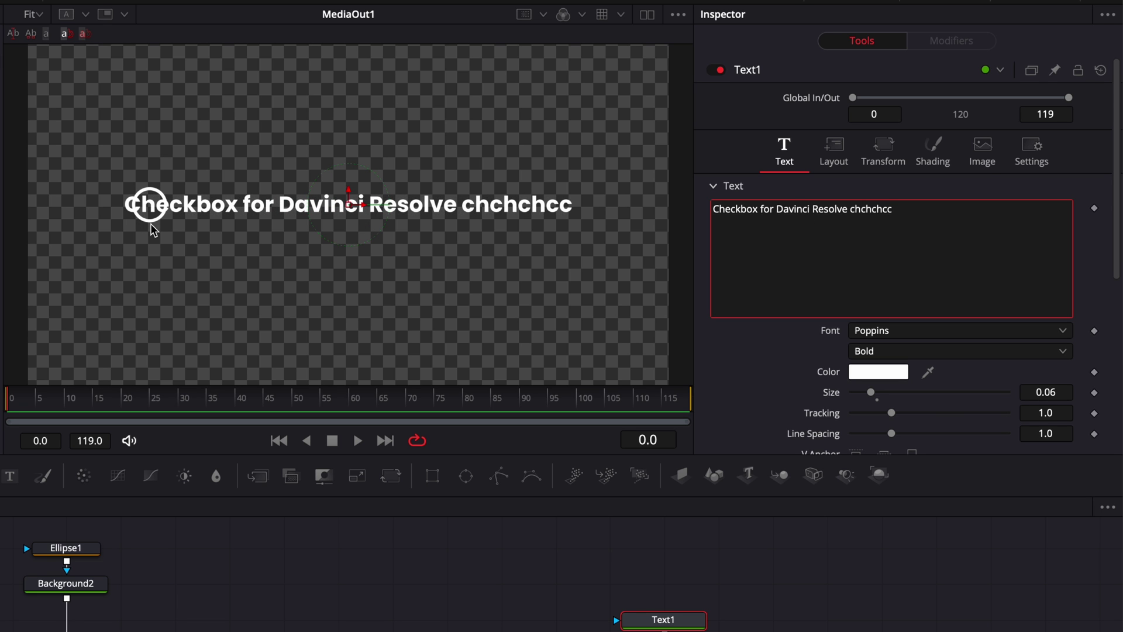
pyautogui.press('BackSpace')
pyautogui.press('BackSpace')
pyautogui.press('BackSpace')
pyautogui.press('BackSpace')
pyautogui.press('BackSpace')
pyautogui.press('BackSpace')
pyautogui.press('BackSpace')
pyautogui.press('BackSpace')
pyautogui.press('BackSpace')
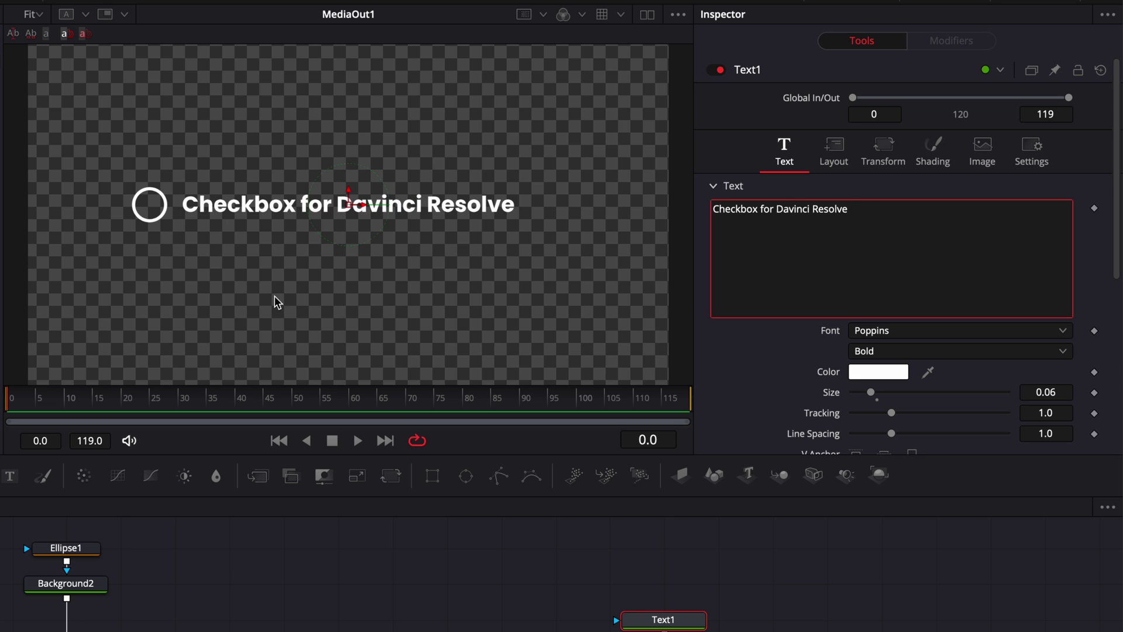
# Set the title's horizontal anchor to left and move the title back beside the circle
pyautogui.scroll(-5, 865, 371)
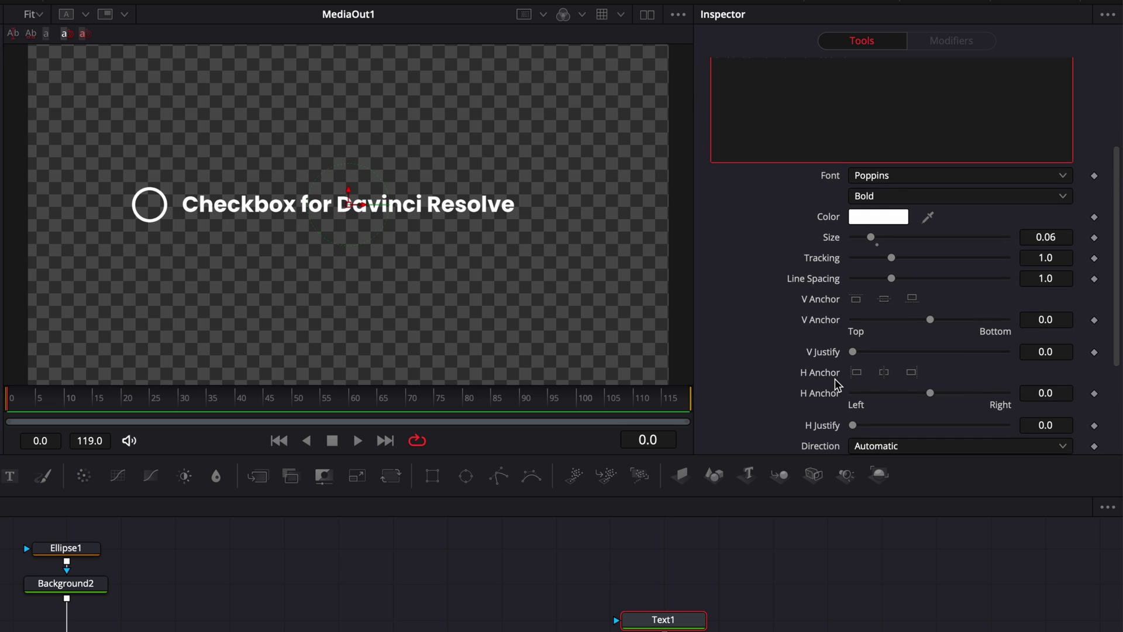
pyautogui.click(857, 373)
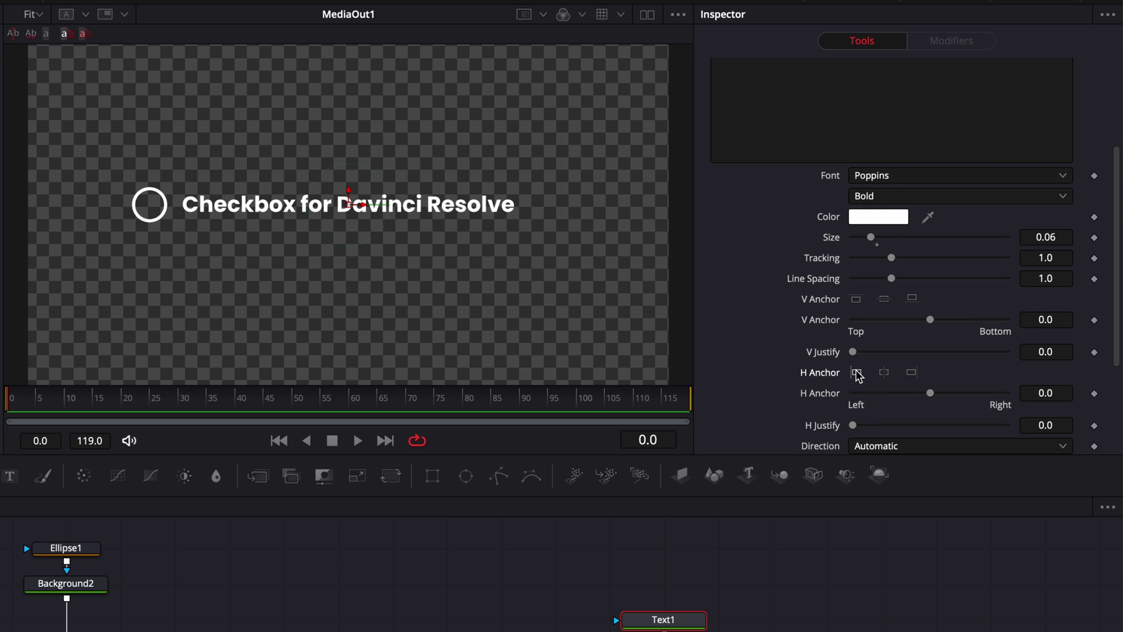
pyautogui.moveTo(285, 209); pyautogui.dragTo(199, 211)
# Test the left-anchored title by appending "fxfxfxx" to its text, and delete the added characters
pyautogui.scroll(5, 893, 215)
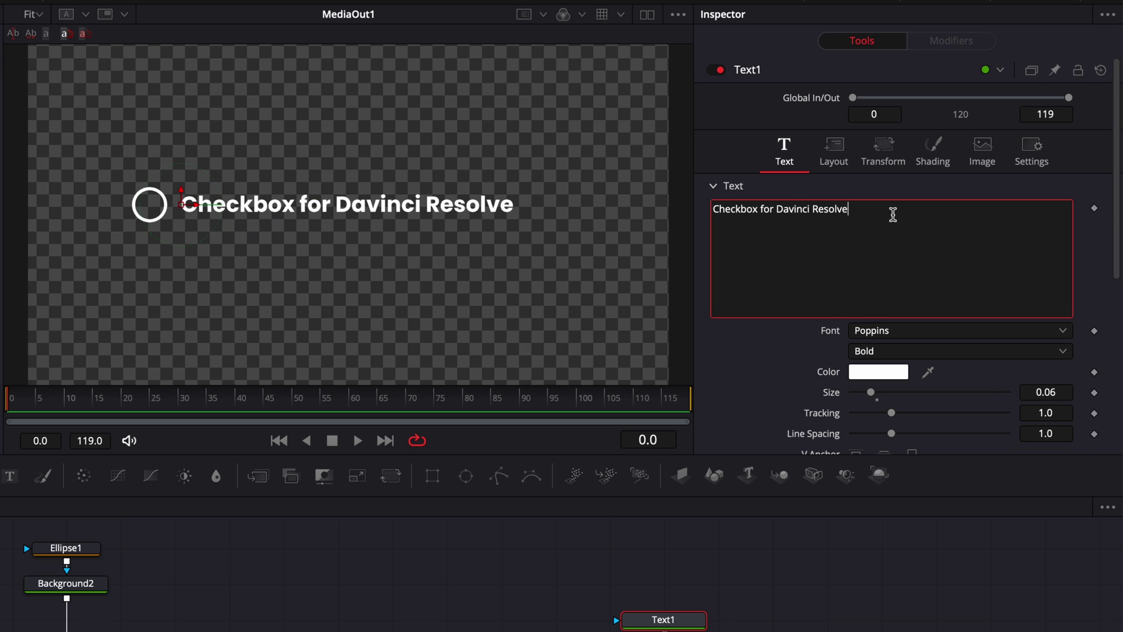
pyautogui.write('fxfxfxx')
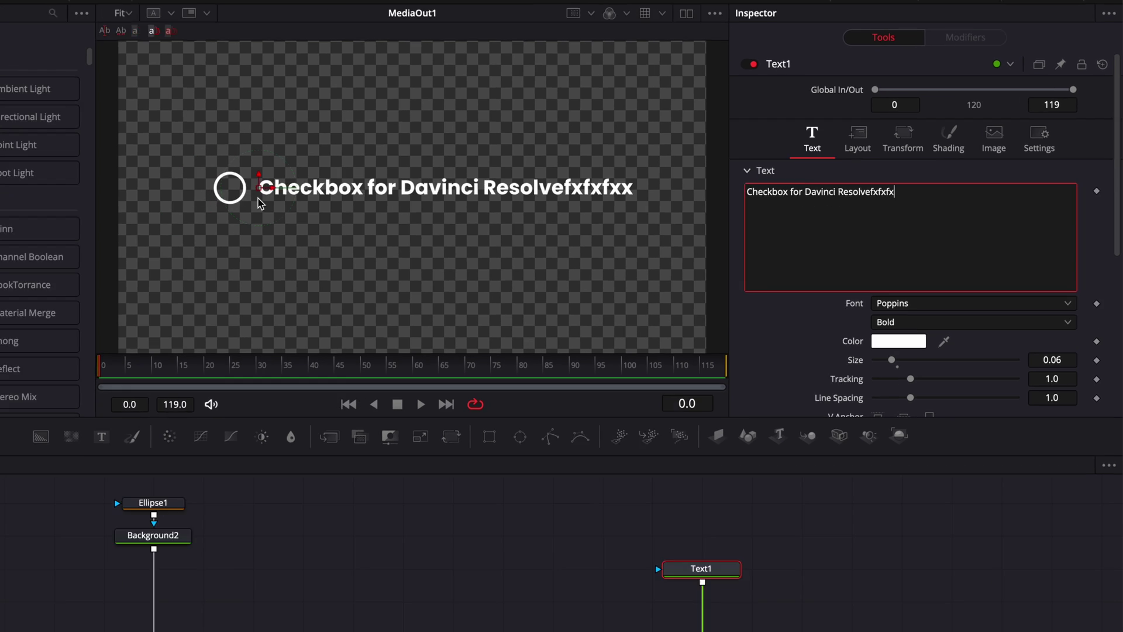
pyautogui.press('BackSpace')
pyautogui.press('BackSpace')
pyautogui.press('BackSpace')
pyautogui.press('BackSpace')
pyautogui.press('BackSpace')
pyautogui.press('BackSpace')
pyautogui.press('BackSpace')
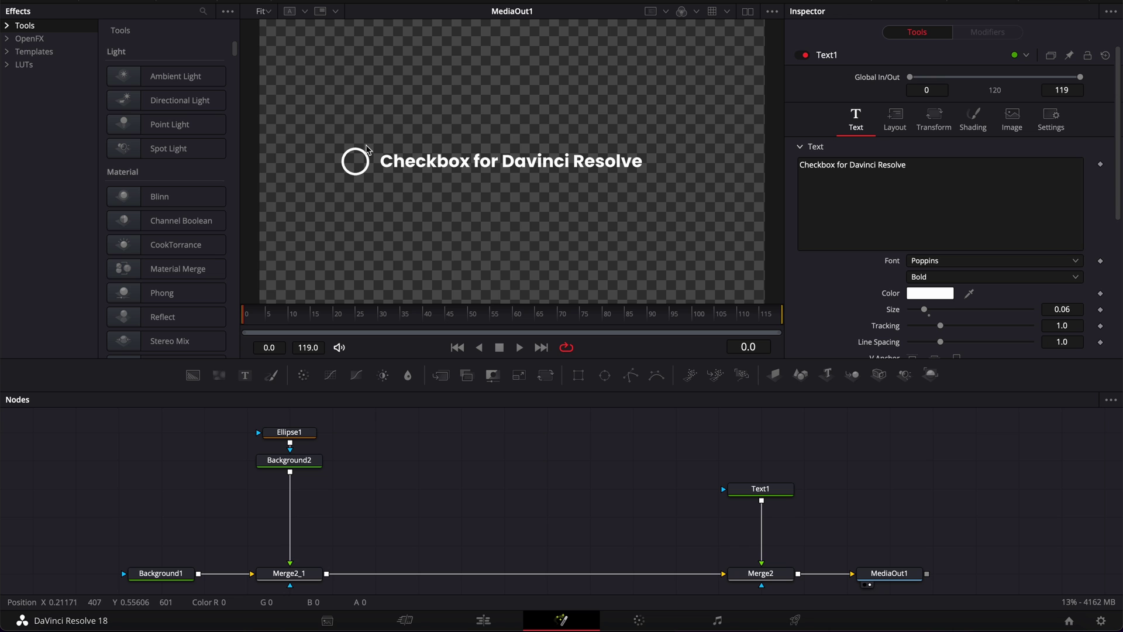
# Duplicate Ellipse1 together with Background2 and merge the copy into the flow directly after Merge2_1
pyautogui.moveTo(233, 420); pyautogui.dragTo(326, 475)
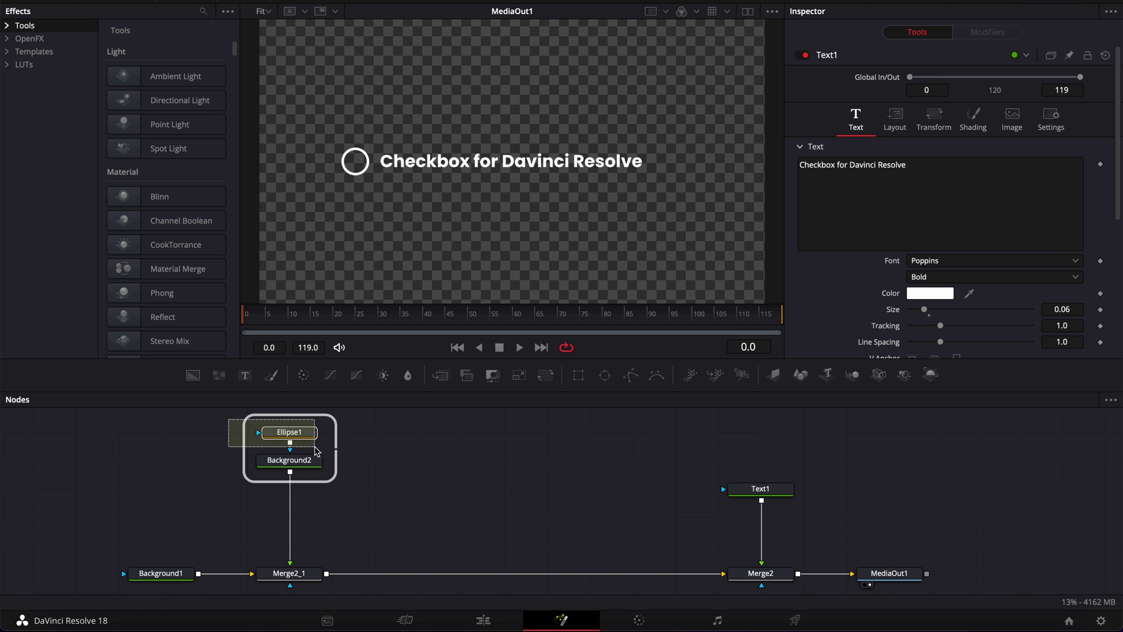
pyautogui.press('super+c')
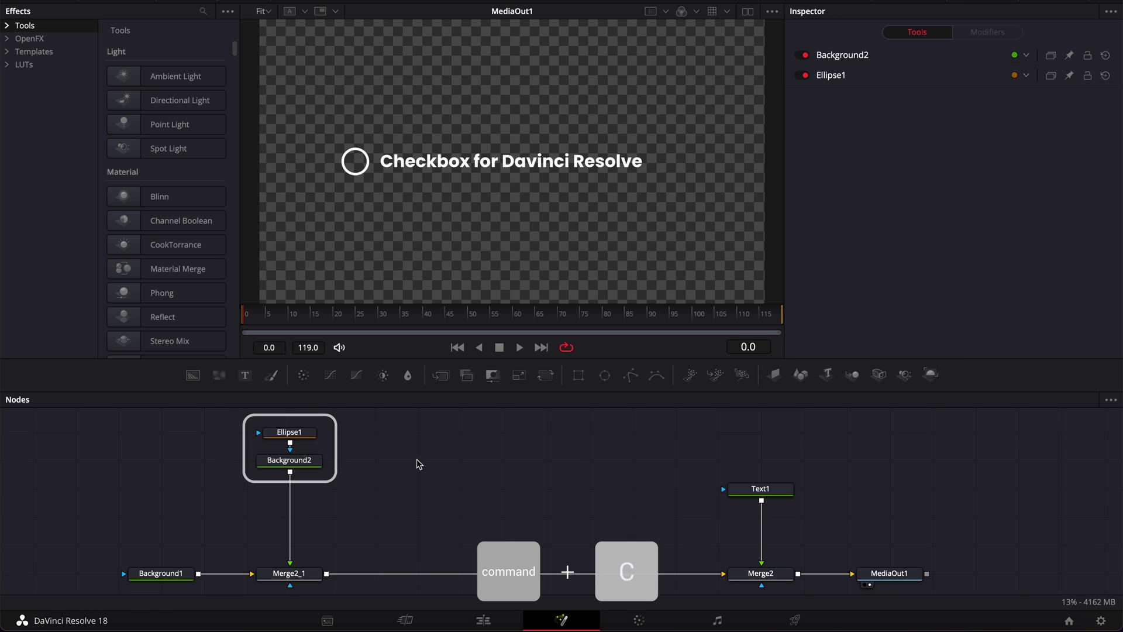
pyautogui.press('super+v')
pyautogui.moveTo(419, 466); pyautogui.dragTo(464, 438)
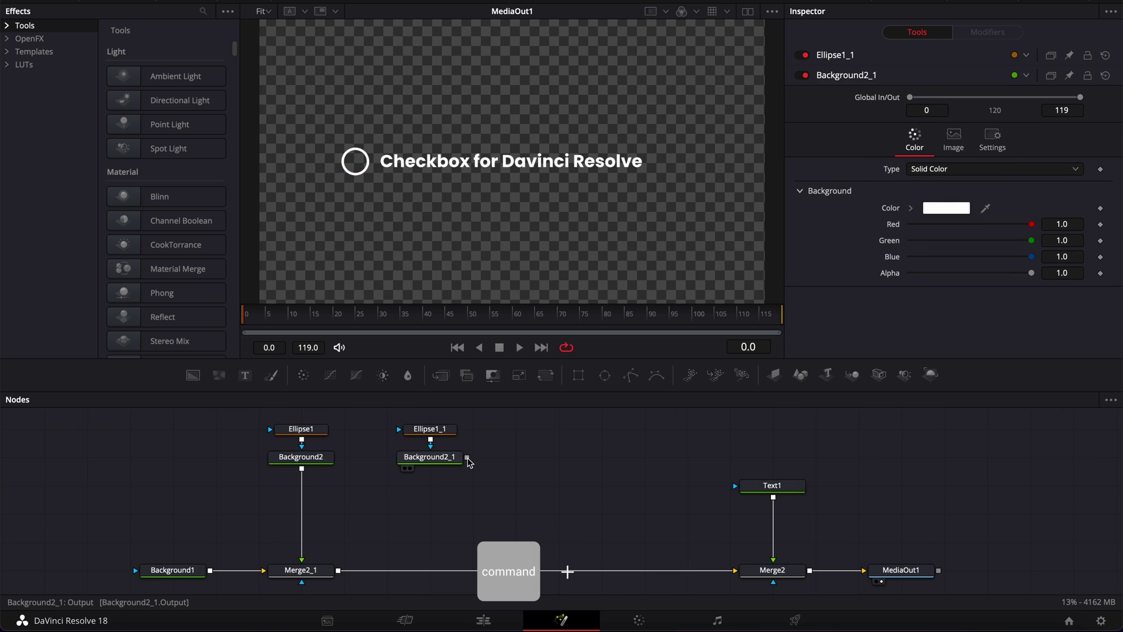
pyautogui.moveTo(445, 361); pyautogui.dragTo(258, 553)
pyautogui.click(257, 553)
# Add a polygon mask feeding Ellipse1_1 and draw an open three-point checkmark inside the circle, ending just outside its upper right
pyautogui.moveTo(656, 282); pyautogui.dragTo(366, 406)
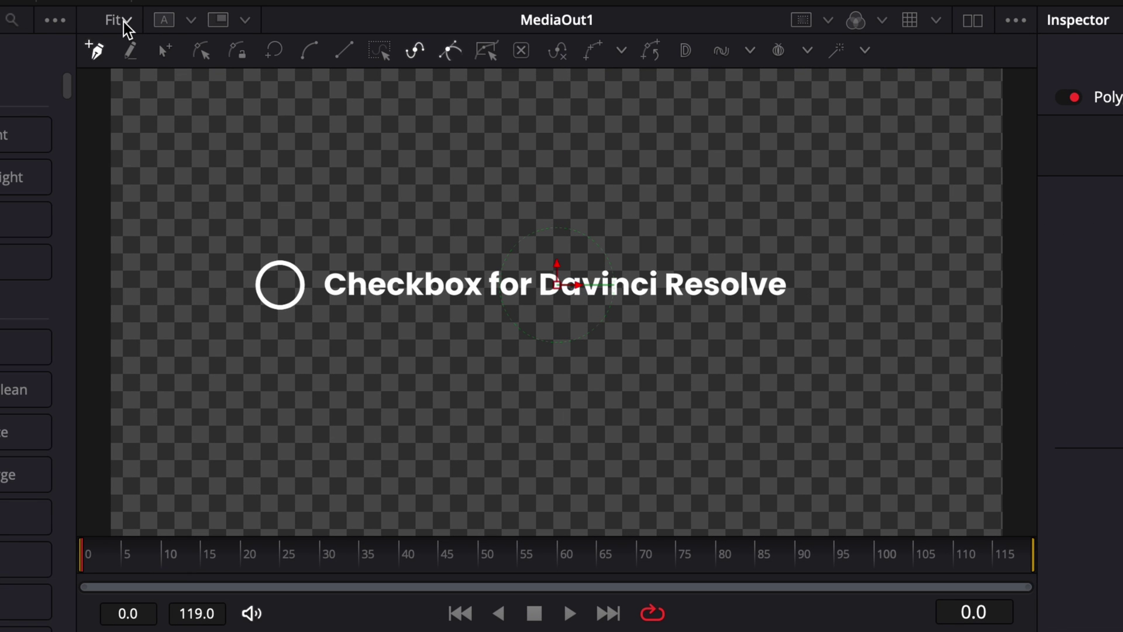
pyautogui.click(124, 22)
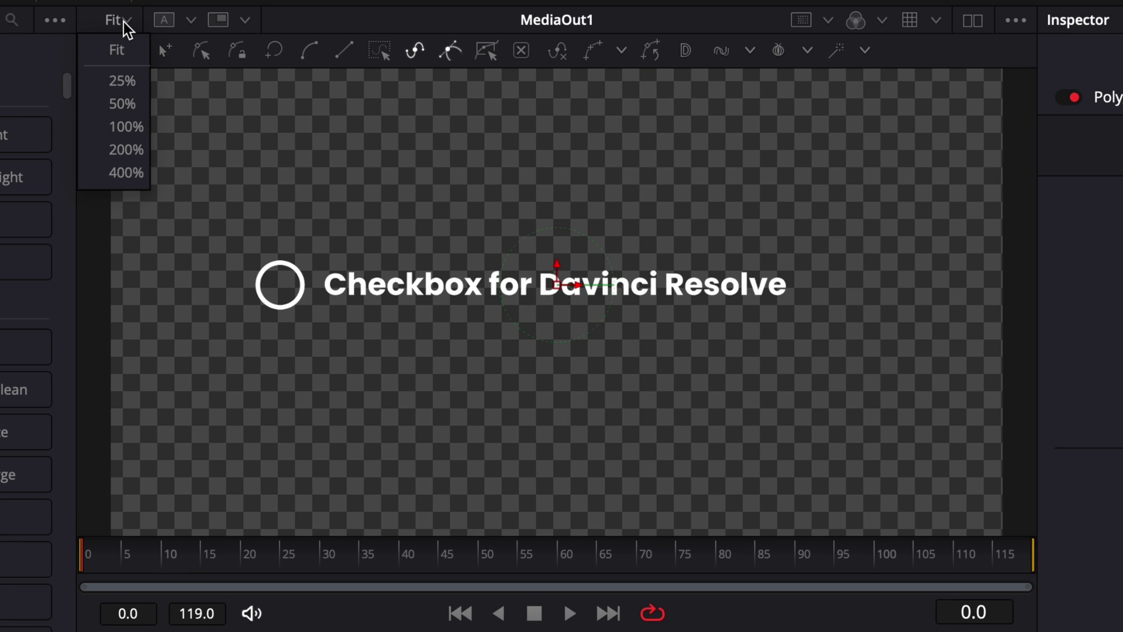
pyautogui.click(129, 125)
pyautogui.hscroll(-3, 280, 324)
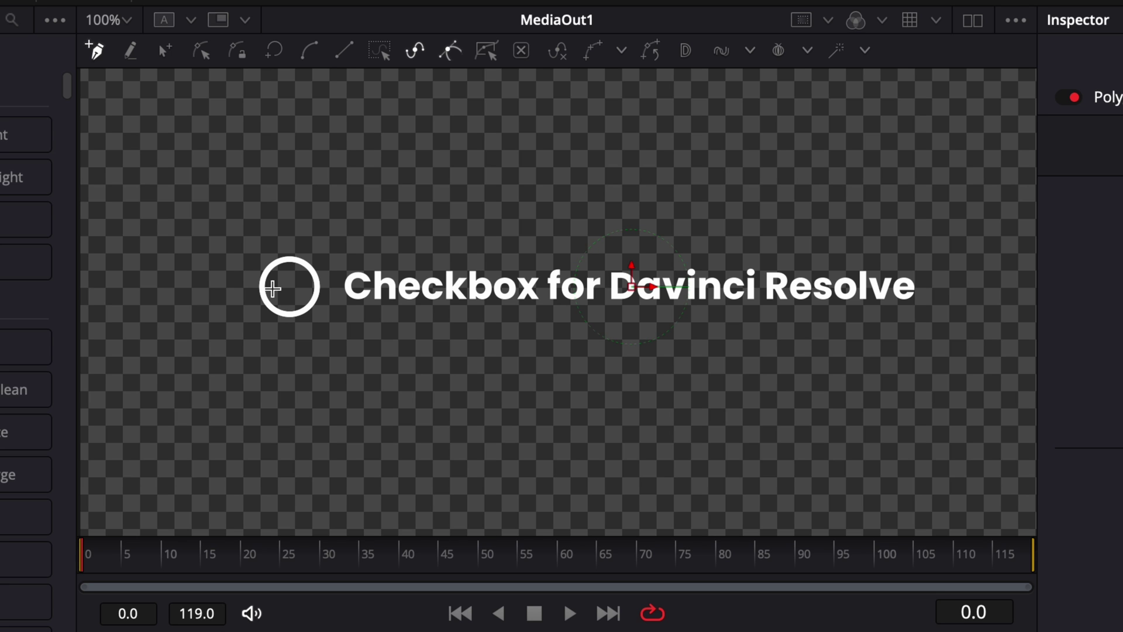
pyautogui.click(272, 288)
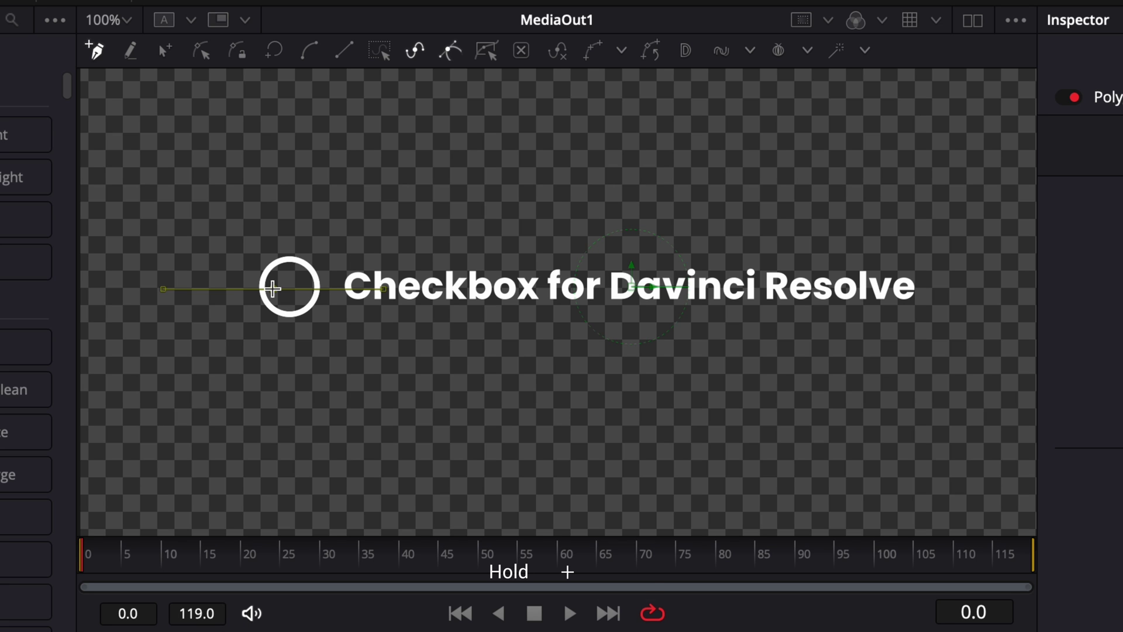
pyautogui.press('shift')
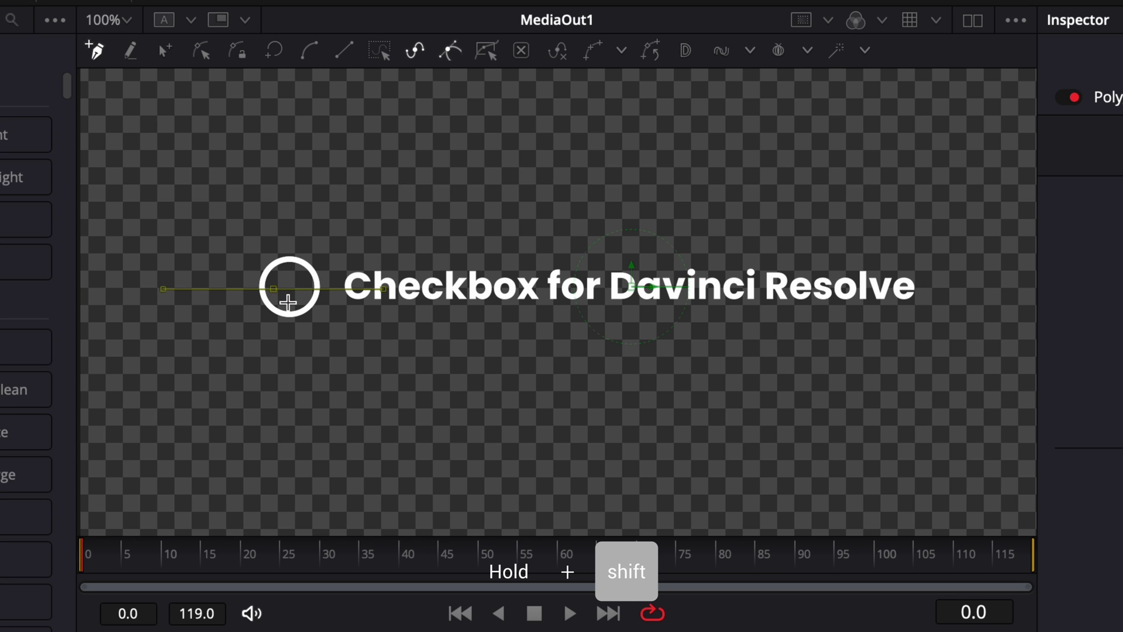
pyautogui.keyDown('shift'); pyautogui.click(290, 302); pyautogui.keyUp('shift')
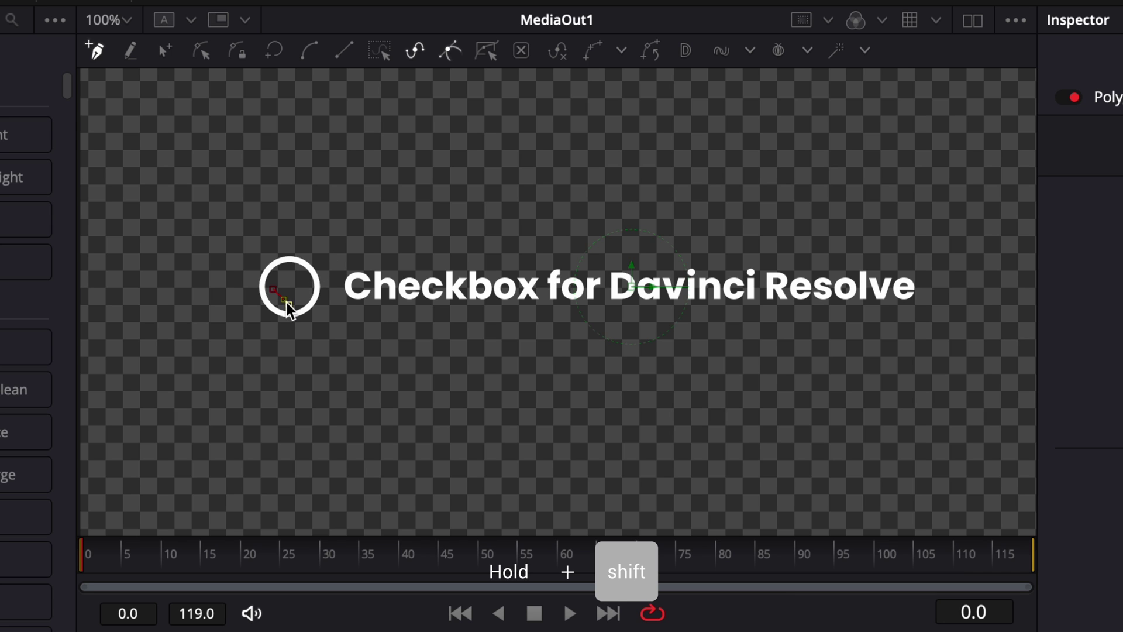
pyautogui.keyDown('shift'); pyautogui.click(326, 269); pyautogui.keyUp('shift')
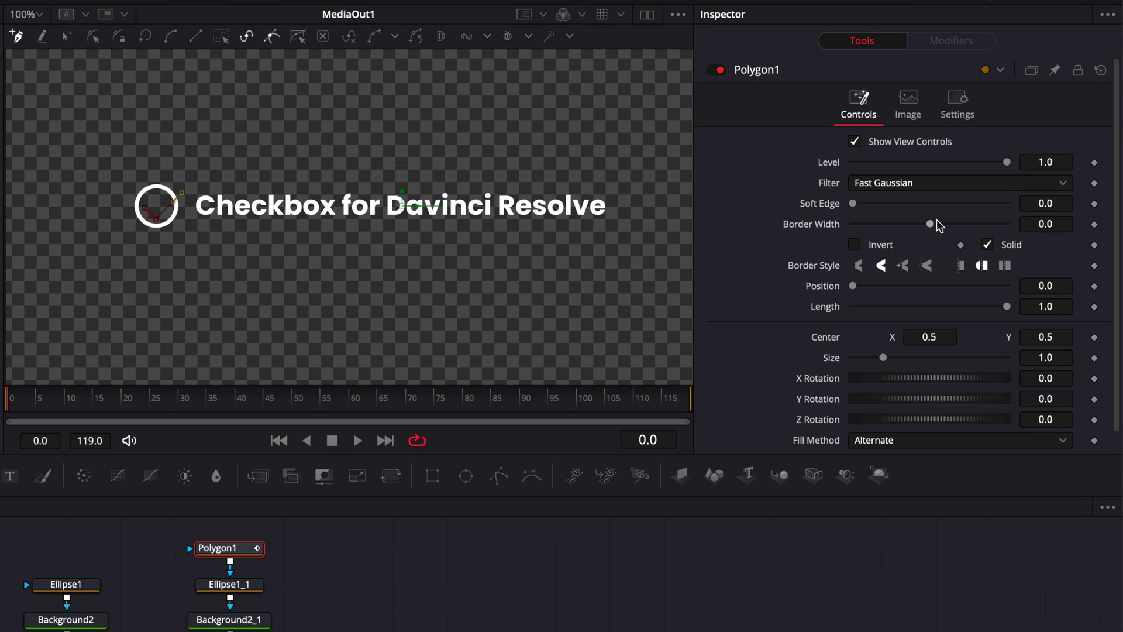
# Set Polygon1's border width to 0.005 to give the checkmark a visible stroke
pyautogui.click(1076, 178)
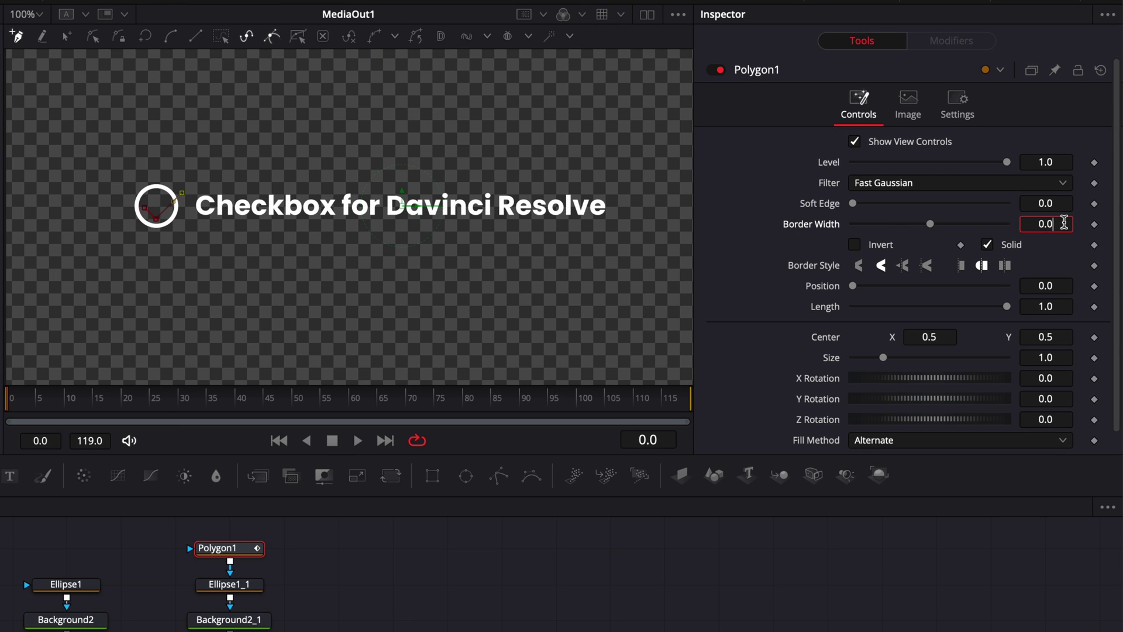
pyautogui.write('05')
pyautogui.click(158, 258)
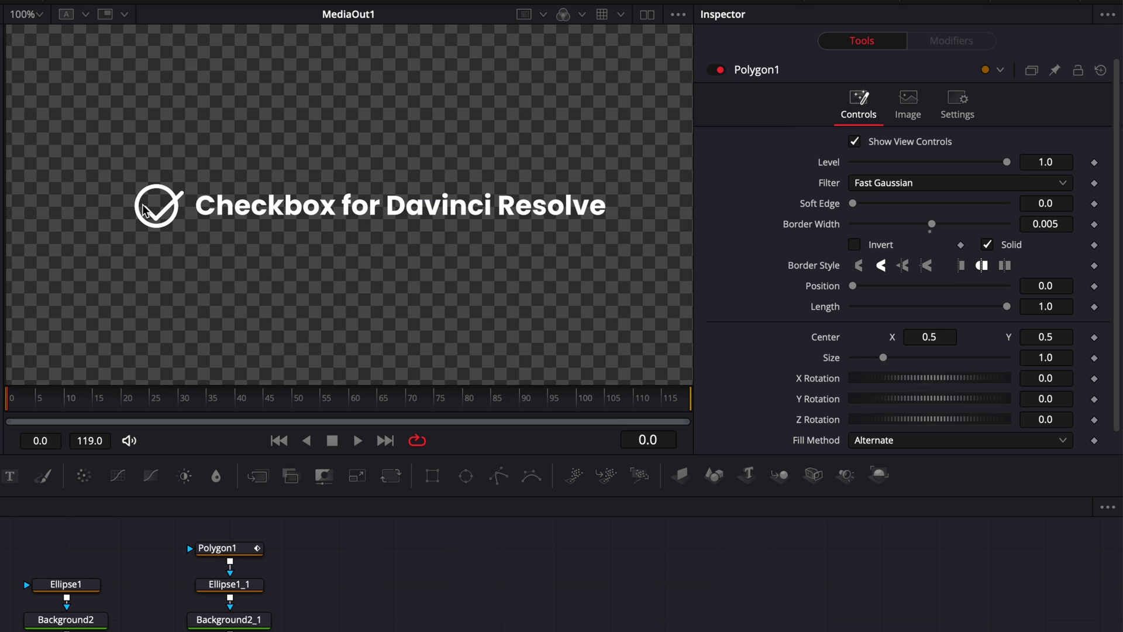
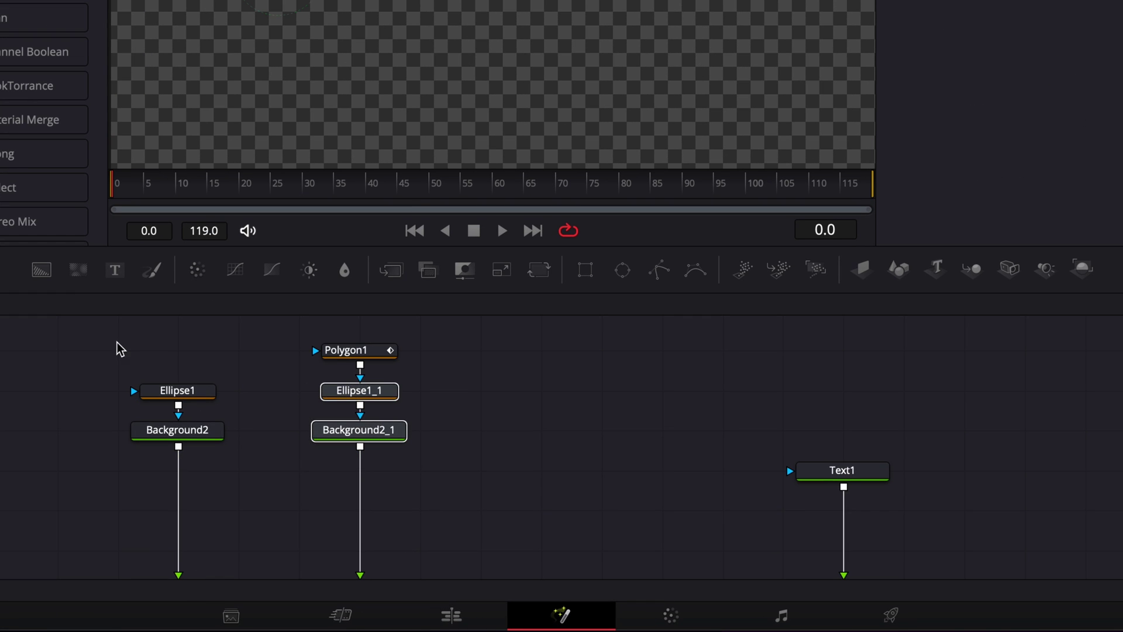
# Preview the Background2 circle and the Background2_1 circle with checkmark separately in the viewer
pyautogui.moveTo(116, 343); pyautogui.dragTo(233, 460)
pyautogui.click(245, 468)
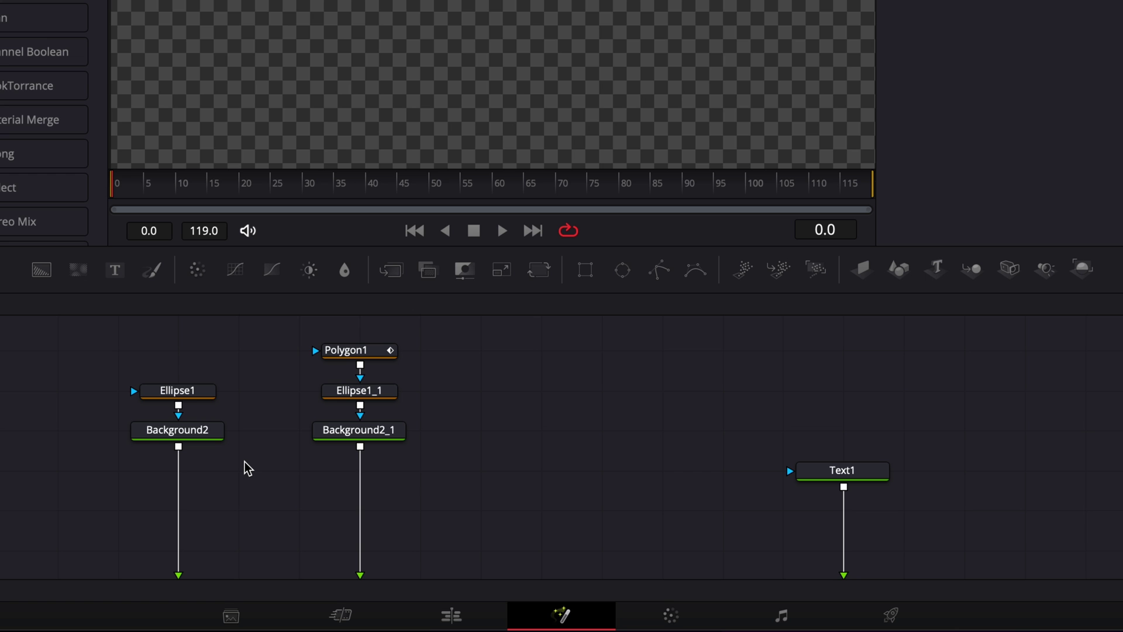
pyautogui.click(177, 390)
pyautogui.click(141, 446)
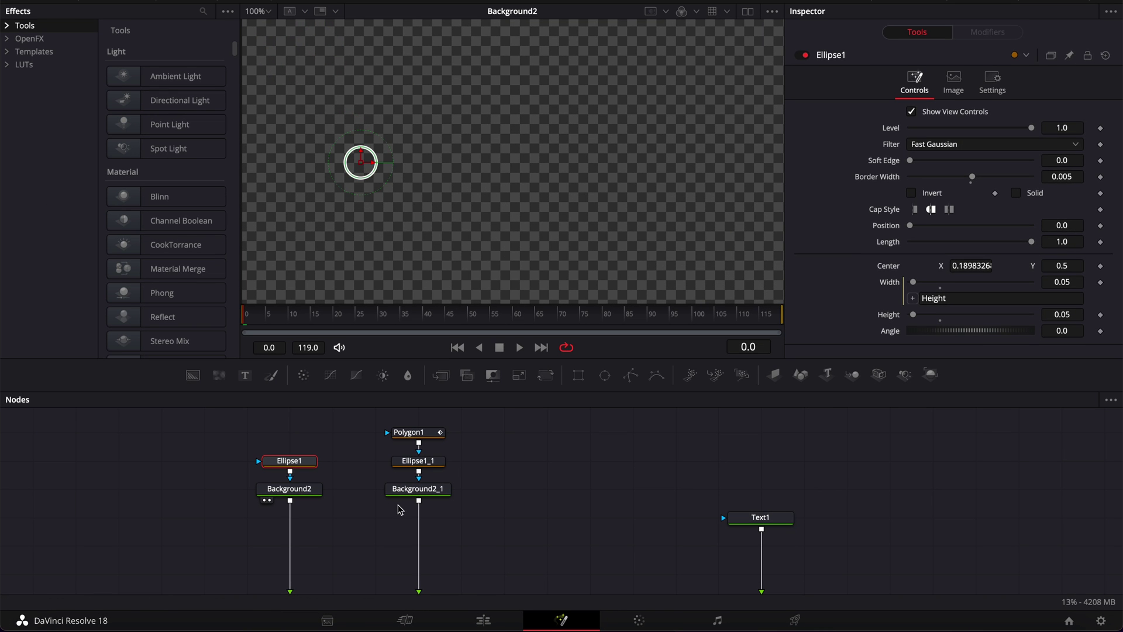
pyautogui.click(398, 501)
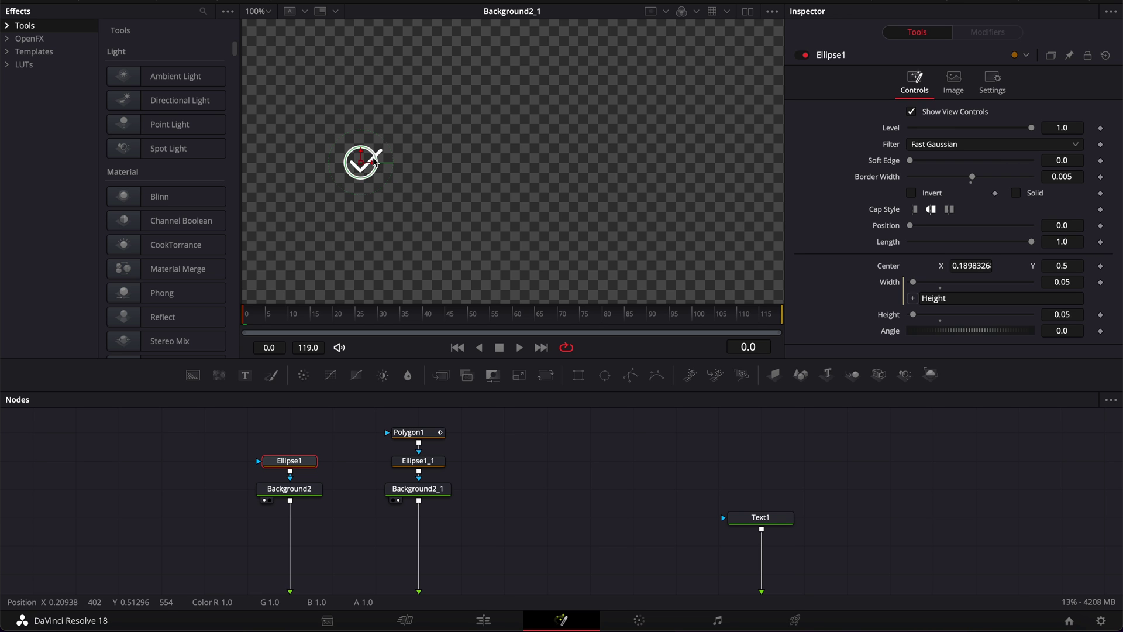
# Open a gap in the checkmark's circle by setting Ellipse1_1's length to 0.85
pyautogui.click(429, 464)
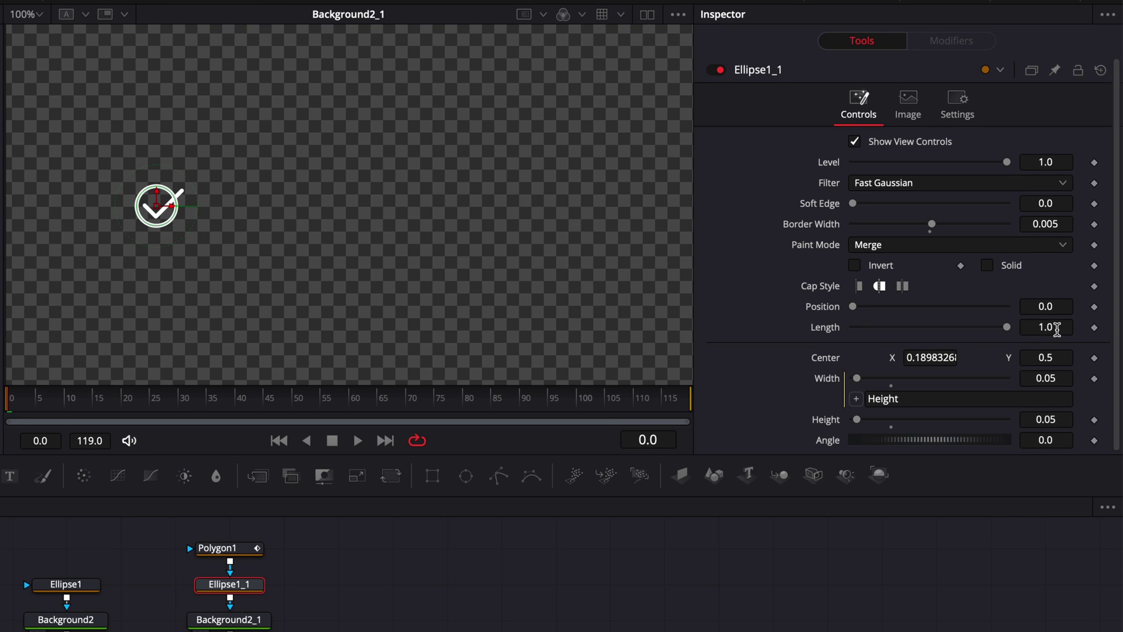
pyautogui.click(1057, 329)
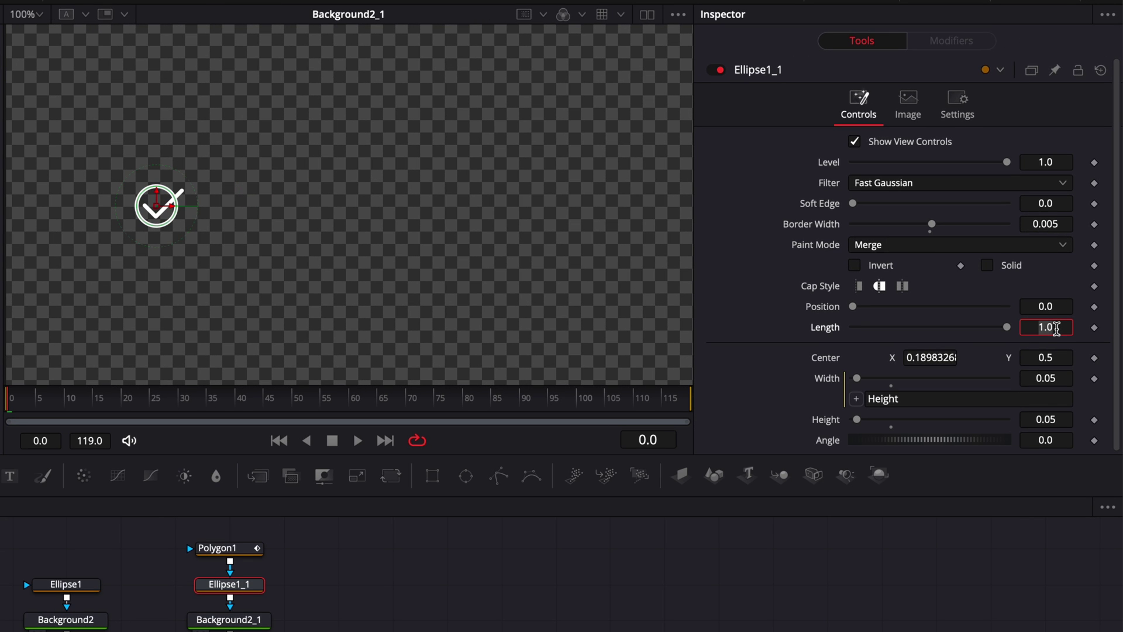
pyautogui.write('0.85')
pyautogui.click(195, 230)
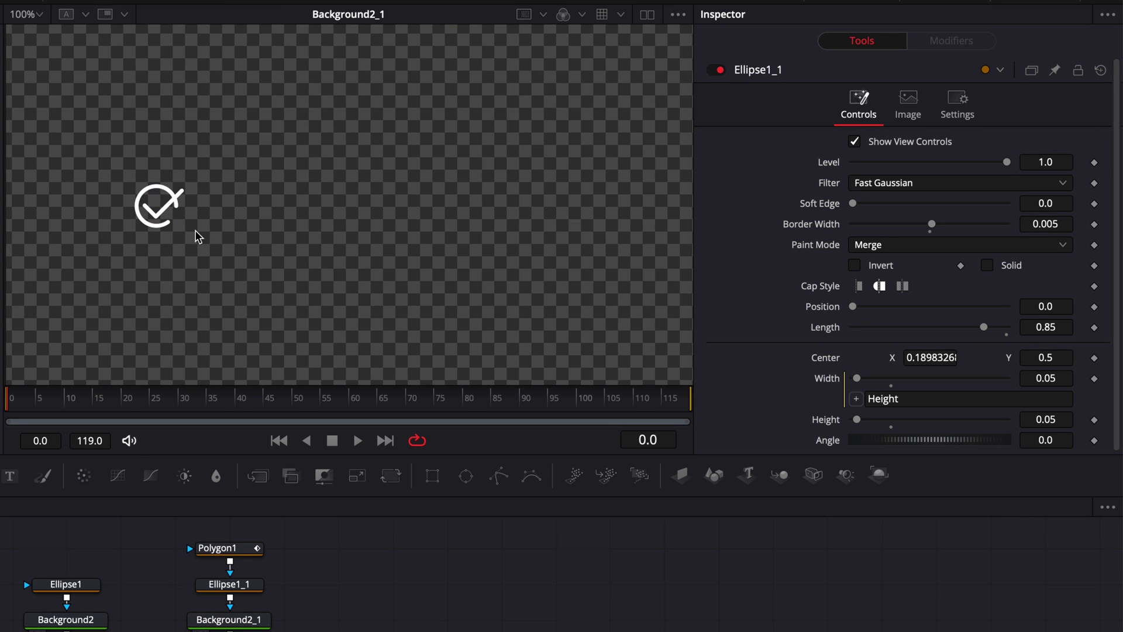
# Align the circle's gap with the checkmark by setting Ellipse1_1's position to 0.146, and set Polygon1's vertical center to 0.505
pyautogui.click(1059, 307)
pyautogui.moveTo(1059, 307); pyautogui.dragTo(1062, 307)
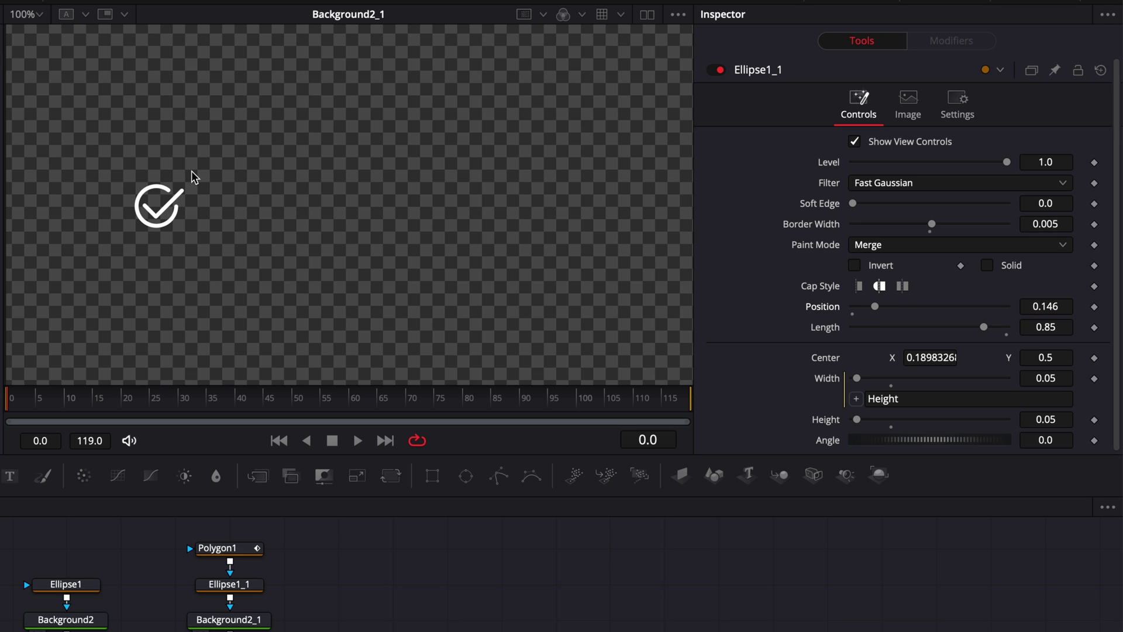
pyautogui.click(1060, 307)
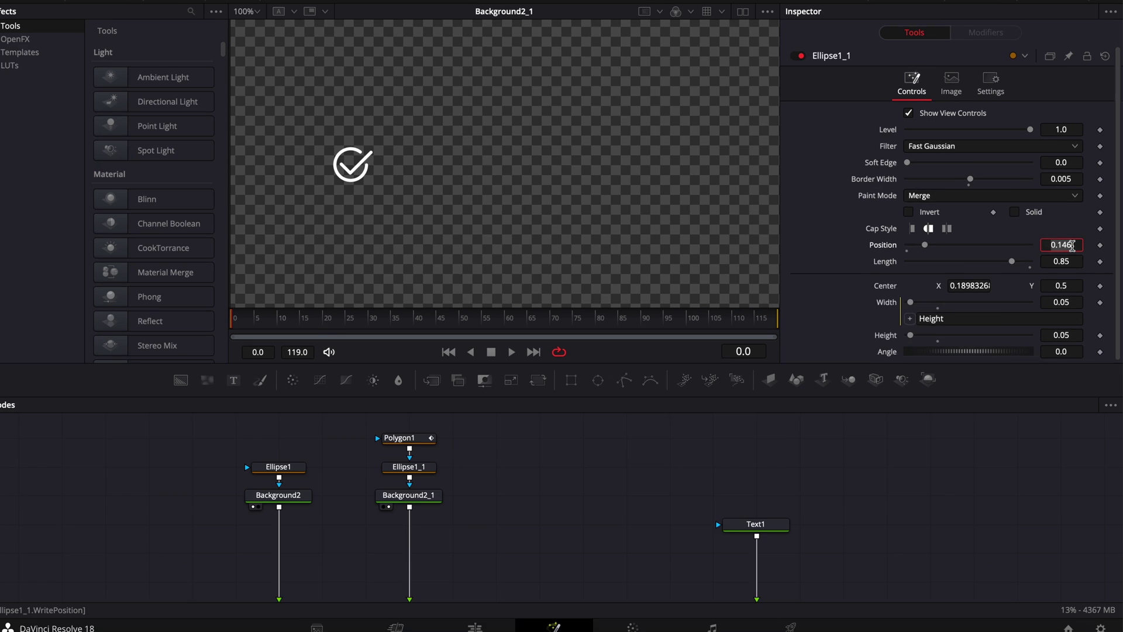
pyautogui.click(240, 267)
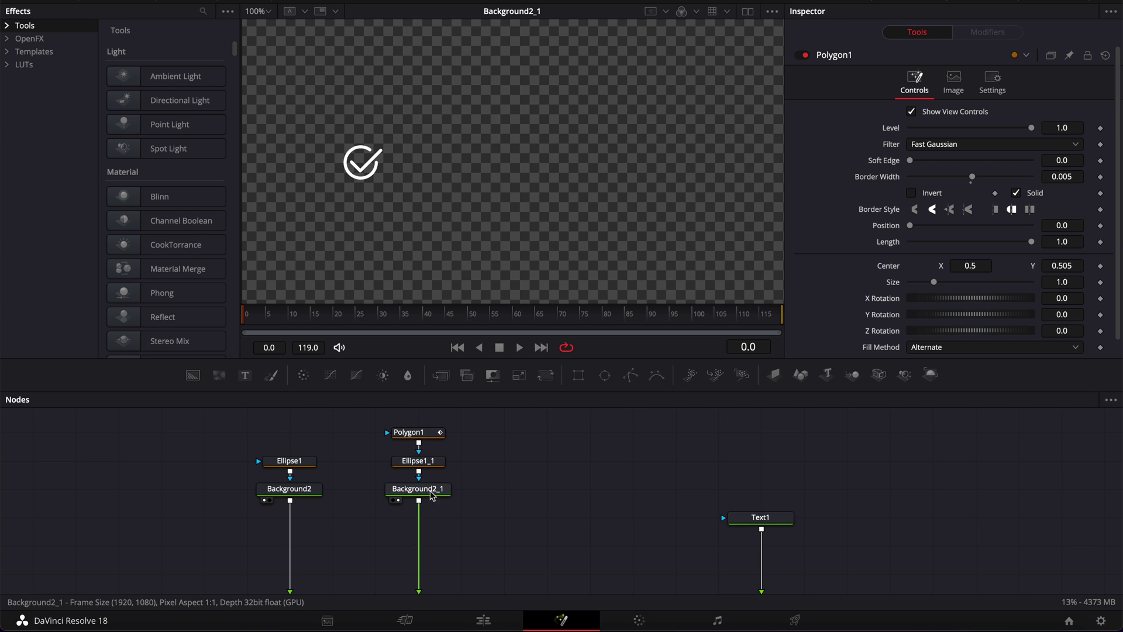
# Test recoloring the circle and checkmark together by lowering Background2_1's red to 0.439, and undo the change
pyautogui.click(424, 495)
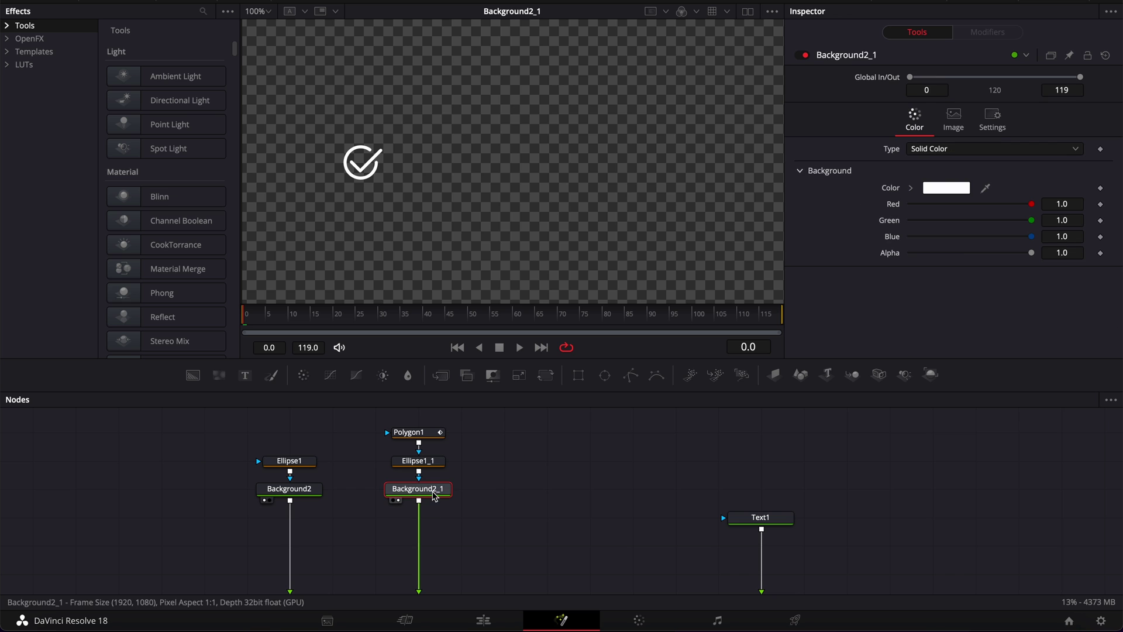
pyautogui.moveTo(1032, 204); pyautogui.dragTo(963, 204)
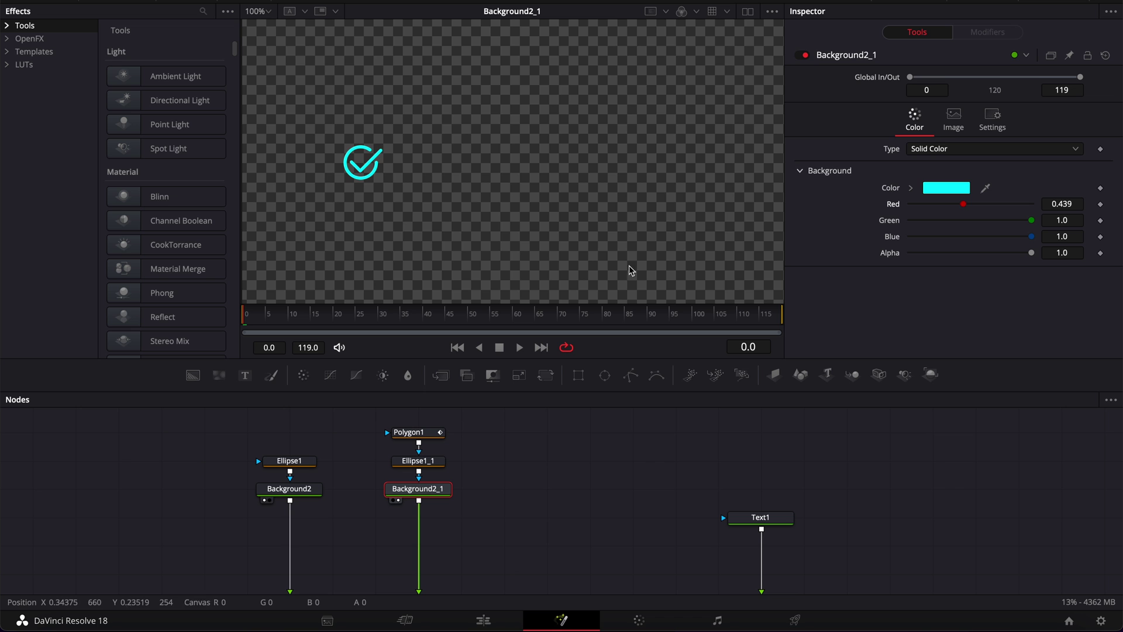
pyautogui.hotkey('ctrl', 'z')
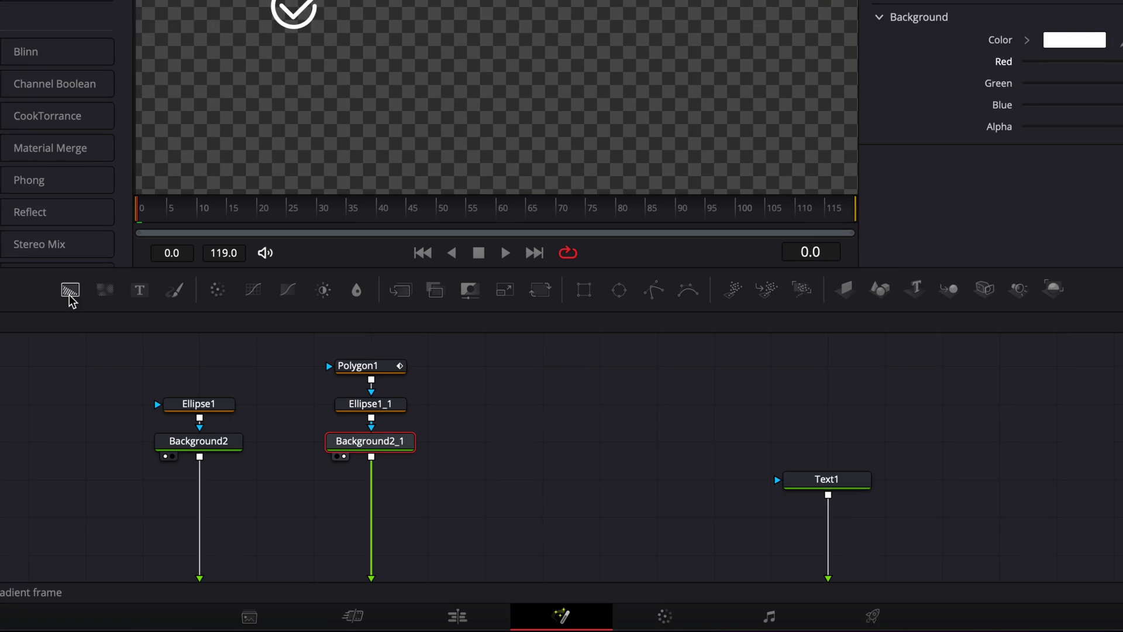
# Add a new Background node beside Background2_1, detach Polygon1 from Ellipse1_1 and use it as the new background's mask
pyautogui.moveTo(192, 375); pyautogui.dragTo(498, 496)
pyautogui.moveTo(473, 442); pyautogui.dragTo(473, 442)
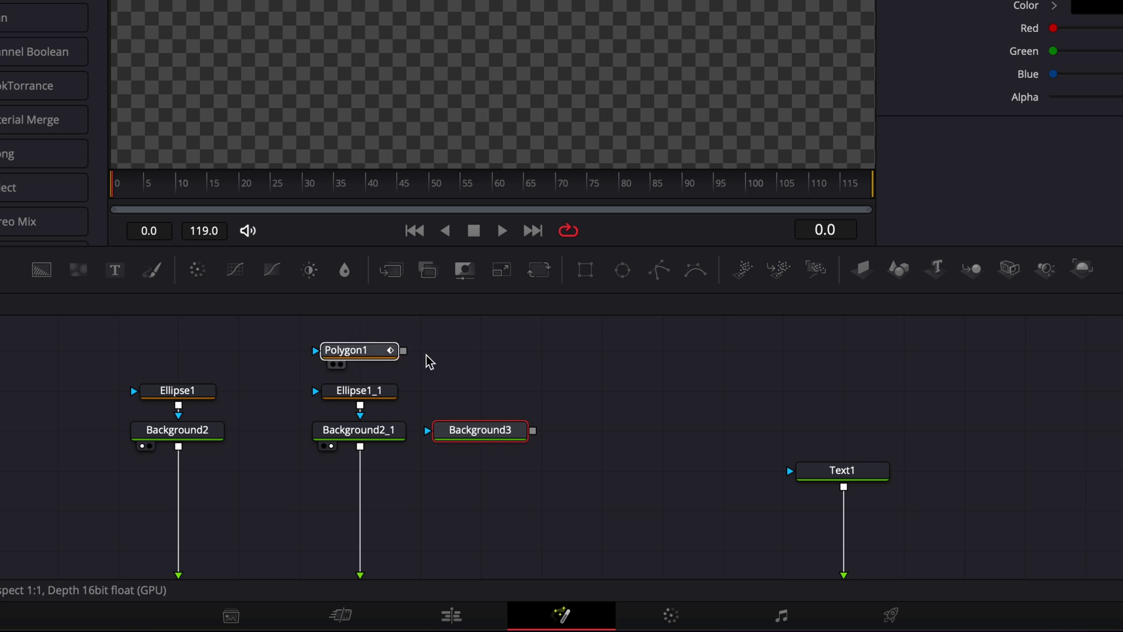
pyautogui.moveTo(375, 349); pyautogui.dragTo(493, 434)
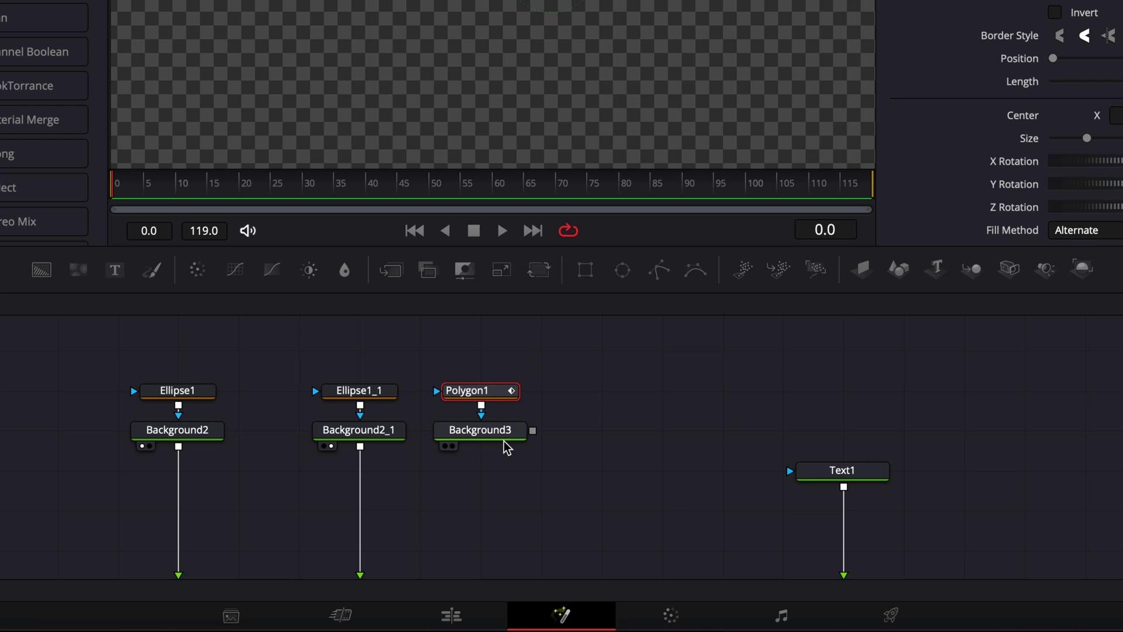
# Disconnect Background2_1 from Merge2_2, merge Background3 over Background2_1, and feed the combined result into Merge2_2
pyautogui.scroll(-3, 403, 493)
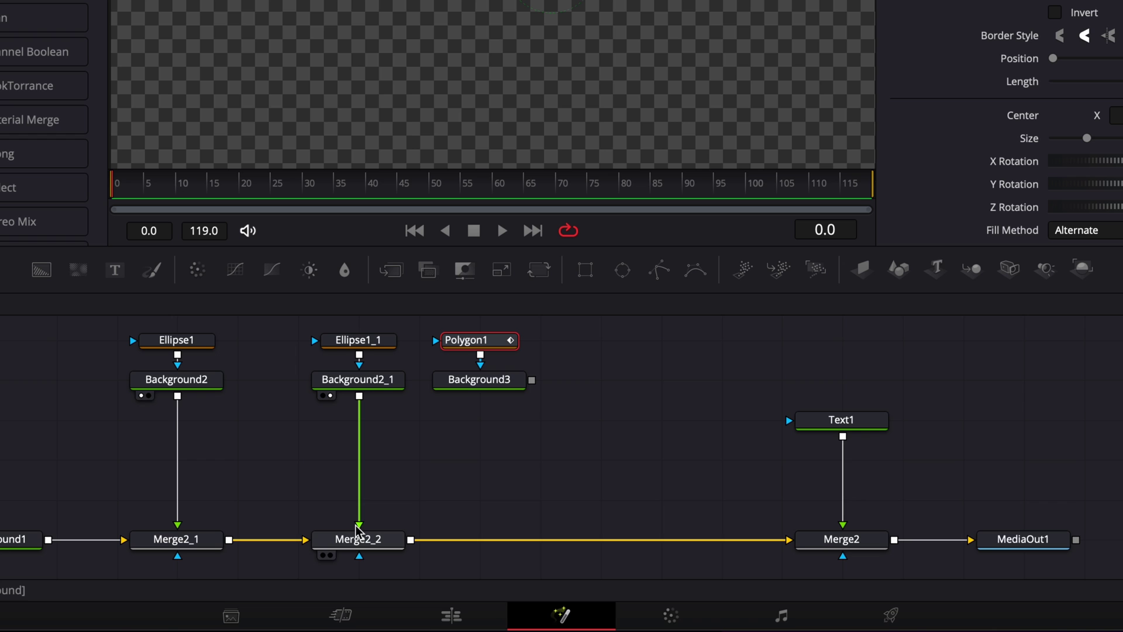
pyautogui.moveTo(362, 523); pyautogui.dragTo(384, 472)
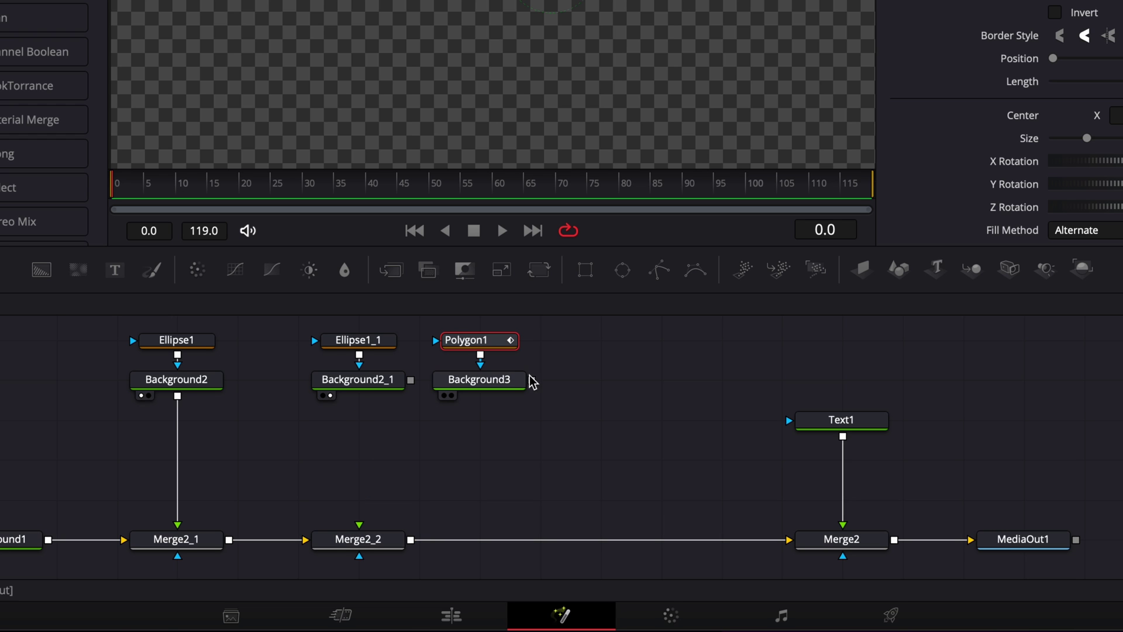
pyautogui.moveTo(533, 381); pyautogui.dragTo(413, 382)
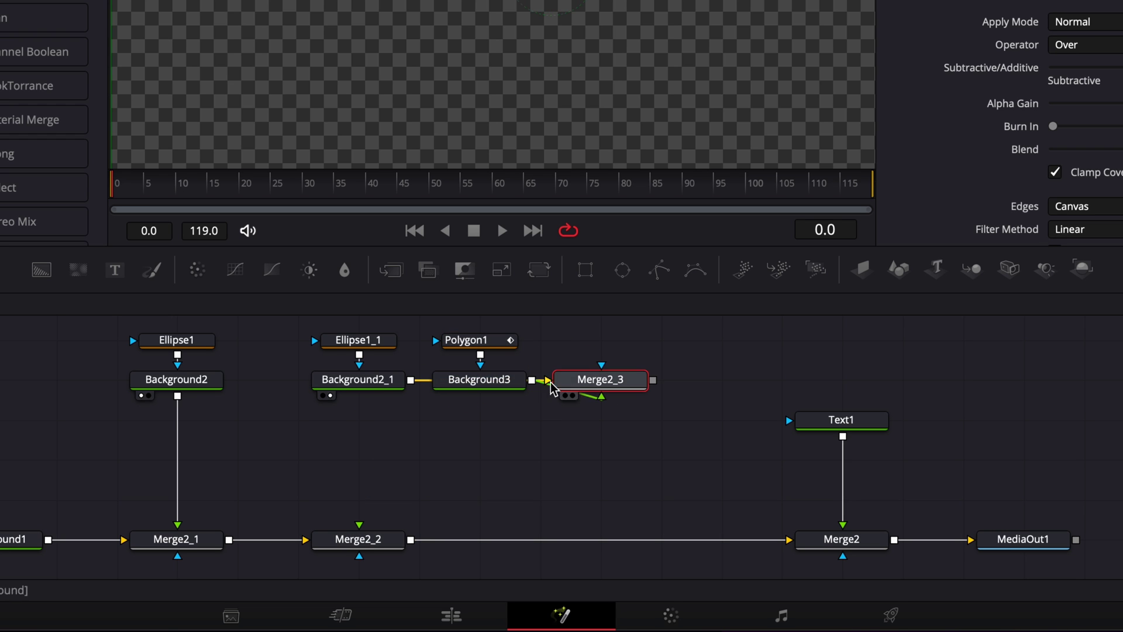
pyautogui.moveTo(584, 405); pyautogui.dragTo(353, 537)
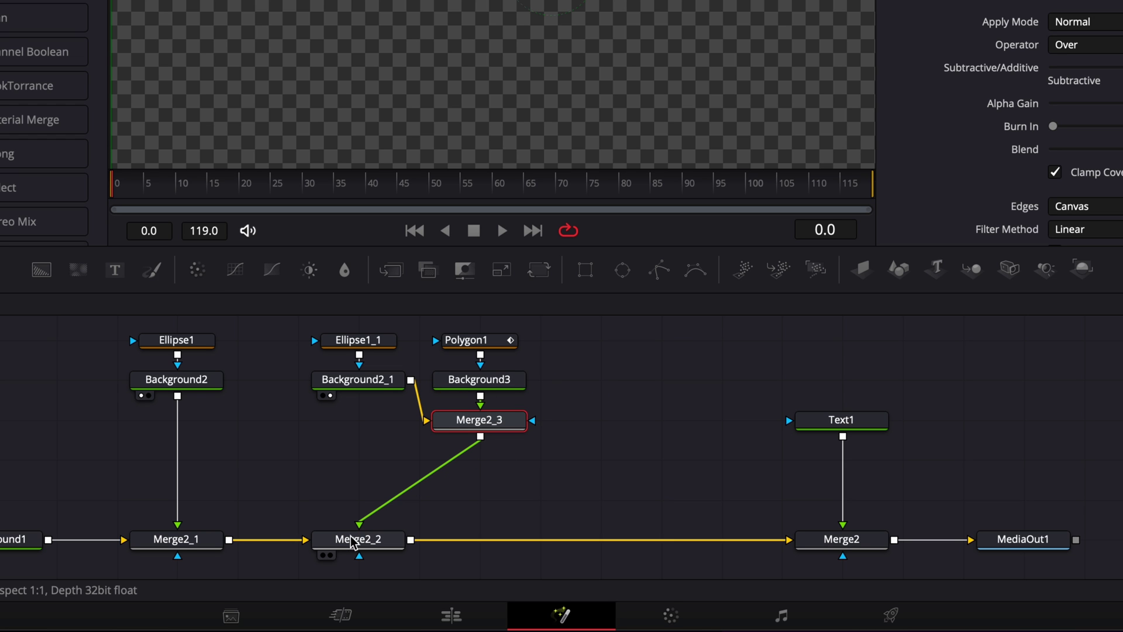
# Change Background3's color to green with an RGB green value of 175 (hex 00AF00)
pyautogui.click(479, 379)
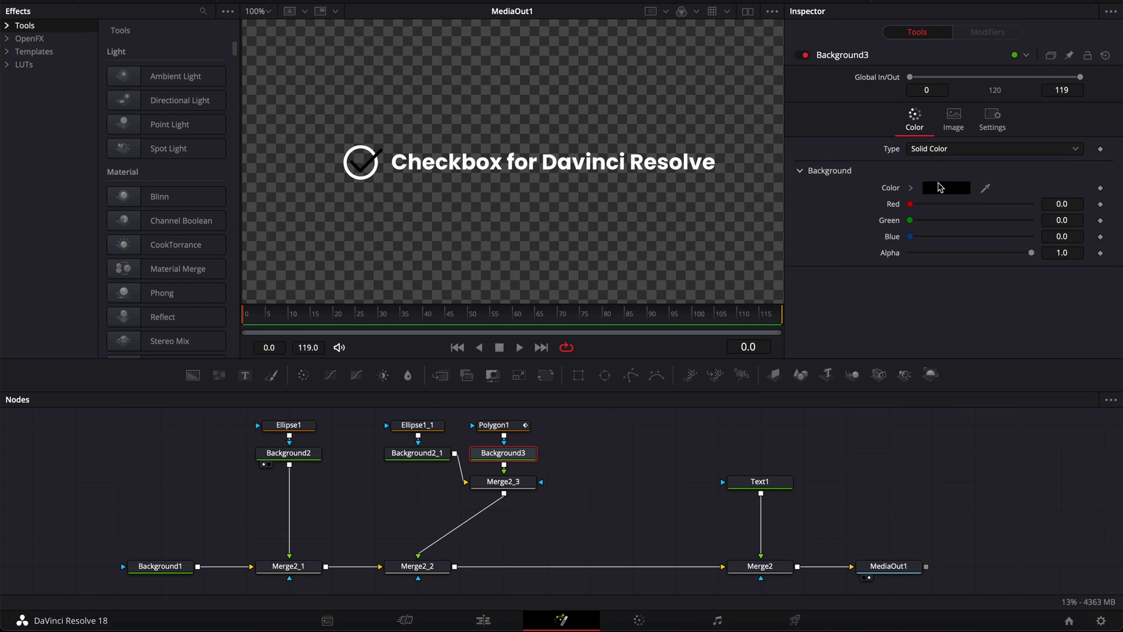
pyautogui.click(1043, 77)
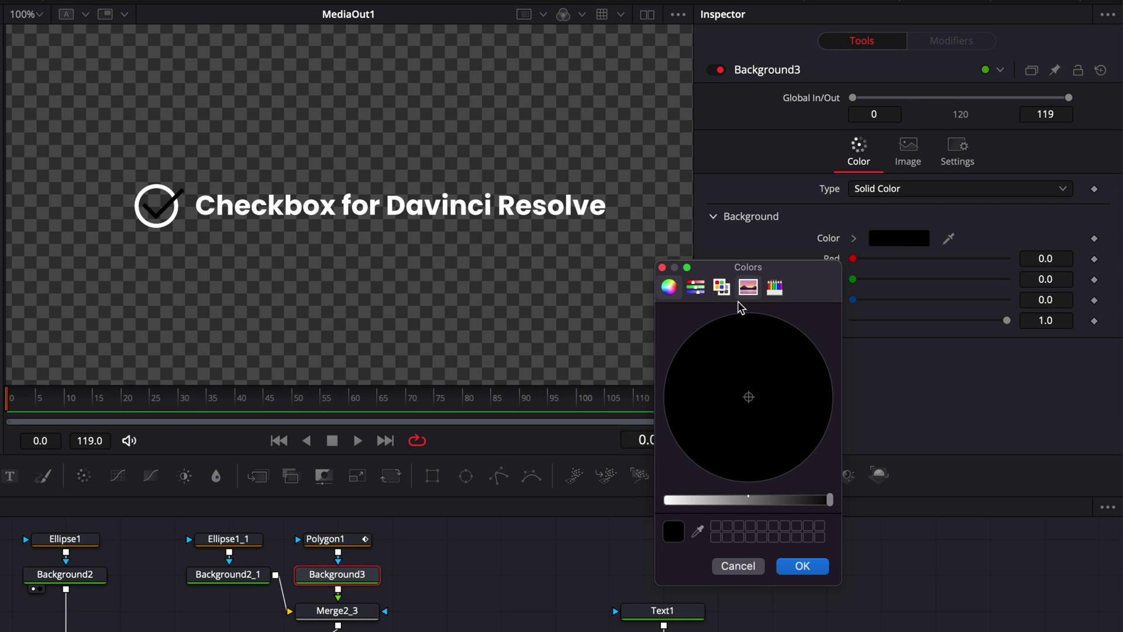
pyautogui.click(696, 288)
pyautogui.moveTo(742, 398); pyautogui.dragTo(750, 398)
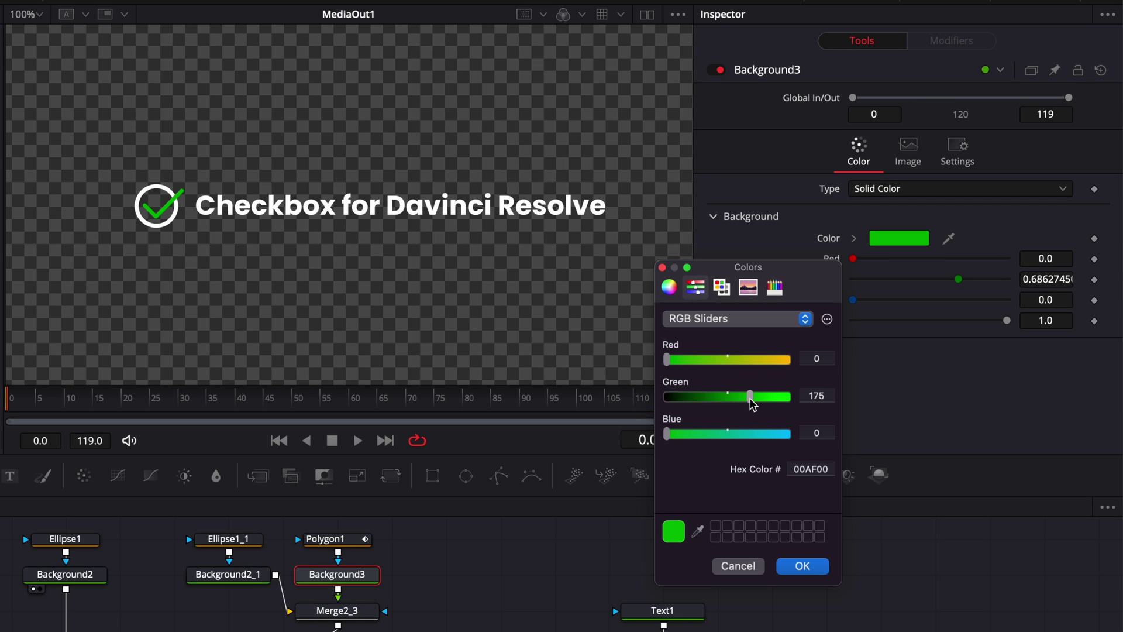
pyautogui.click(802, 566)
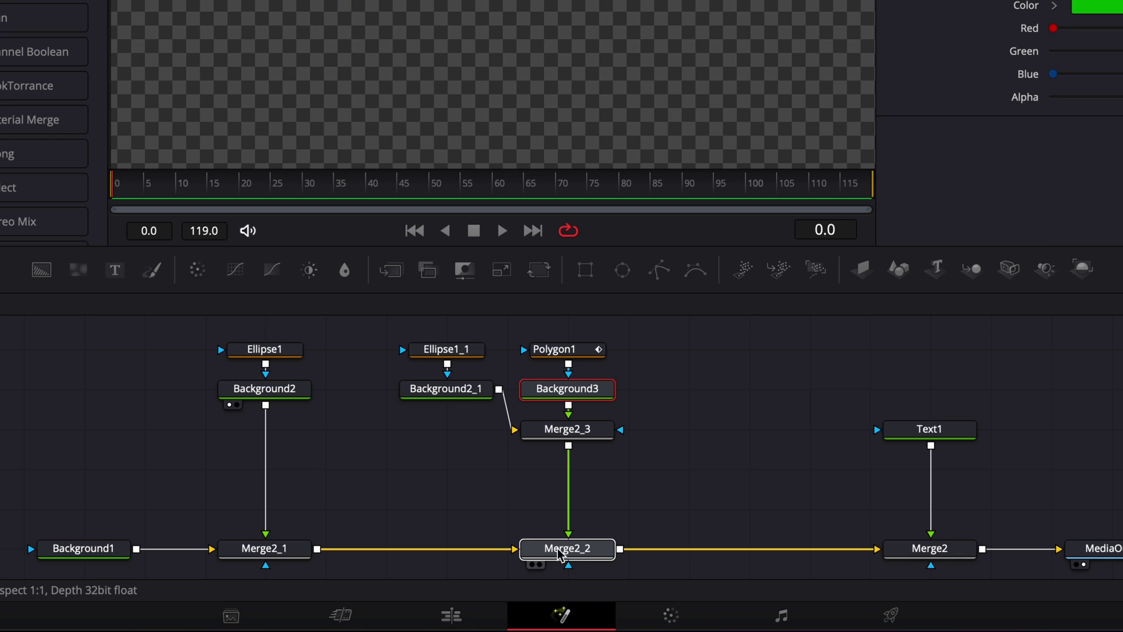
# Line up Ellipse1_1 and Background2_1 with Merge2_3, and paste a copy of Ellipse1 and Background2 between Merge2_3 and Text1
pyautogui.click(559, 553)
pyautogui.moveTo(368, 350); pyautogui.dragTo(464, 436)
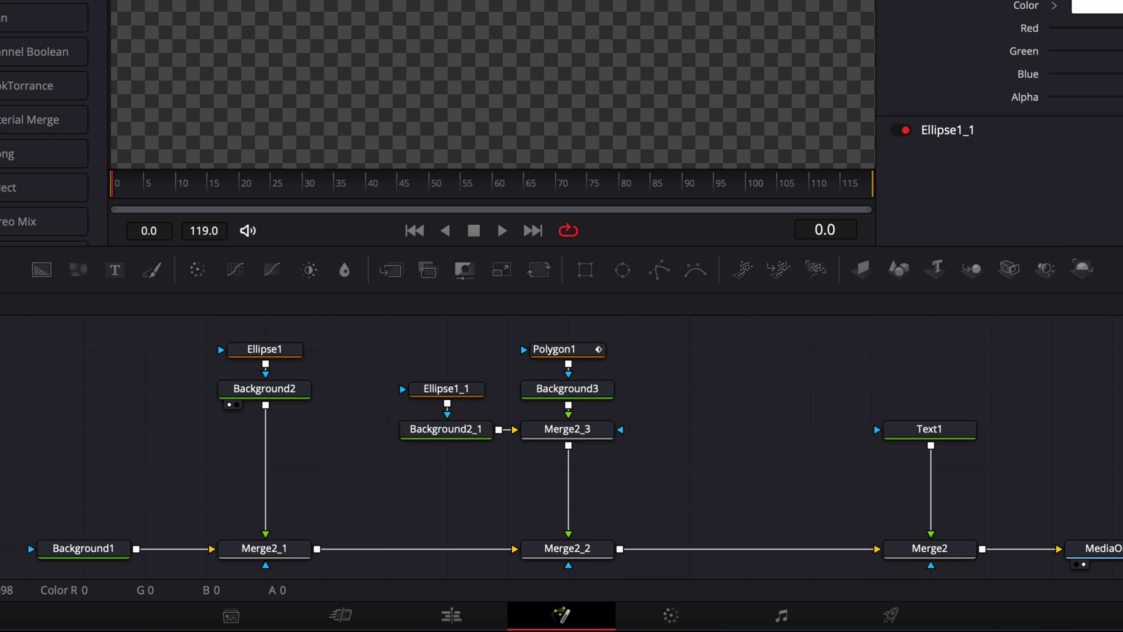
pyautogui.moveTo(156, 343); pyautogui.dragTo(278, 389)
pyautogui.press('super+c')
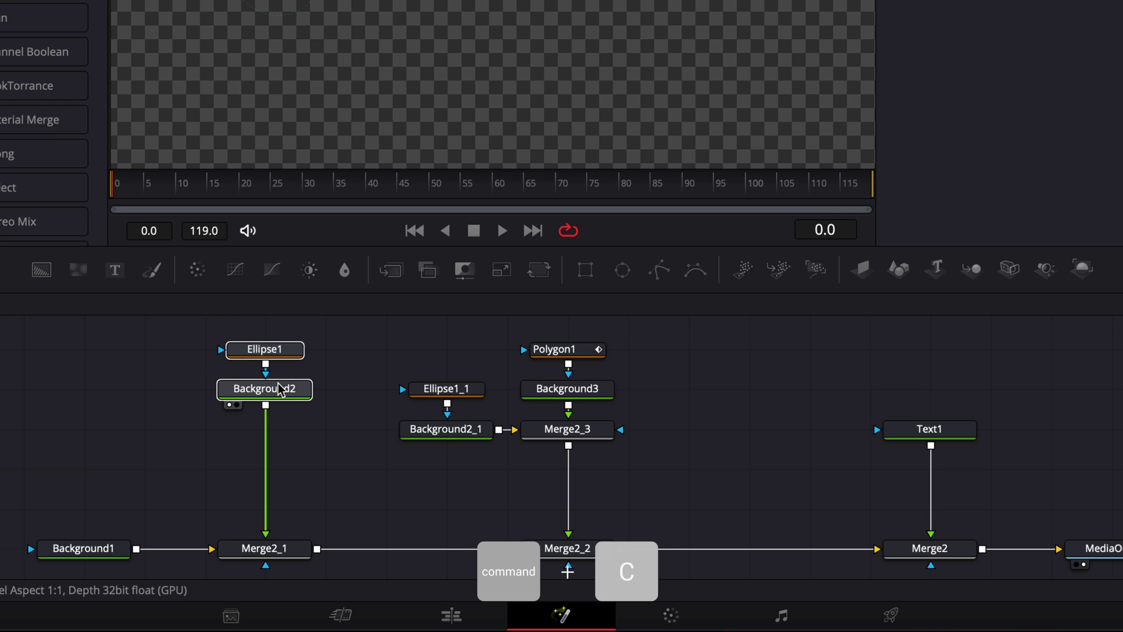
pyautogui.press('super+v')
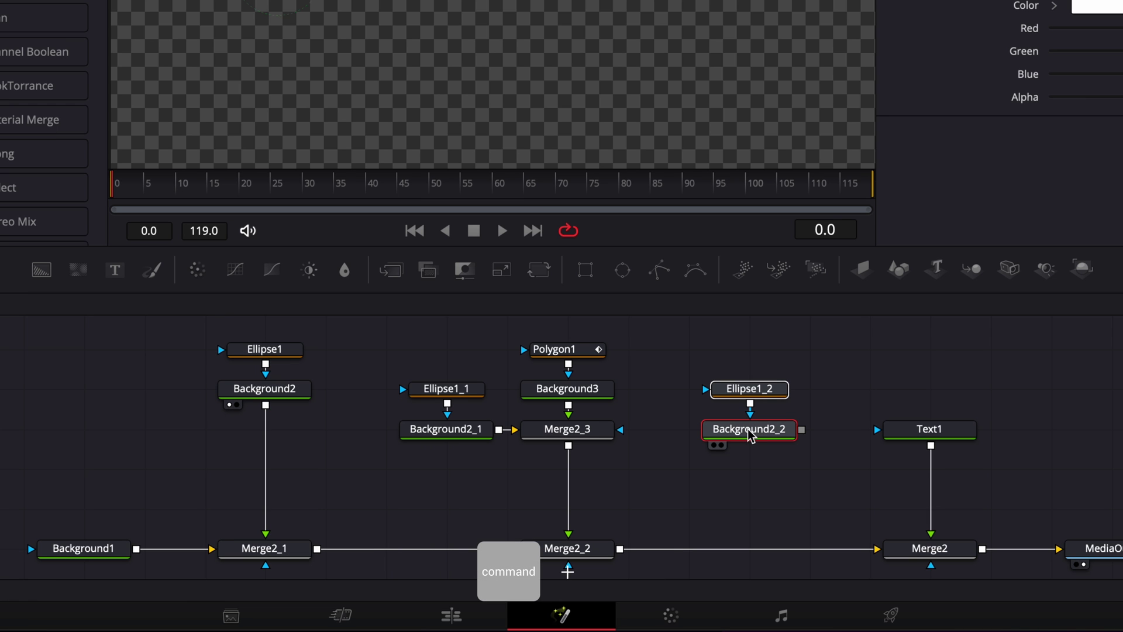
# Make room before the text branch for a new rectangle-masked Background node, merged over Background2_2 and fed into the main chain after Merge2_2
pyautogui.moveTo(854, 404); pyautogui.dragTo(1120, 580)
pyautogui.moveTo(929, 548); pyautogui.dragTo(1111, 548)
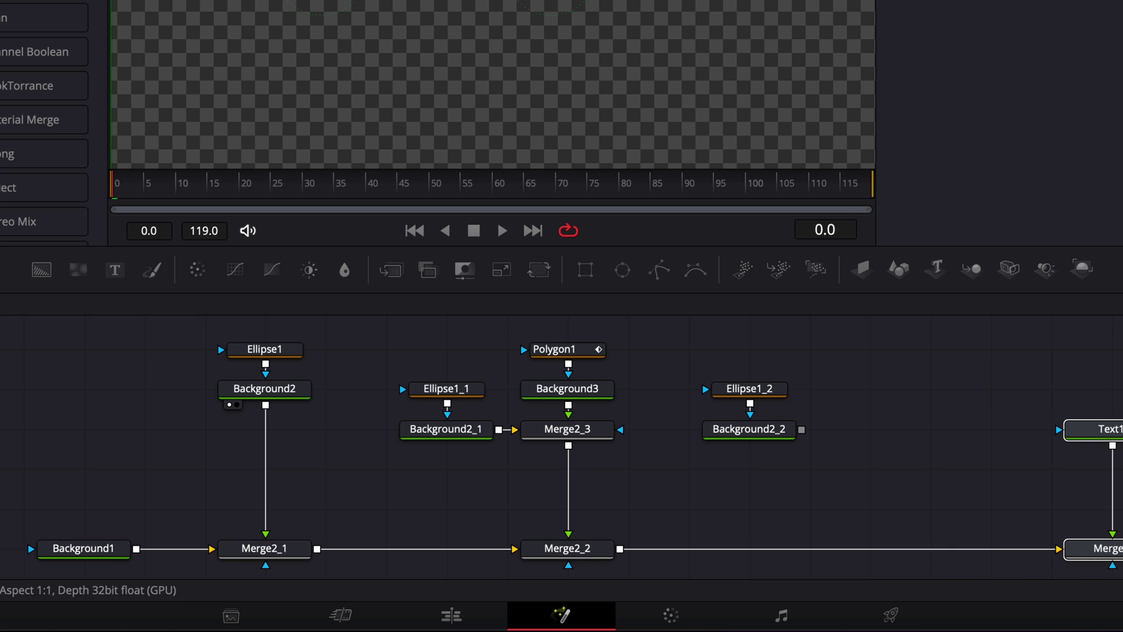
pyautogui.moveTo(41, 269); pyautogui.dragTo(886, 391)
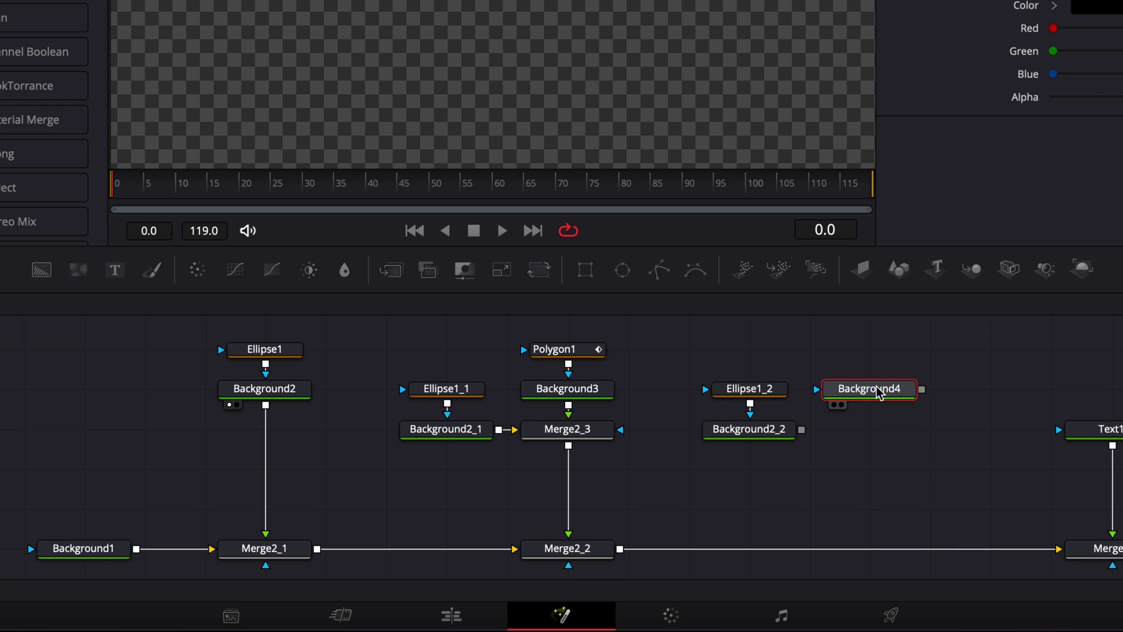
pyautogui.click(584, 274)
pyautogui.moveTo(922, 390); pyautogui.dragTo(802, 431)
pyautogui.moveTo(922, 430); pyautogui.dragTo(622, 555)
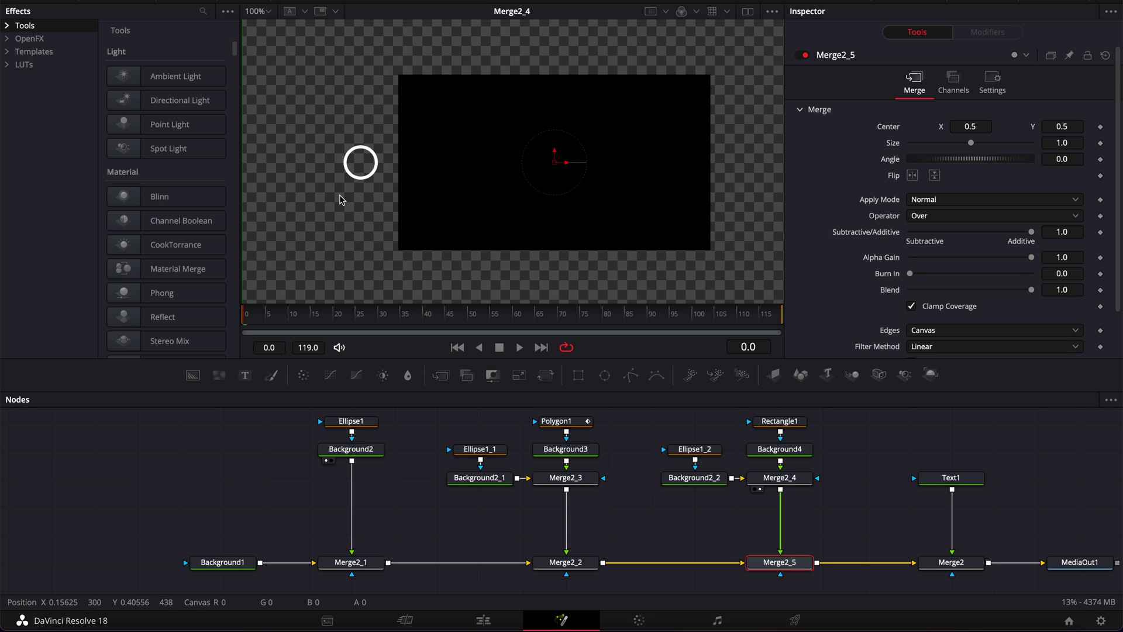
# Change Background4's color to red with an RGB red value of 173 (hex AD0000)
pyautogui.click(798, 456)
pyautogui.click(931, 194)
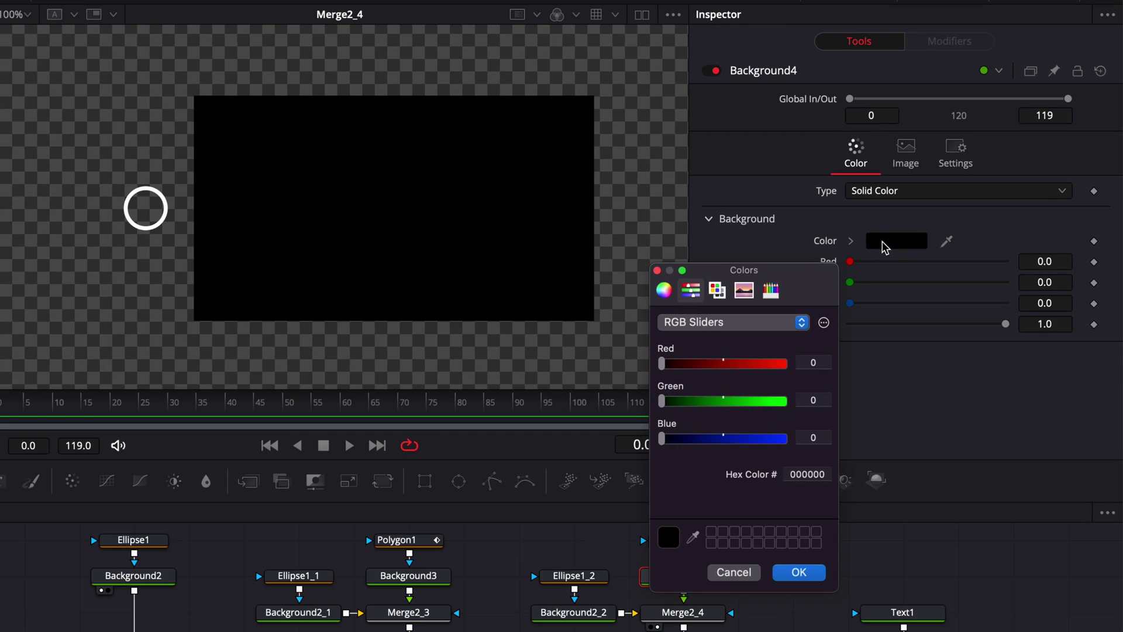
pyautogui.click(744, 364)
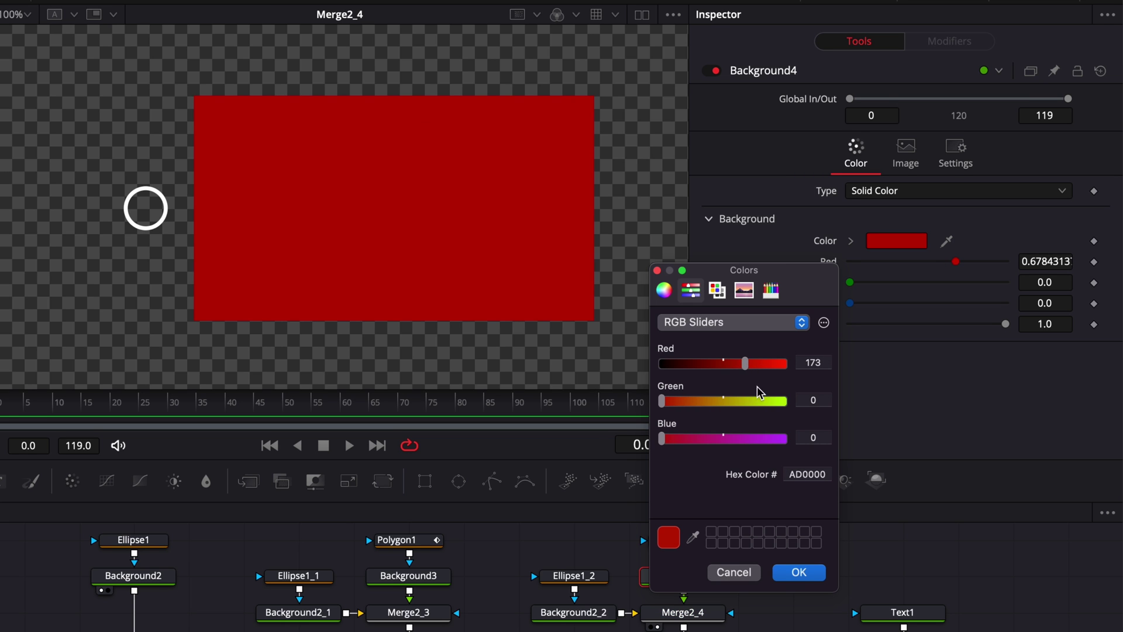
pyautogui.click(800, 573)
# Shape Rectangle1 into a short rounded bar with corner radius 1.0, height 0.01 and width 0.05, viewing the result at Merge2_4
pyautogui.click(689, 540)
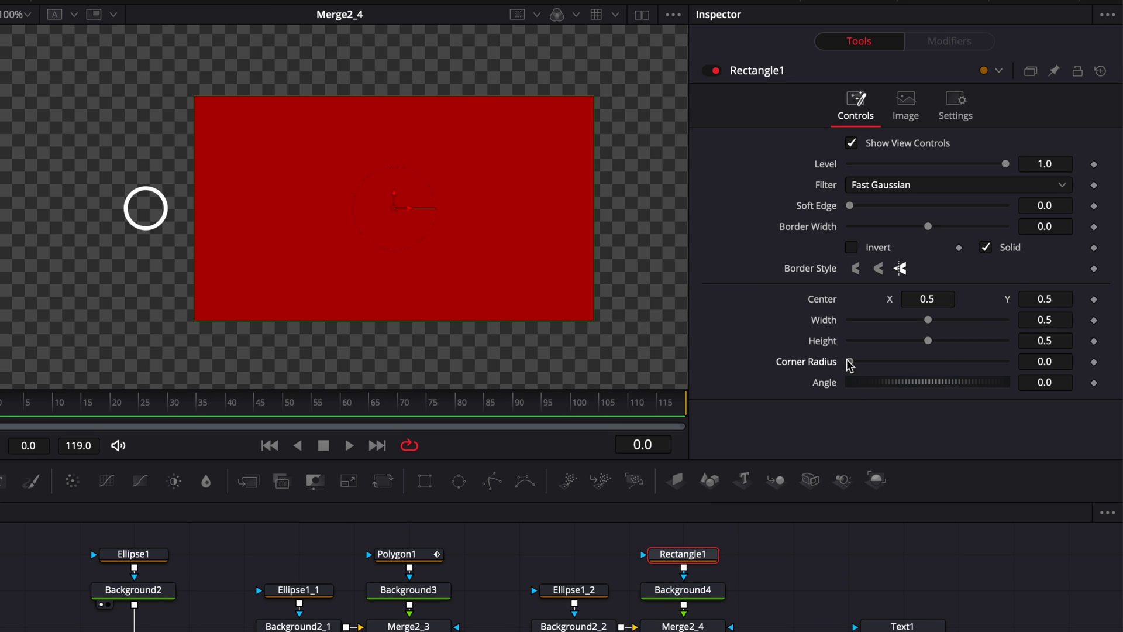
pyautogui.moveTo(849, 361); pyautogui.dragTo(1005, 361)
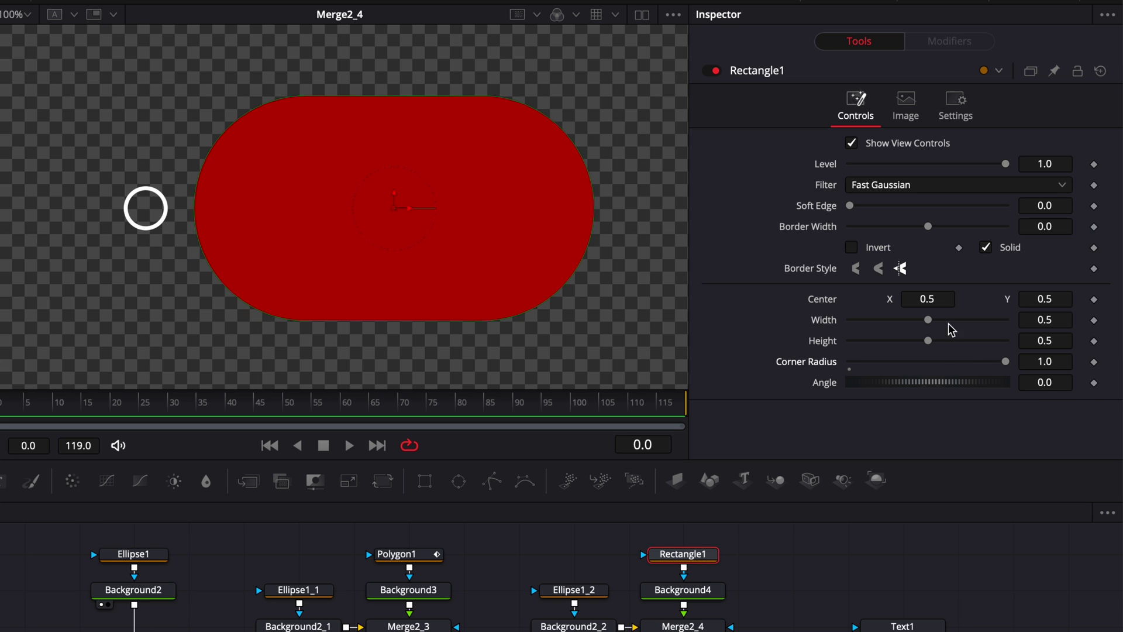
pyautogui.moveTo(928, 341); pyautogui.dragTo(852, 349)
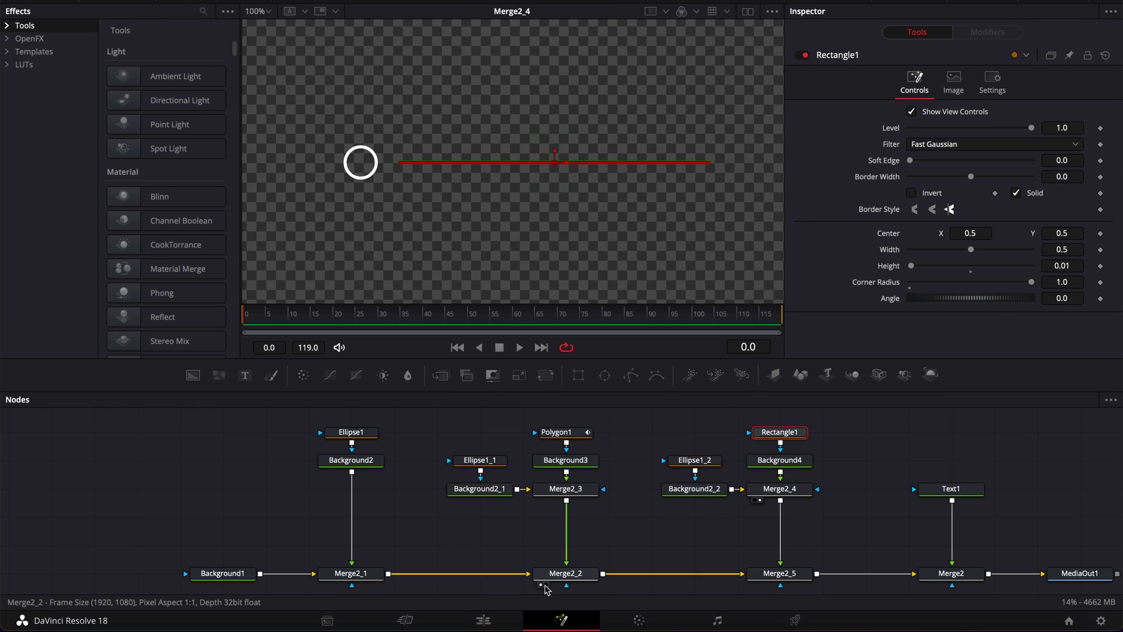
pyautogui.click(543, 584)
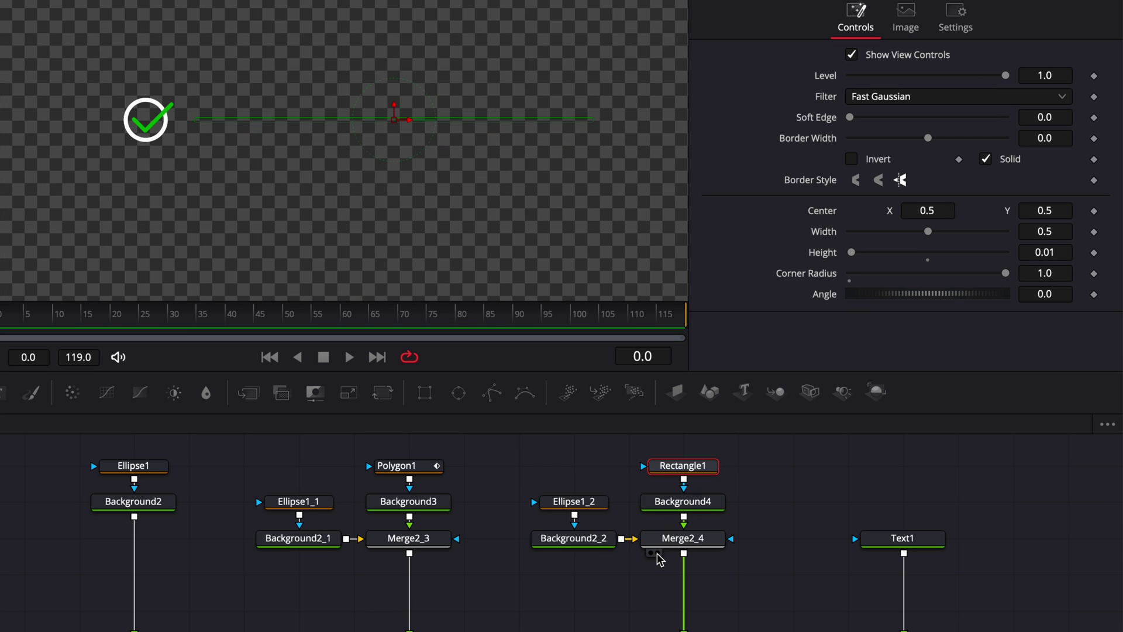
pyautogui.click(755, 500)
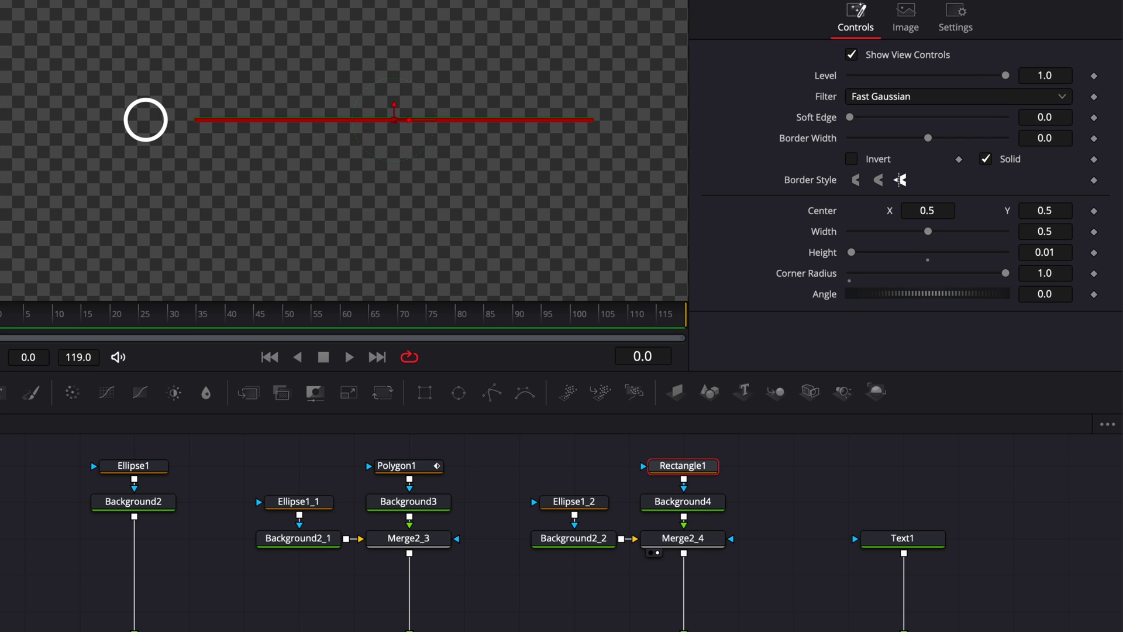
pyautogui.moveTo(1059, 231); pyautogui.dragTo(995, 232)
# Paste an instance of Rectangle1 above it and connect the instance to Rectangle1's mask input
pyautogui.scroll(2, 677, 522)
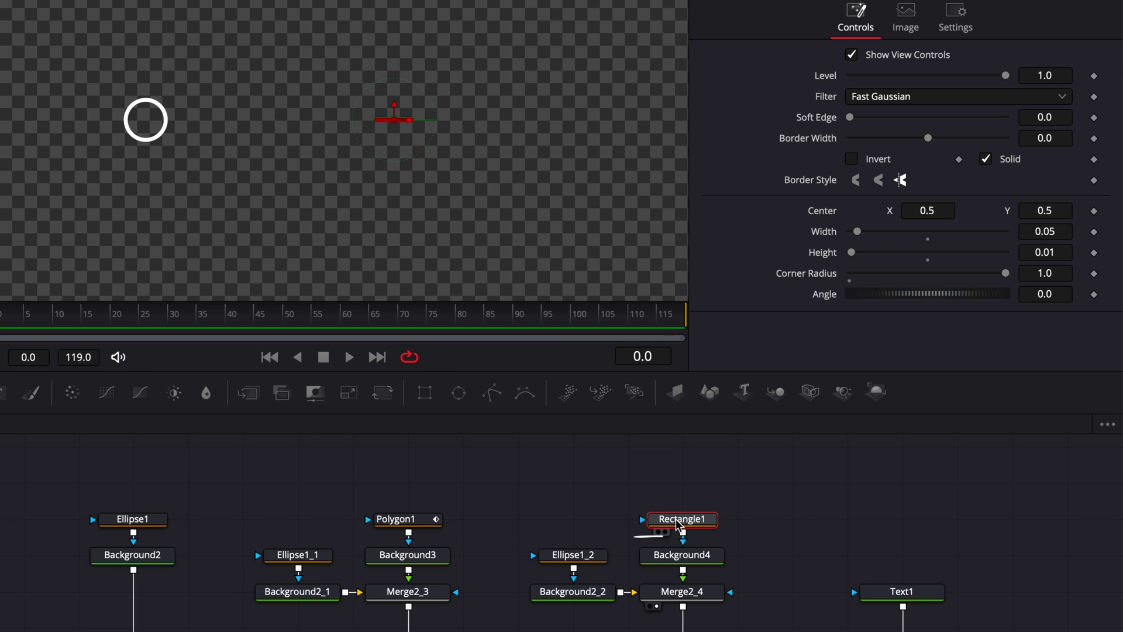
pyautogui.press('super+c')
pyautogui.rightClick(677, 482)
pyautogui.click(707, 470)
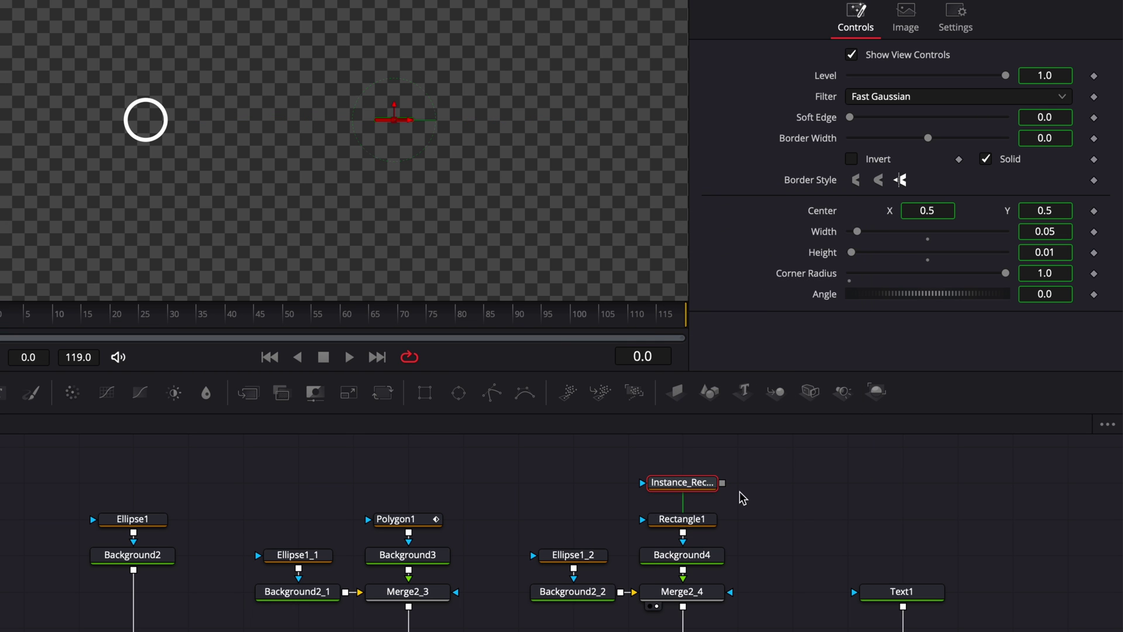
pyautogui.moveTo(723, 485)
pyautogui.mouseDown()
pyautogui.moveTo(744, 514)
pyautogui.moveTo(699, 525)
pyautogui.mouseUp()
# Deinstance the Angle parameter of the Rectangle1 instance and set its angle to 90 to form a cross
pyautogui.rightClick(829, 319)
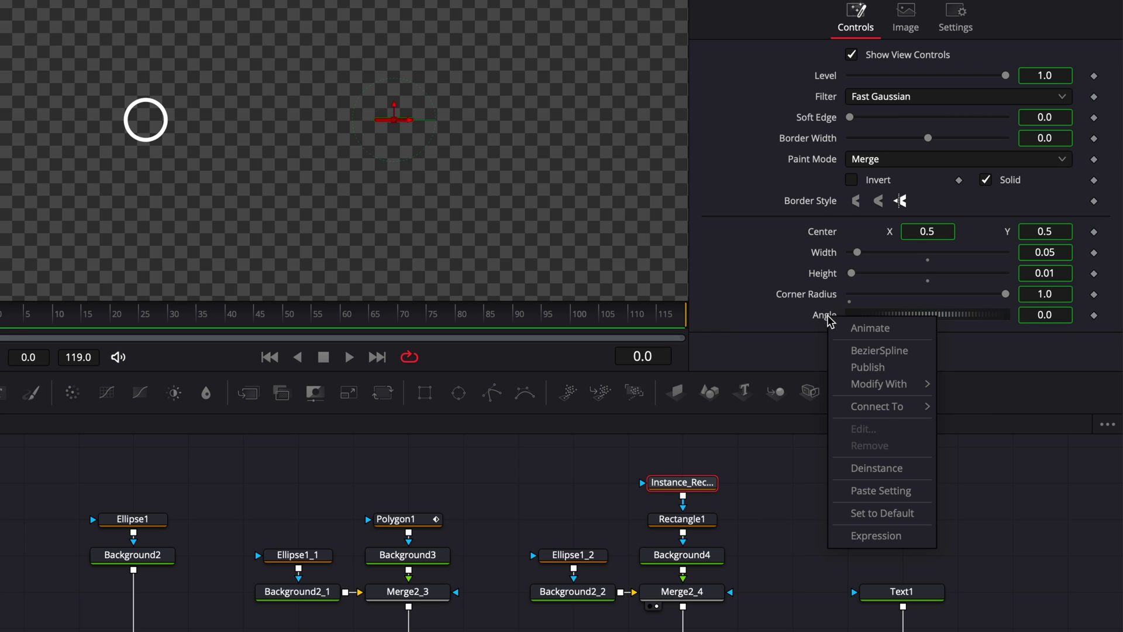
pyautogui.click(863, 471)
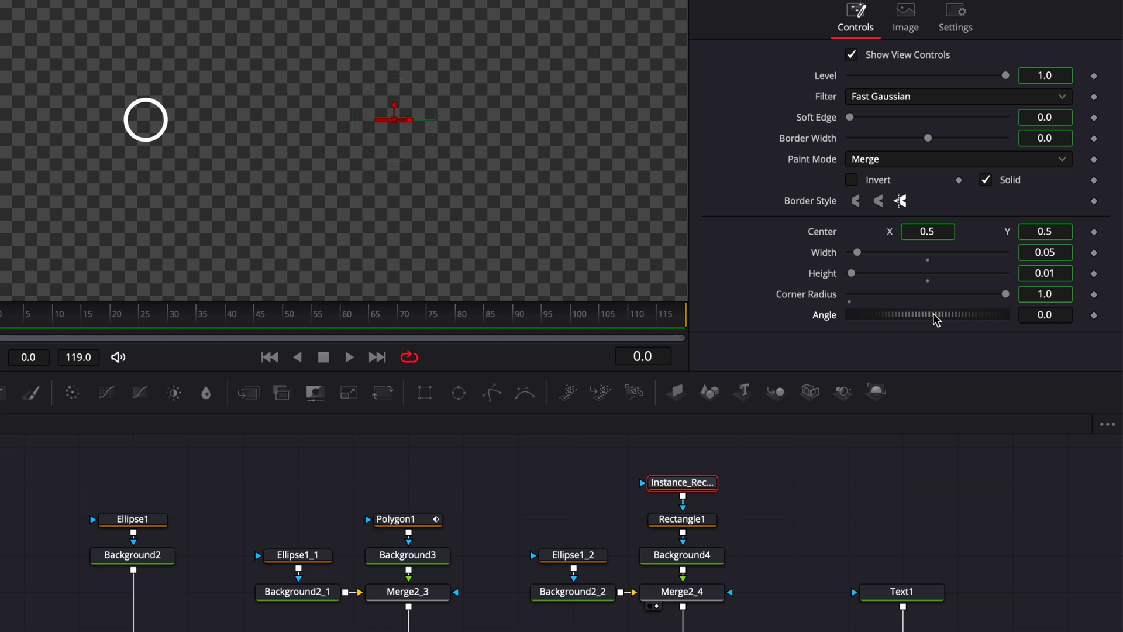
pyautogui.moveTo(934, 320); pyautogui.dragTo(1025, 314)
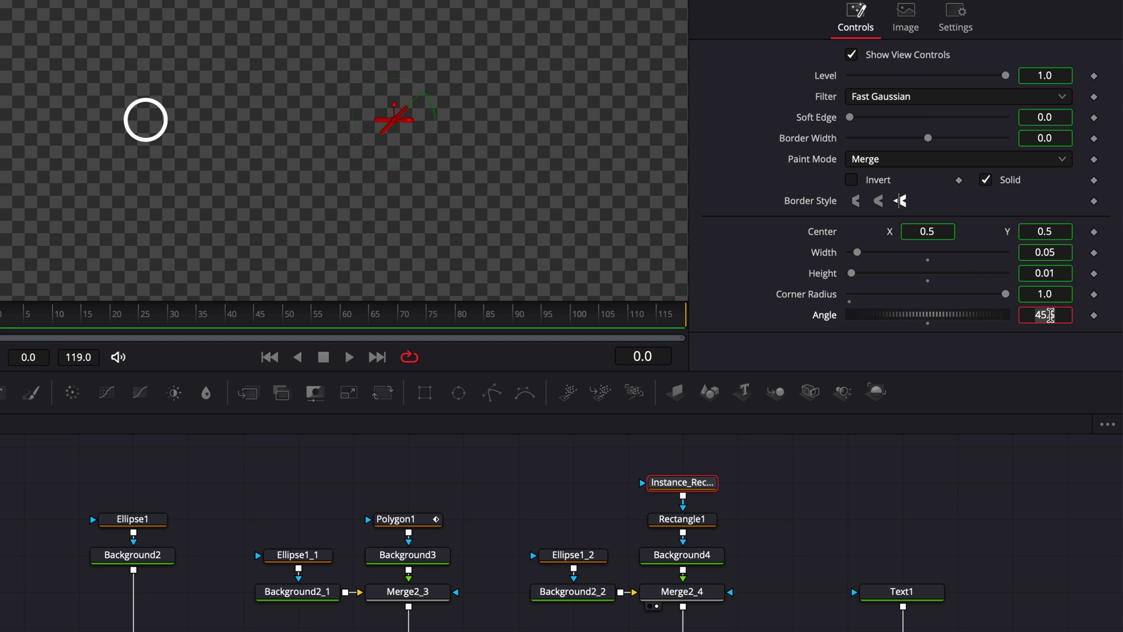
pyautogui.write('90')
pyautogui.press('Return')
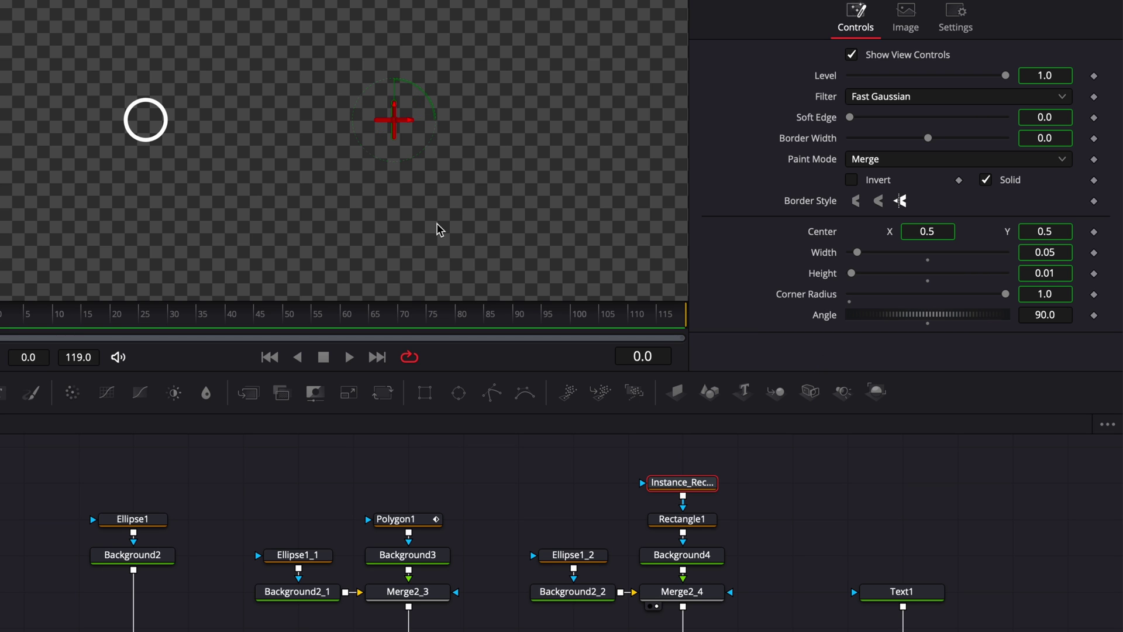
# Move Background4 and its two rectangle masks up, and insert a Transform node between Background4 and Merge2_4
pyautogui.moveTo(674, 464); pyautogui.dragTo(713, 516)
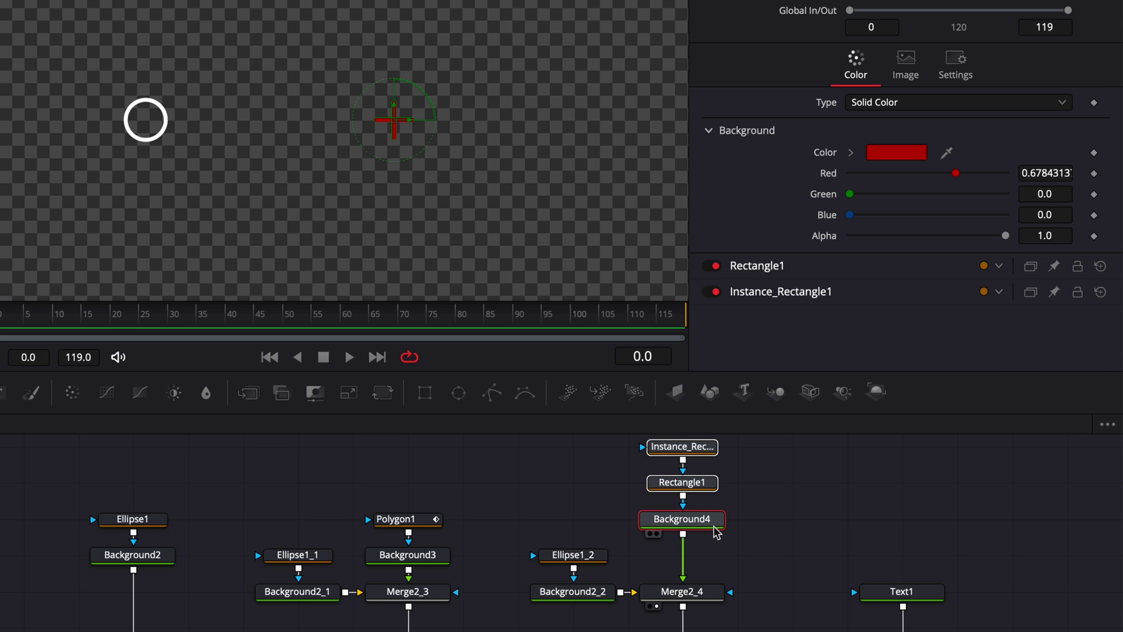
pyautogui.click(707, 522)
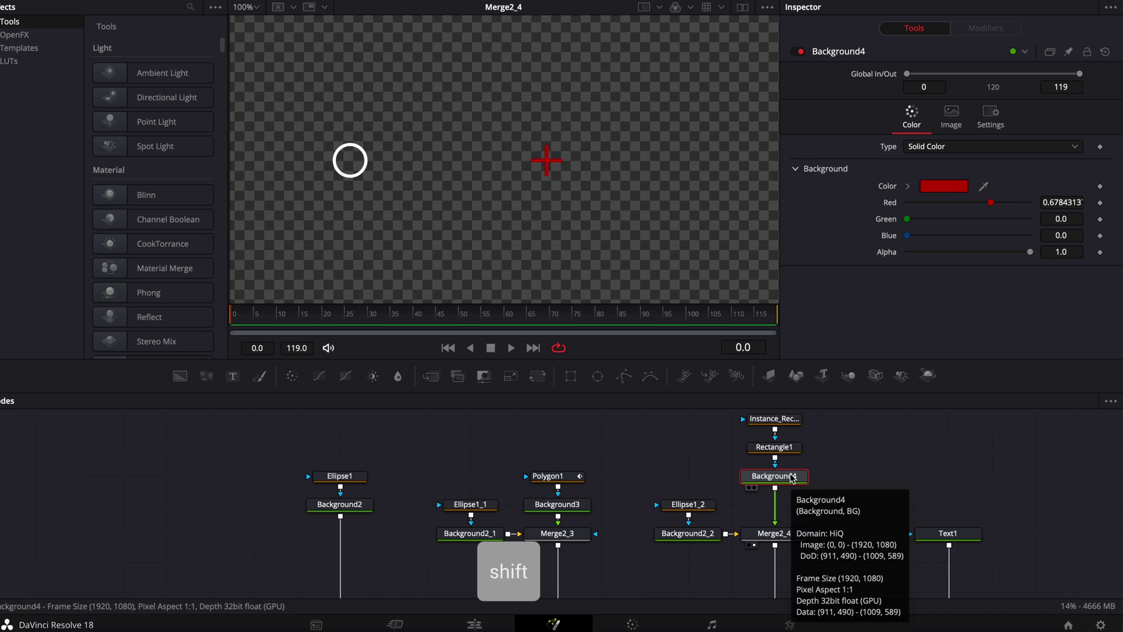
pyautogui.hotkey('shift', 'space')
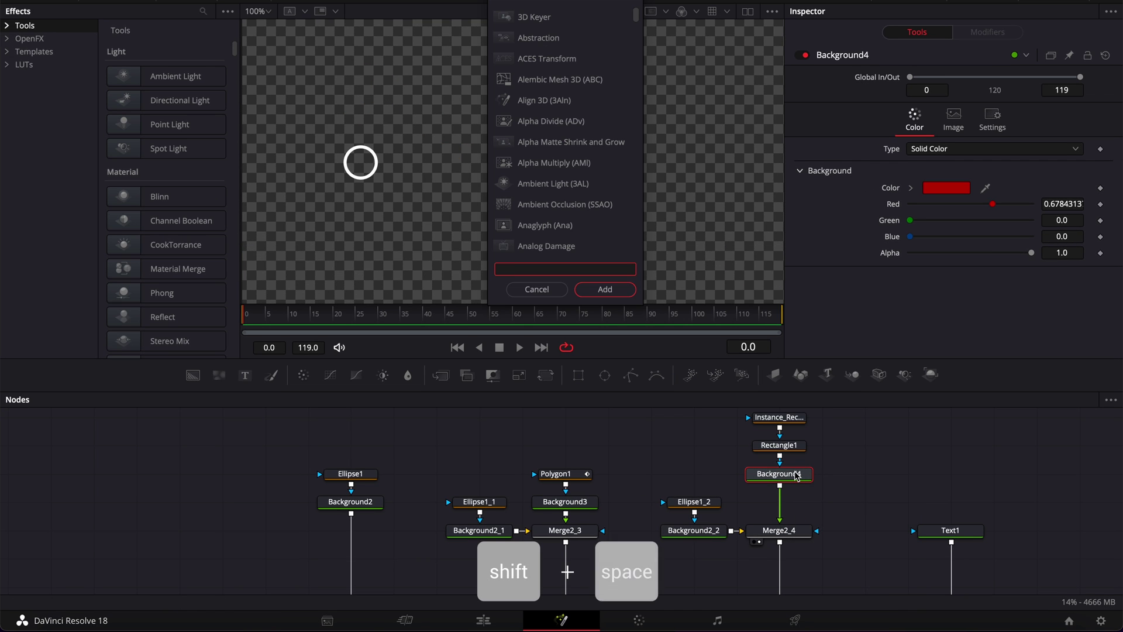
pyautogui.write('transform')
pyautogui.press('Return')
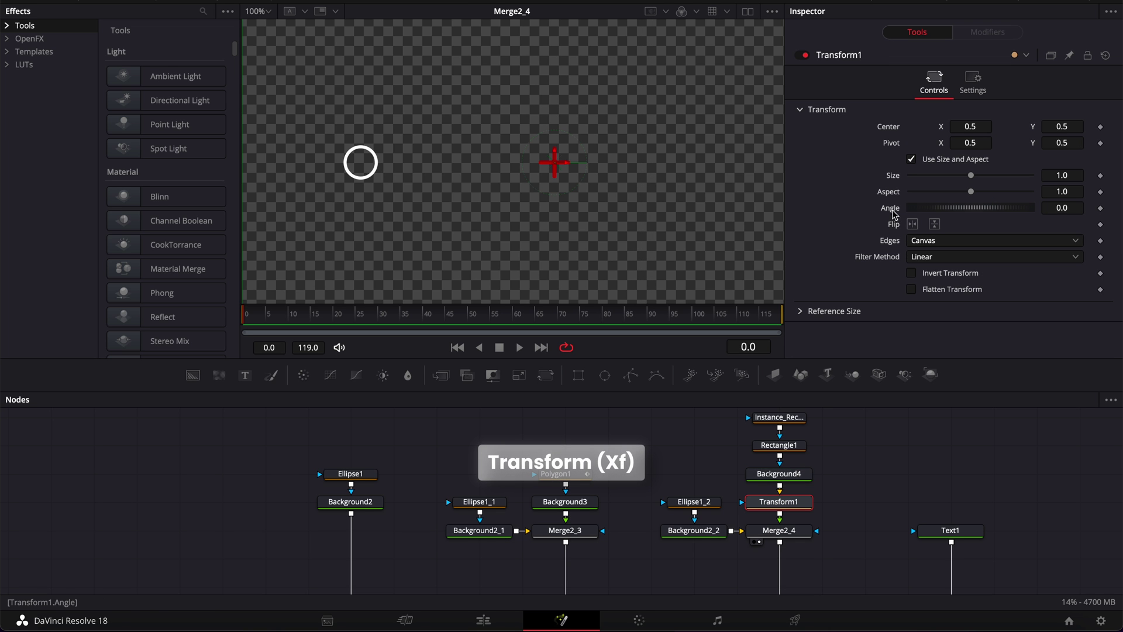
# In Transform1, rotate the cross 45 degrees, move it to Center X about 0.19 inside the circle, and reduce its size slightly
pyautogui.click(1071, 205)
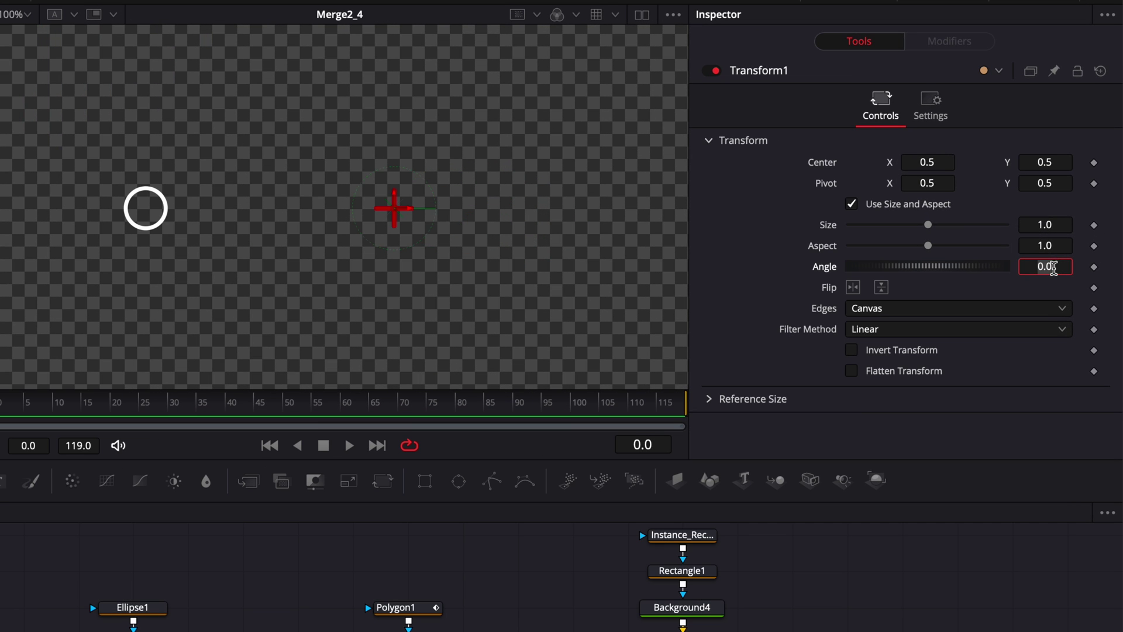
pyautogui.write('45')
pyautogui.press('Tab')
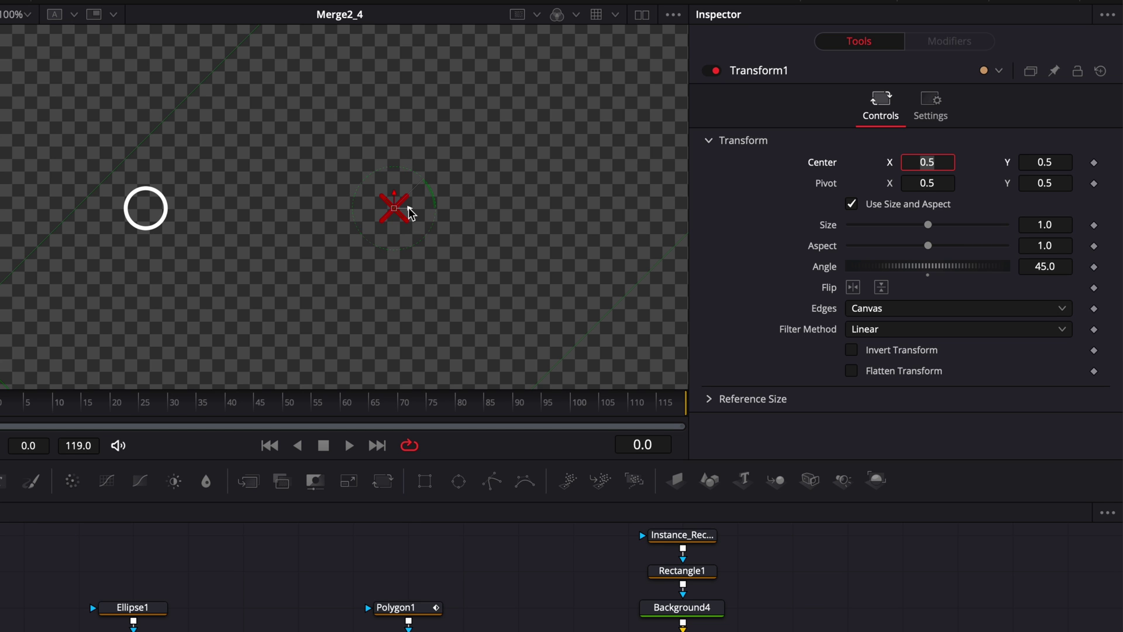
pyautogui.moveTo(410, 210); pyautogui.dragTo(164, 210)
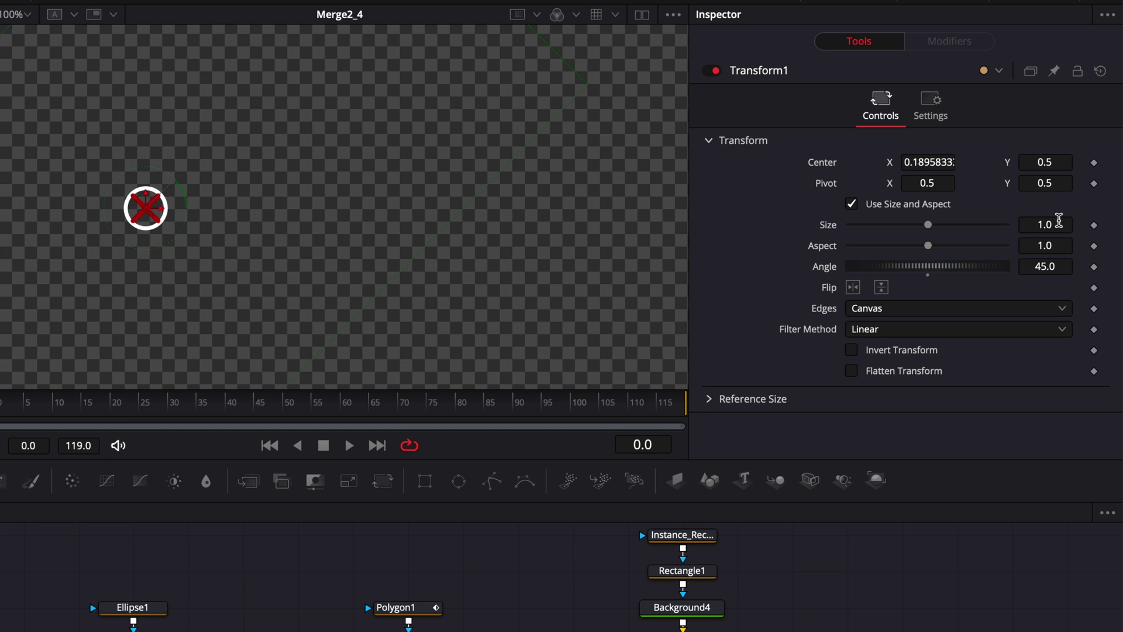
pyautogui.moveTo(1045, 224); pyautogui.dragTo(1041, 225)
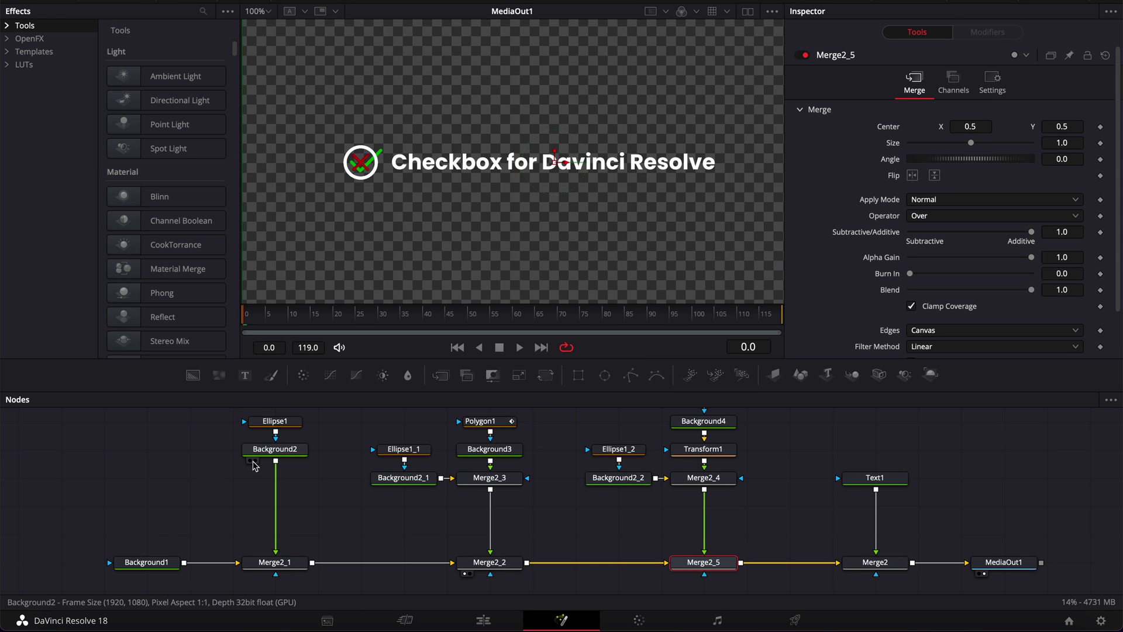
# View the outputs of Background2, Merge2_3, Merge2_4, Text1 and MediaOut1 one after another to review each branch
pyautogui.click(252, 461)
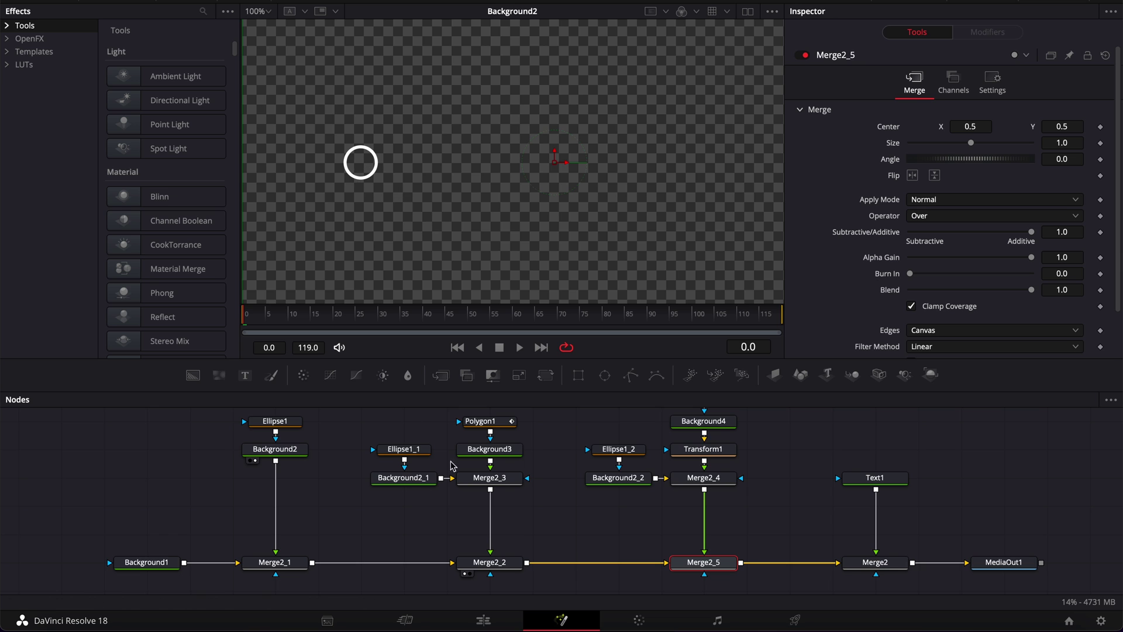
pyautogui.click(466, 489)
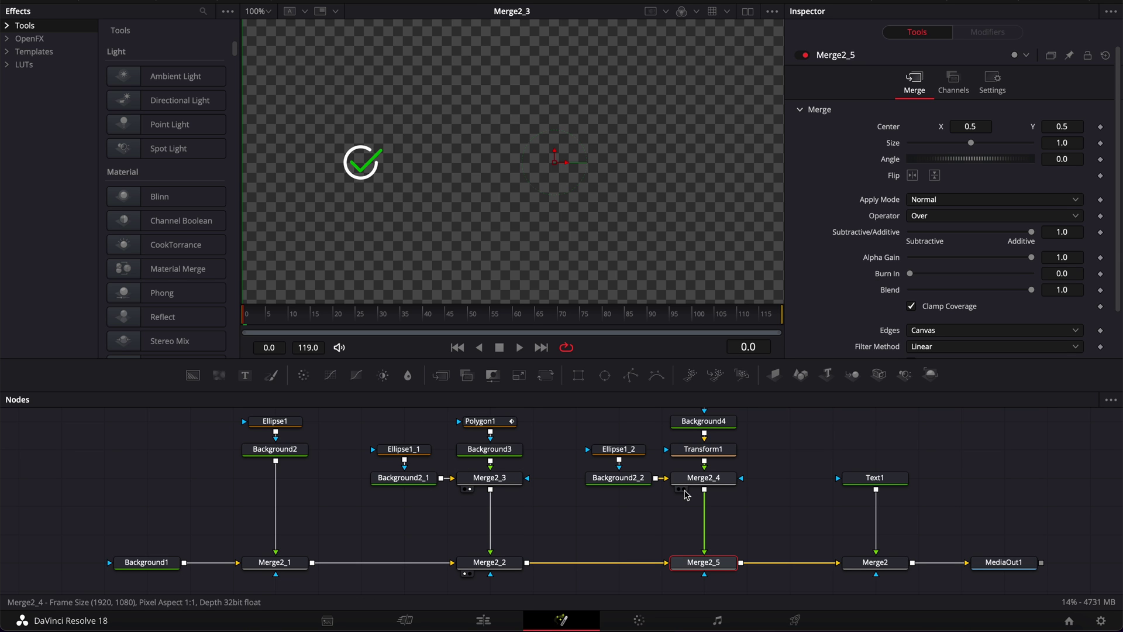
pyautogui.click(682, 489)
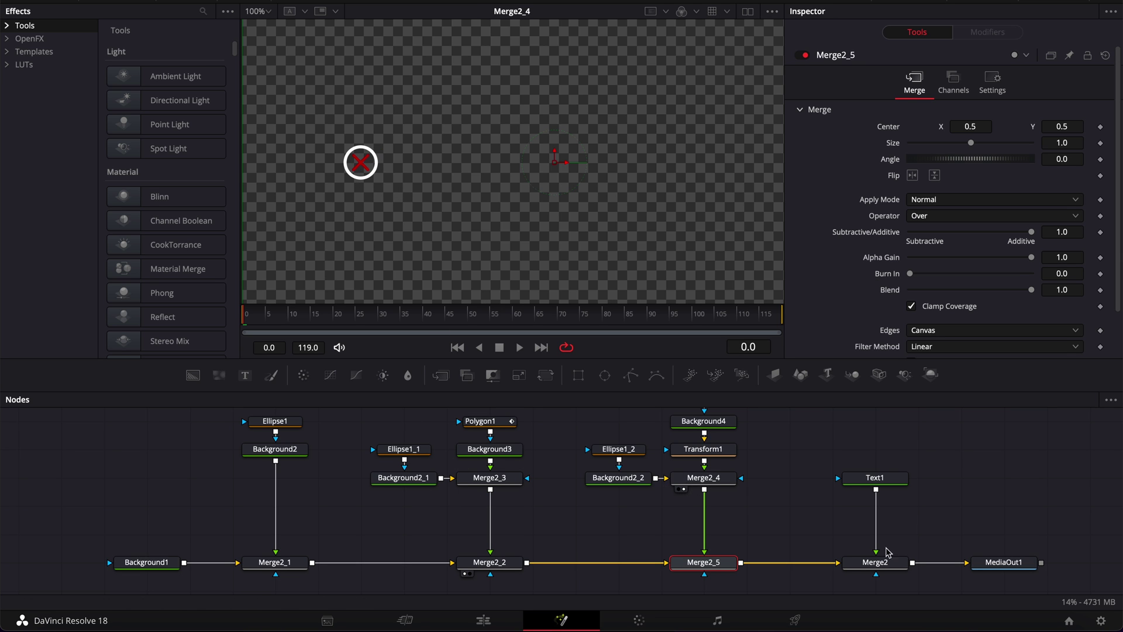
pyautogui.click(851, 490)
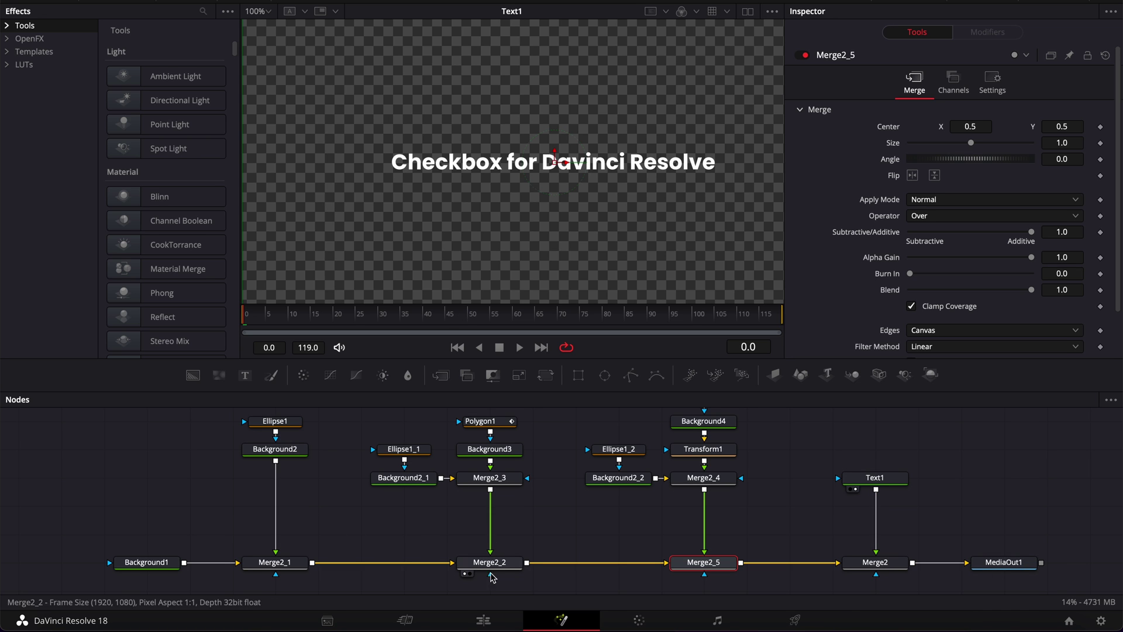
pyautogui.click(983, 575)
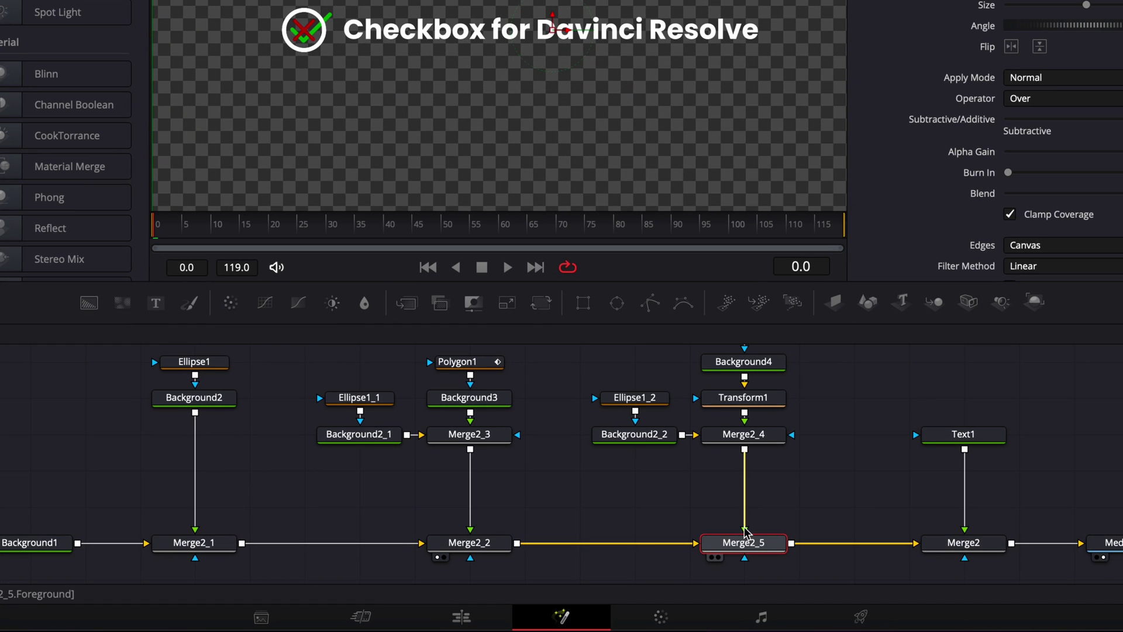
# Disconnect Merge2_4 from Merge2_5, and test the checkmark branch by detaching Merge2_3 from Merge2_2 and reconnecting it
pyautogui.moveTo(745, 531); pyautogui.dragTo(710, 506)
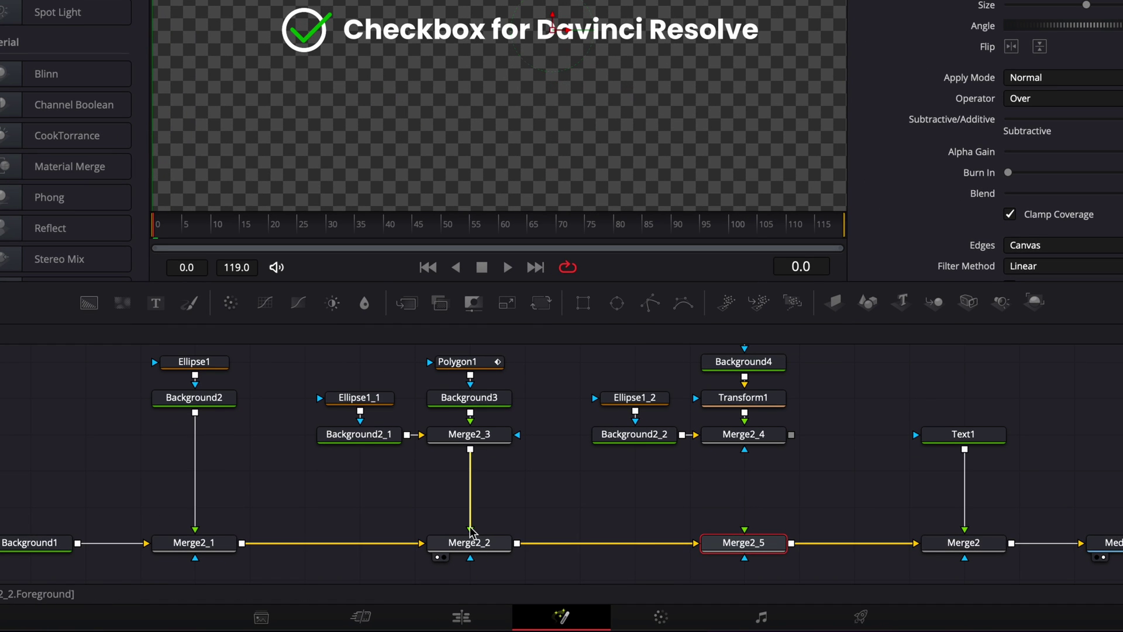
pyautogui.moveTo(469, 529); pyautogui.dragTo(444, 507)
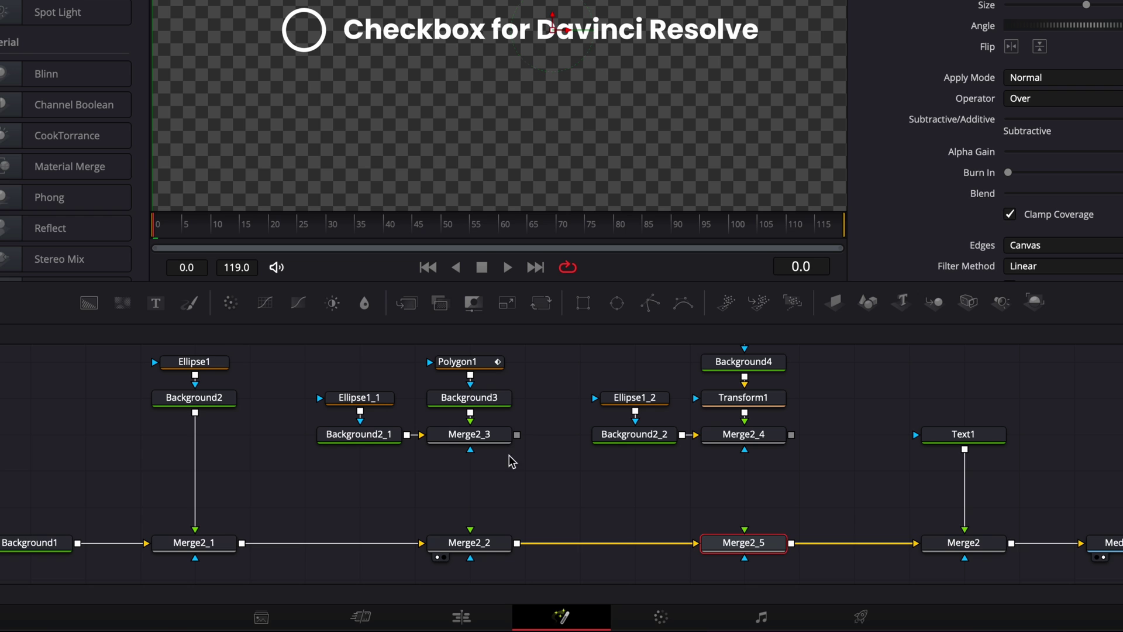
pyautogui.moveTo(517, 435); pyautogui.dragTo(470, 530)
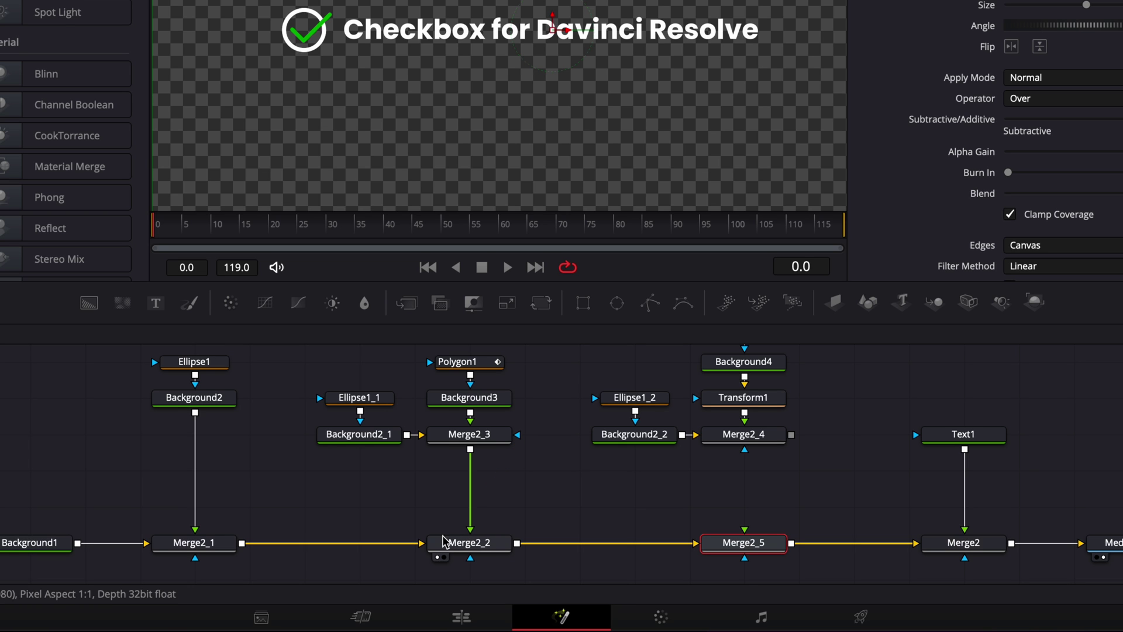
# Disconnect Background2 from Merge2_1, and move MediaOut1 farther away from Merge2 to make room between them
pyautogui.moveTo(195, 528); pyautogui.dragTo(185, 502)
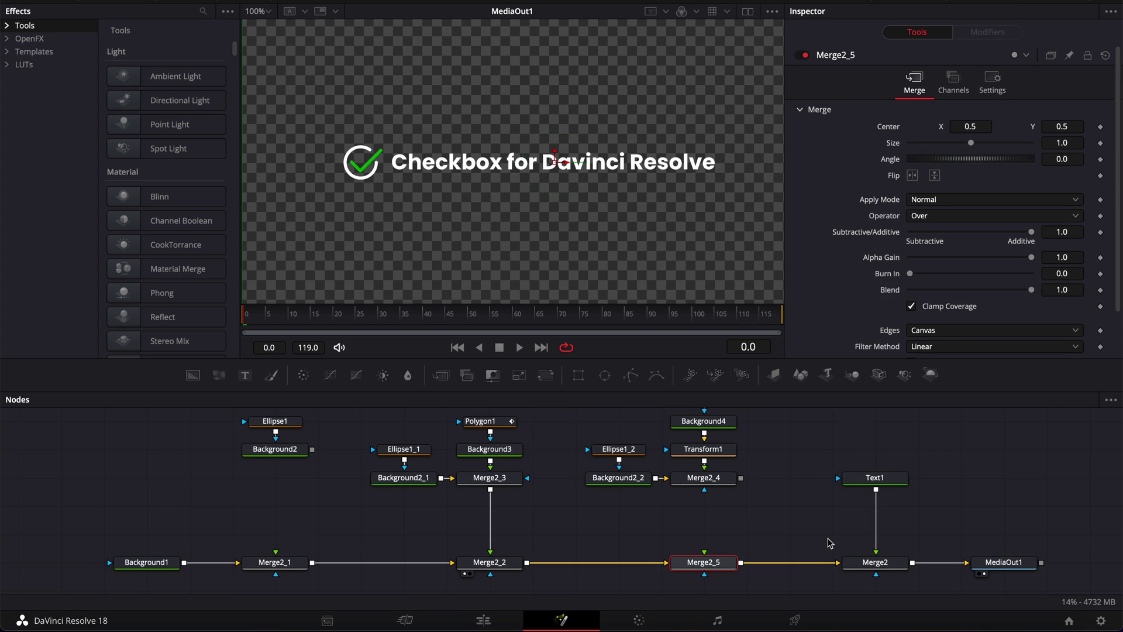
pyautogui.hscroll(3, 902, 515)
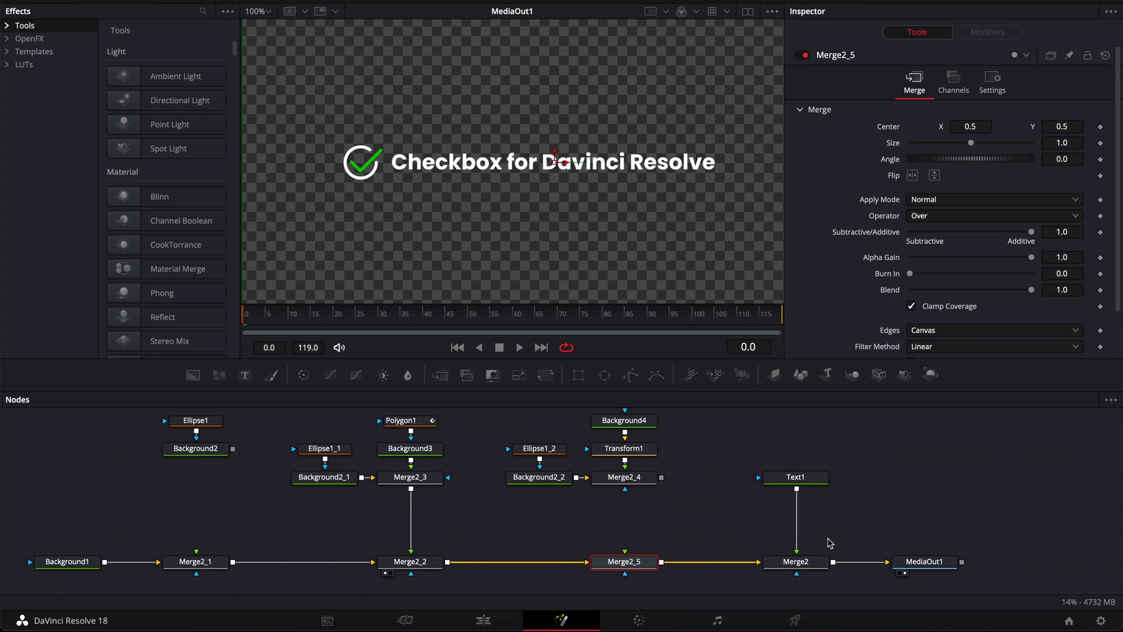
pyautogui.moveTo(916, 566); pyautogui.dragTo(1044, 566)
# Insert a Brightness / Contrast node followed by a Transform node between Merge2 and MediaOut1
pyautogui.click(796, 563)
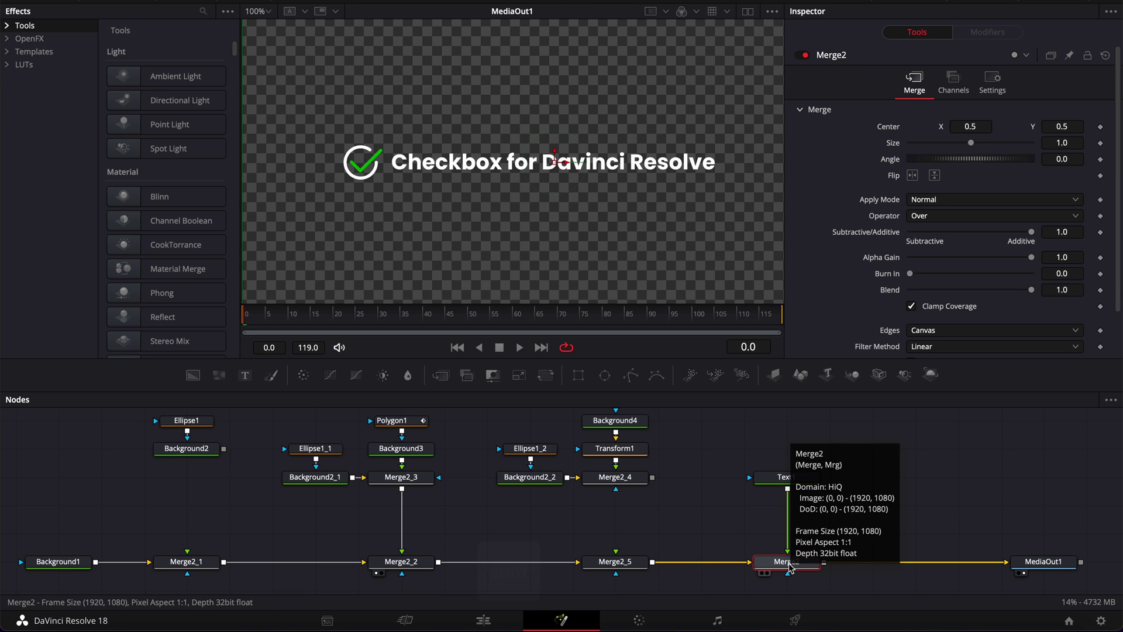
pyautogui.hotkey('shift', 'space')
pyautogui.write('cust')
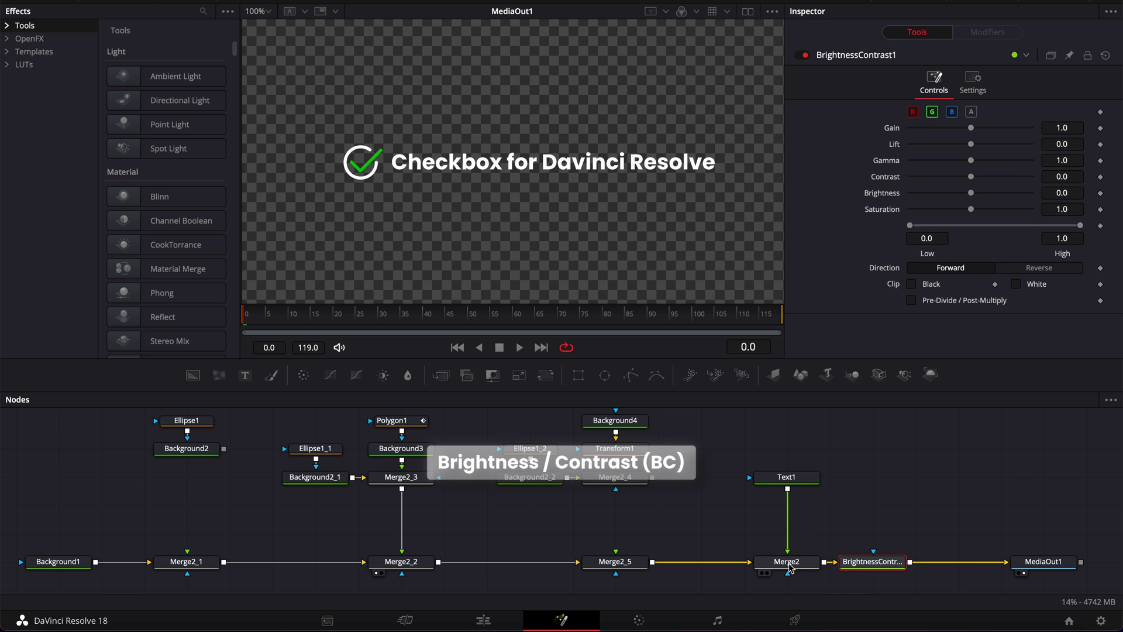
pyautogui.hotkey('shift', 'space')
pyautogui.write('brigh')
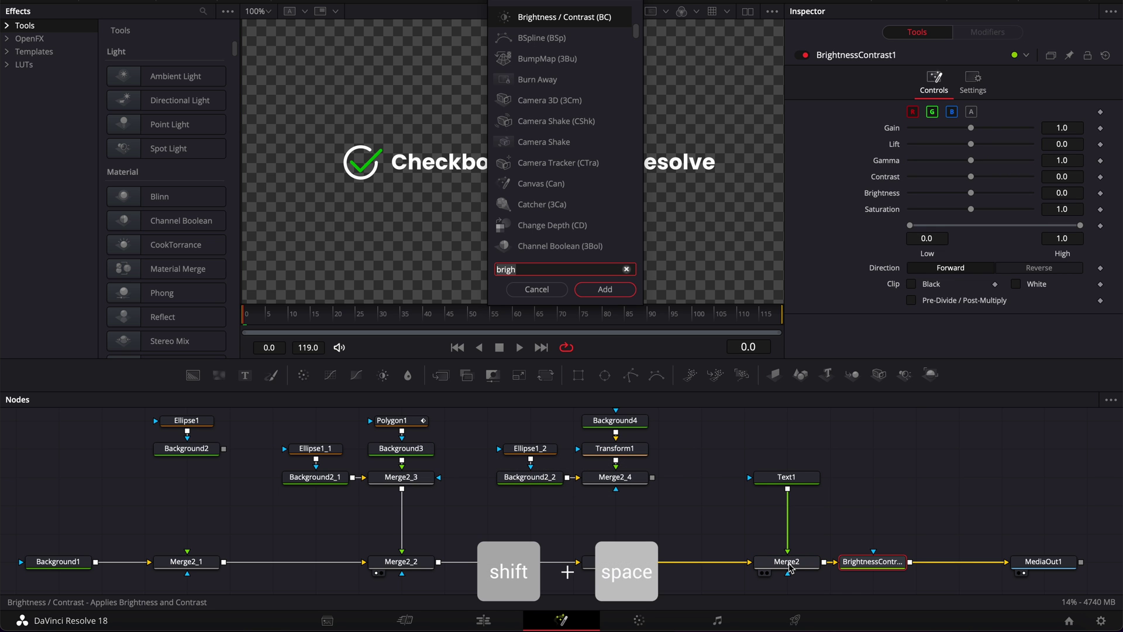
pyautogui.write('xf')
pyautogui.press('Return')
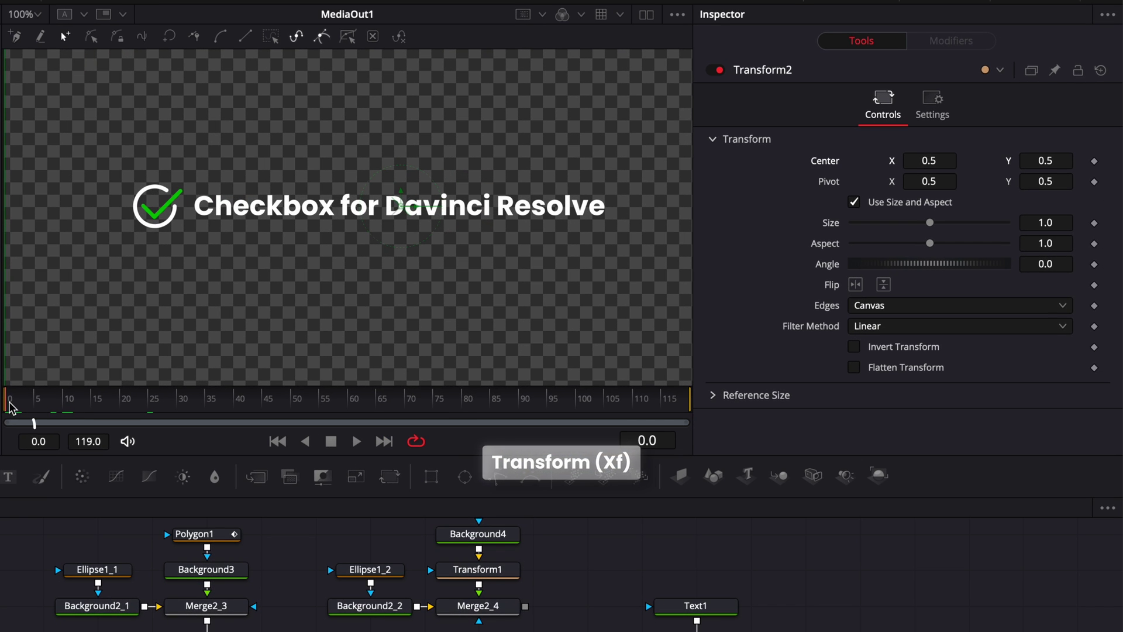
# Keyframe Transform2's Center at X 0.5 on frame 0 and at X 0.374 on frame 25 to slide the title left
pyautogui.click(1094, 161)
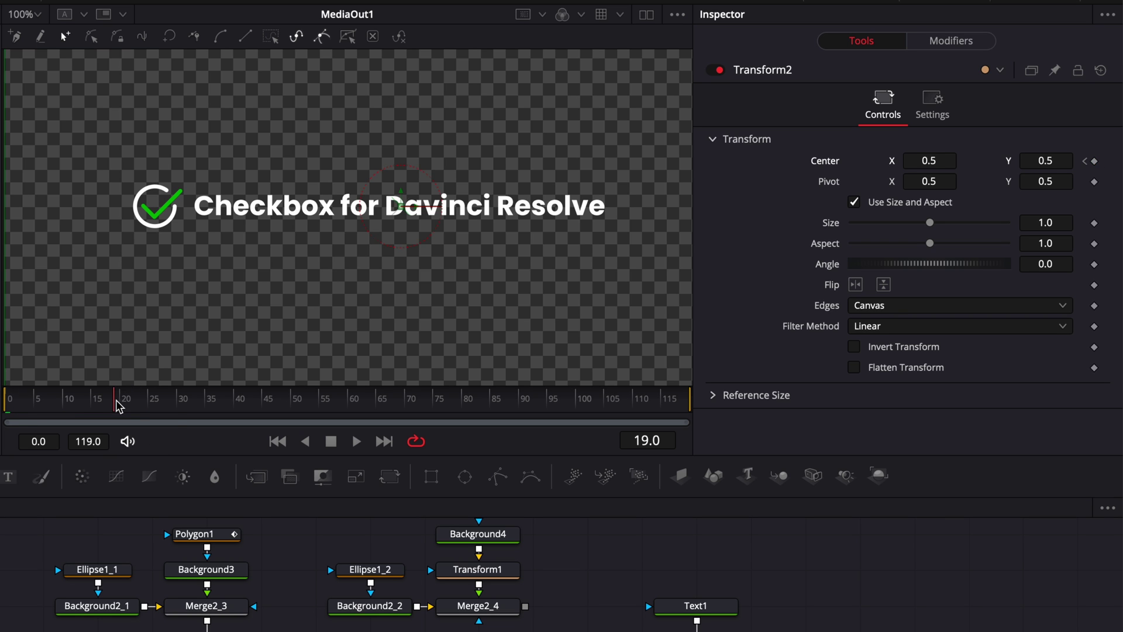
pyautogui.moveTo(116, 401); pyautogui.dragTo(154, 406)
pyautogui.moveTo(938, 164); pyautogui.dragTo(864, 164)
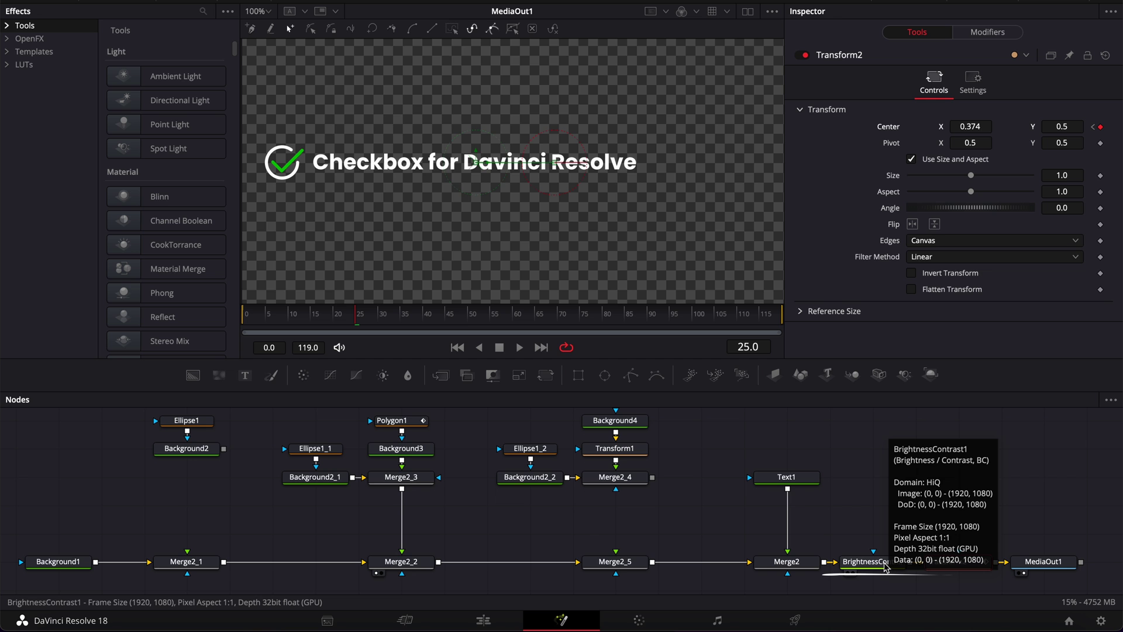
# In BrightnessContrast1, enable the alpha channel and keyframe Gain at 1.0 on frame 12 and 0.0 on frame 0
pyautogui.click(884, 566)
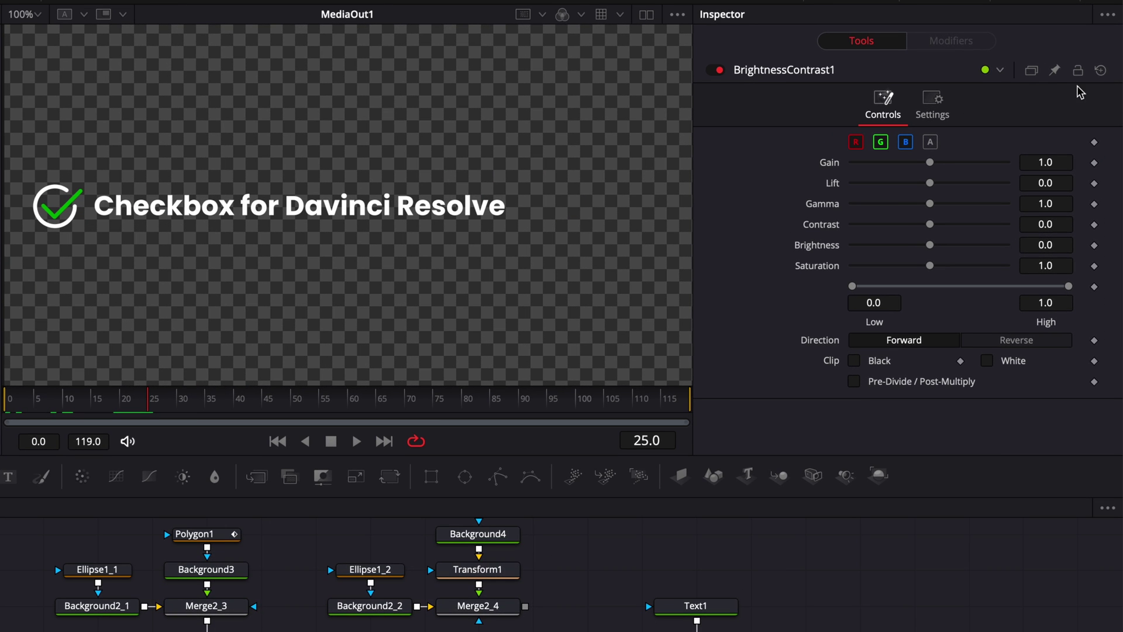
pyautogui.click(932, 142)
pyautogui.moveTo(151, 403); pyautogui.dragTo(83, 402)
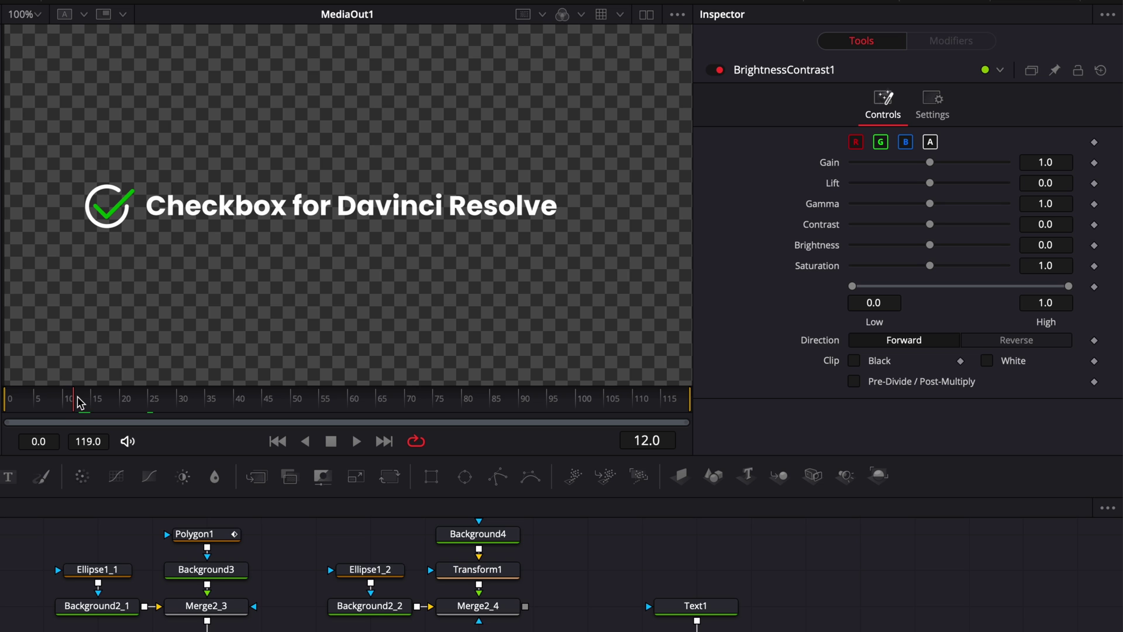
pyautogui.click(1095, 163)
pyautogui.click(10, 404)
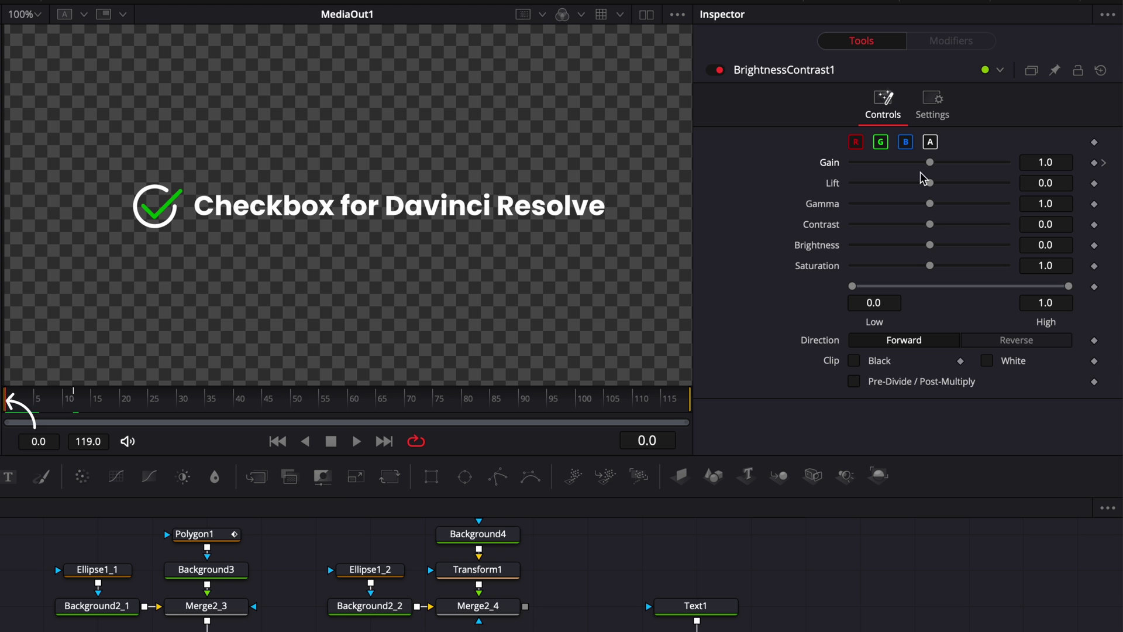
pyautogui.moveTo(930, 162); pyautogui.dragTo(827, 164)
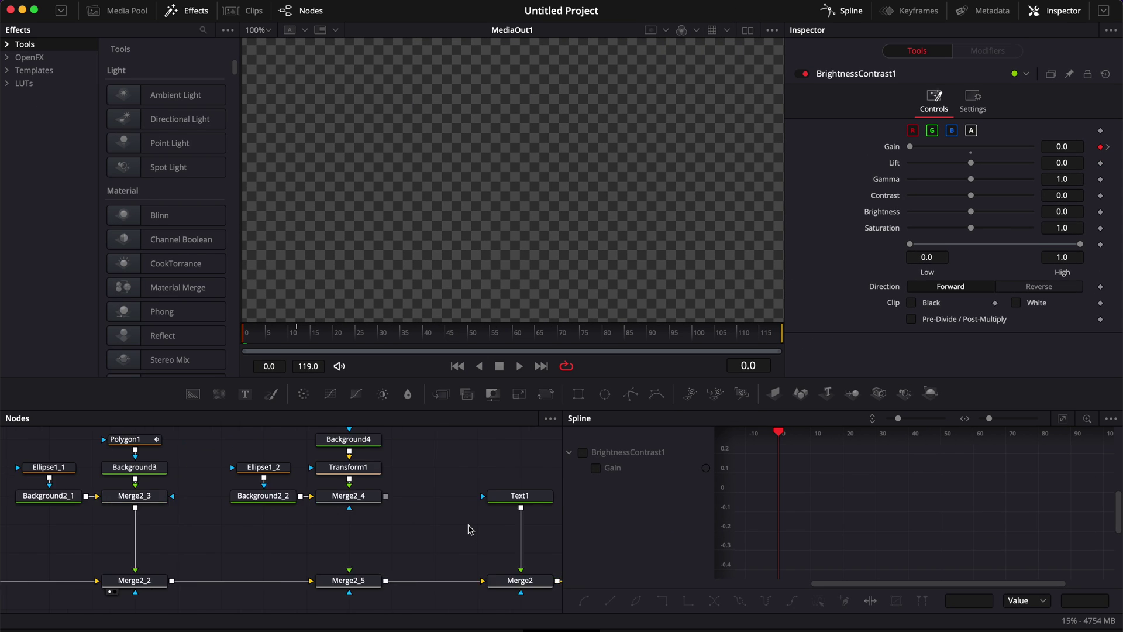
# Switch the Spline editor's Show Only Selected Tool option off and on again
pyautogui.hscroll(3, 466, 529)
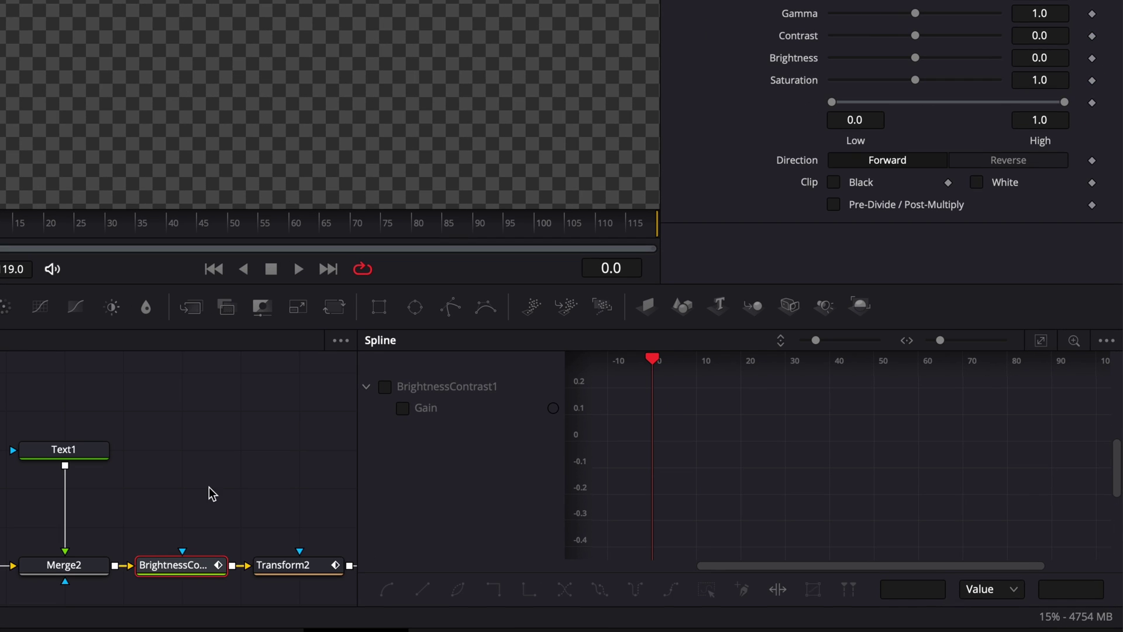
pyautogui.click(1107, 341)
pyautogui.click(1005, 365)
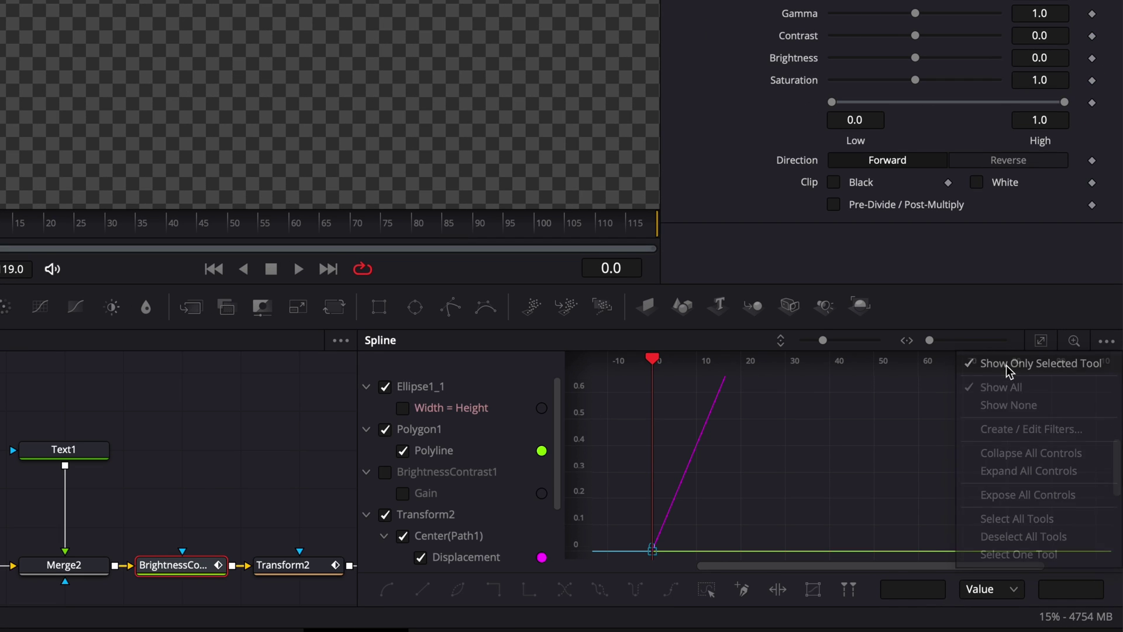
pyautogui.click(1106, 342)
pyautogui.click(1070, 363)
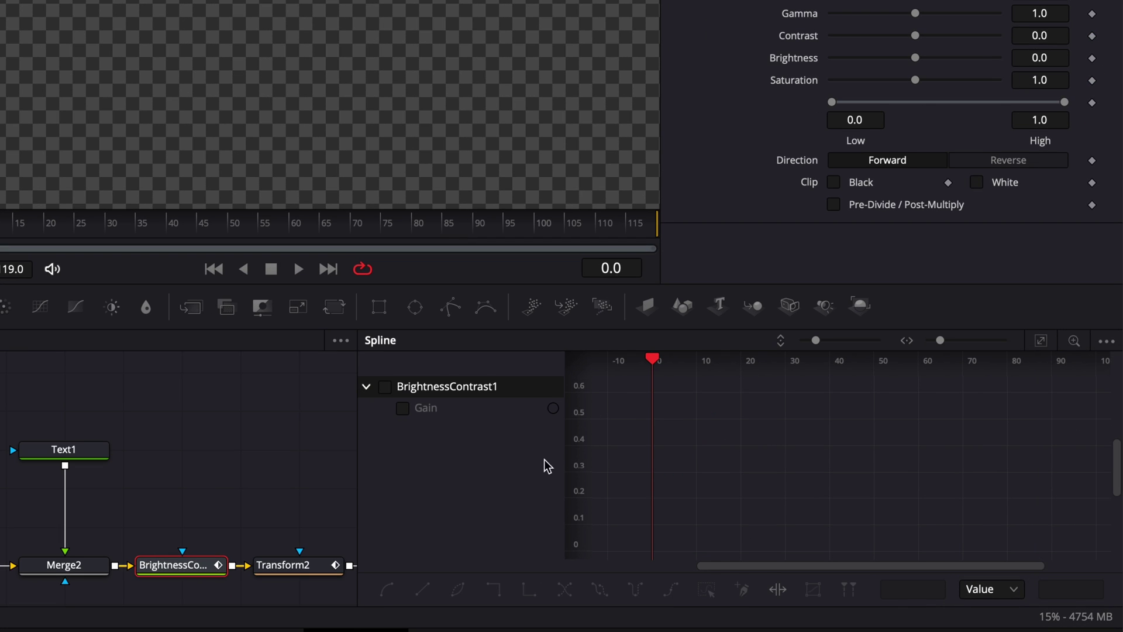
# Smooth both keyframes of Transform2's Displacement curve, set Ease In to 100, and play back the animation
pyautogui.click(67, 450)
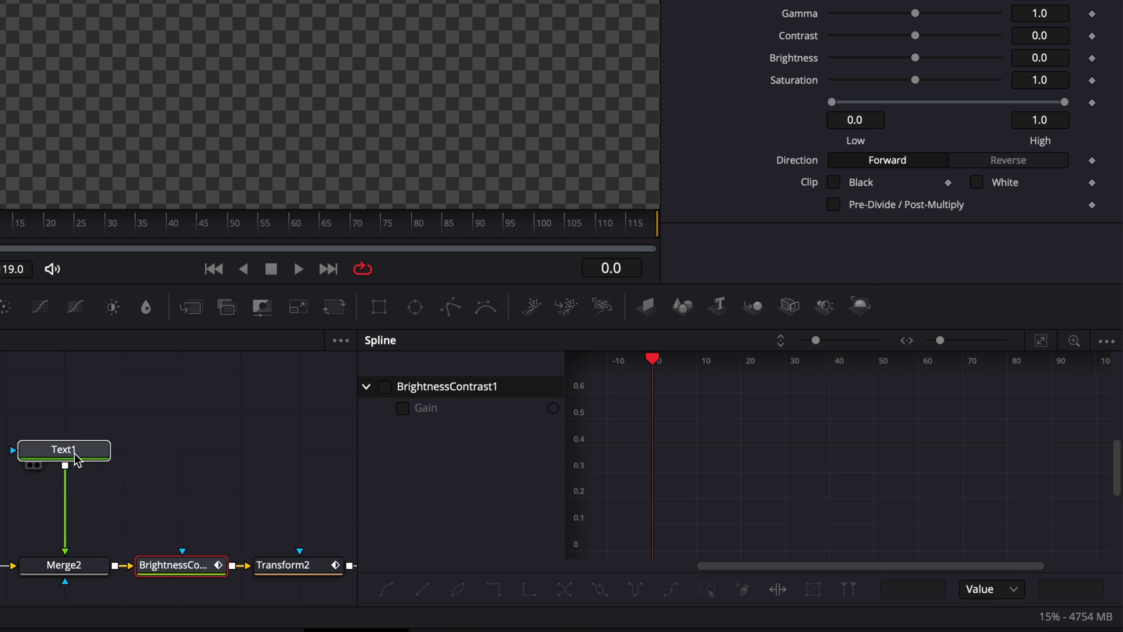
pyautogui.click(76, 567)
pyautogui.click(291, 568)
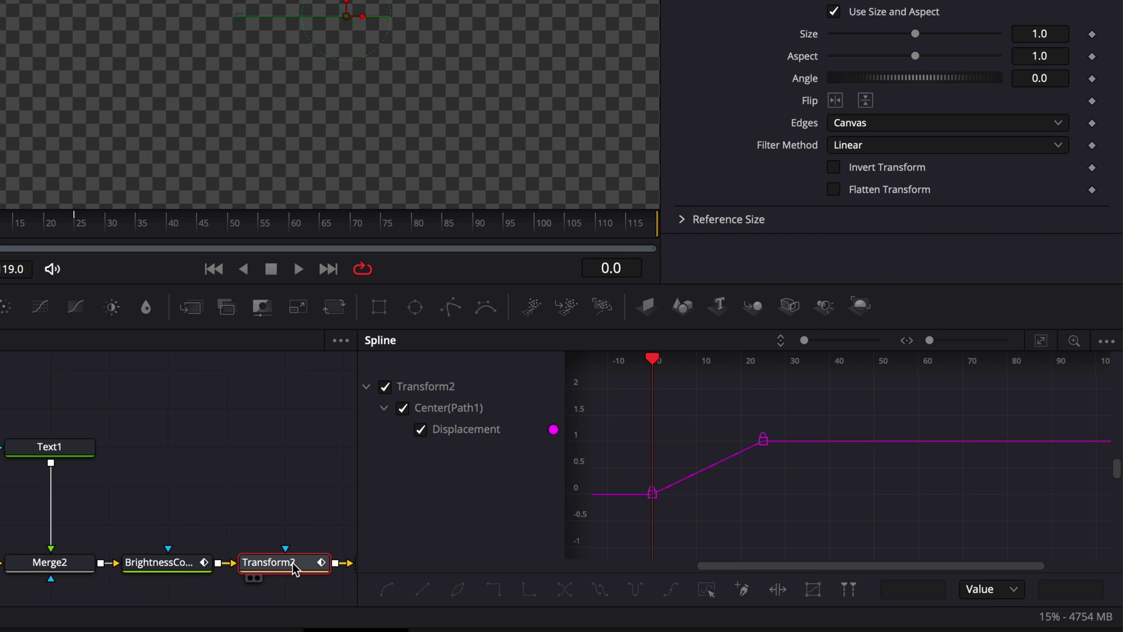
pyautogui.moveTo(629, 526); pyautogui.dragTo(795, 422)
pyautogui.press('s')
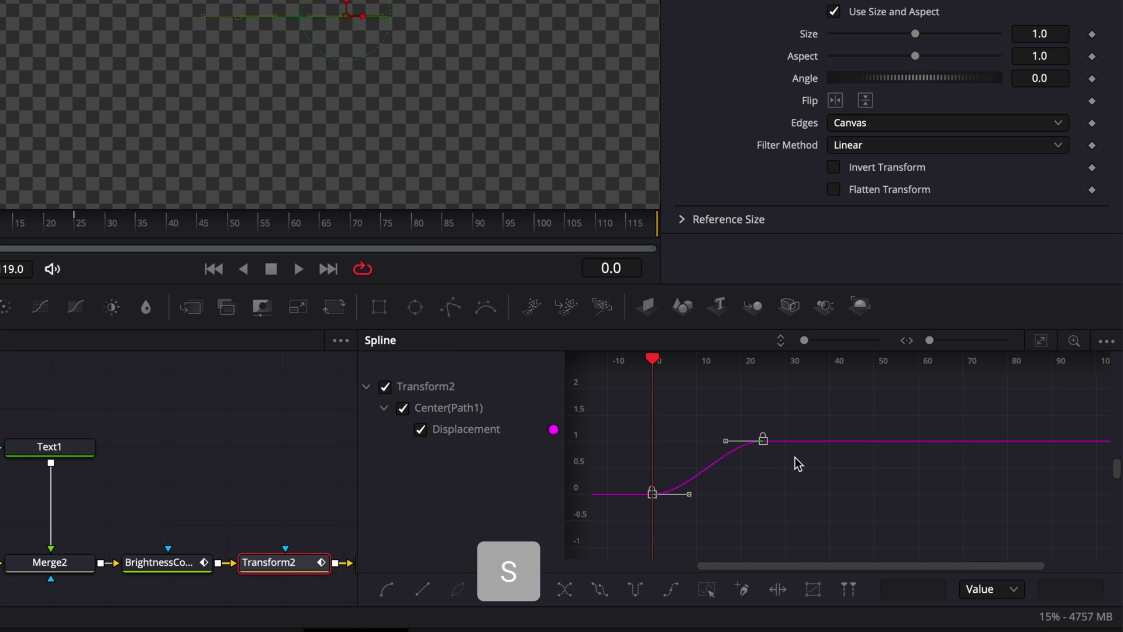
pyautogui.press('t')
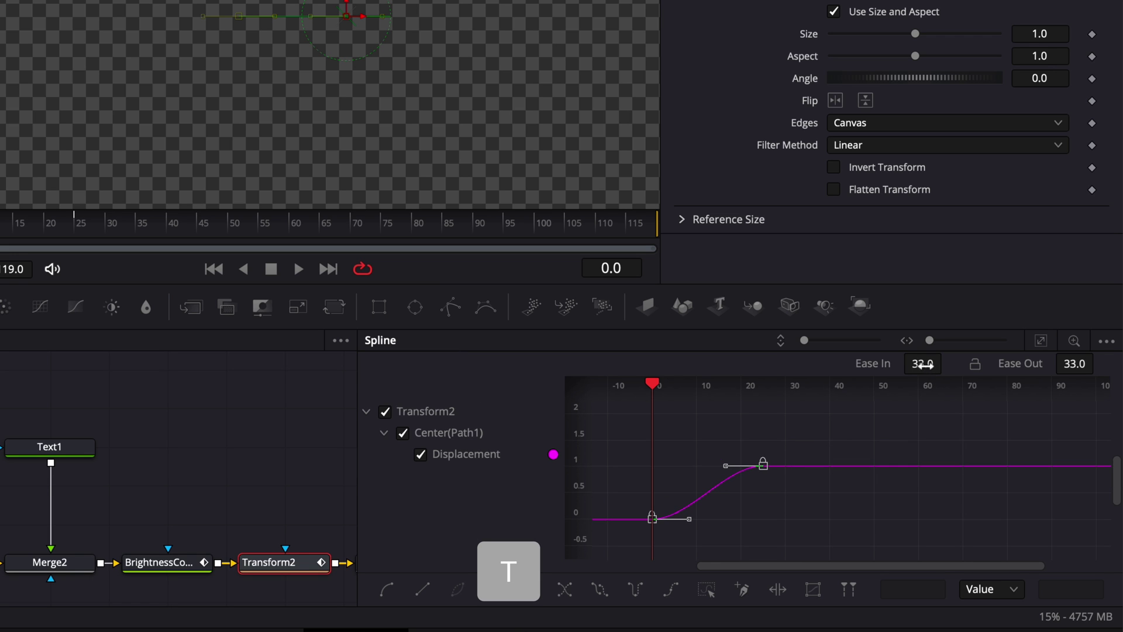
pyautogui.moveTo(923, 363); pyautogui.dragTo(961, 363)
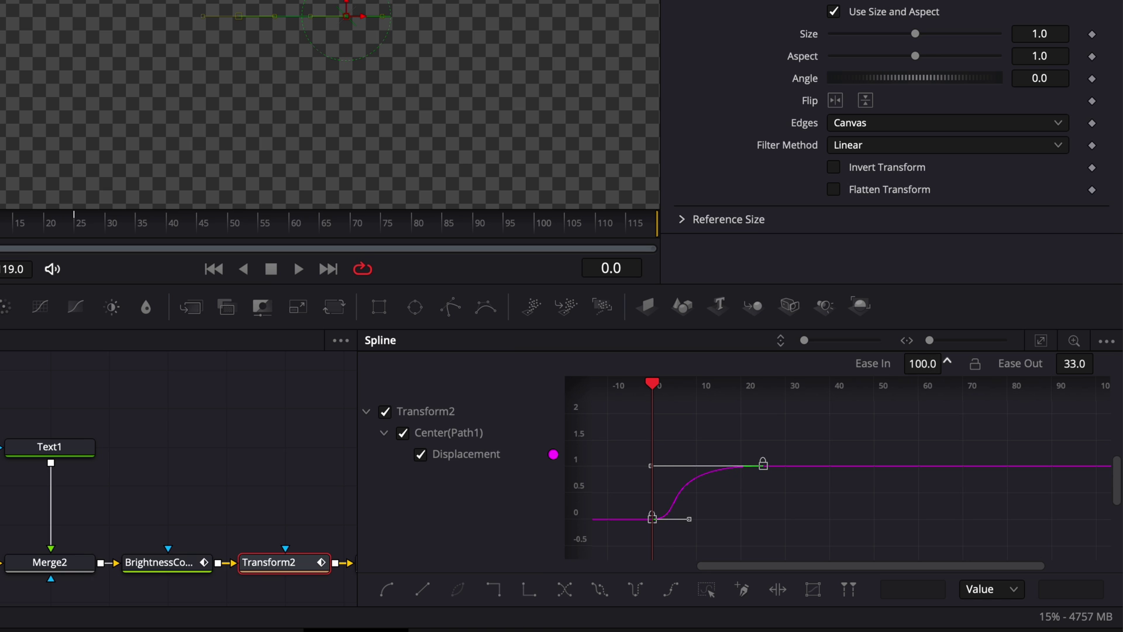
pyautogui.press('space')
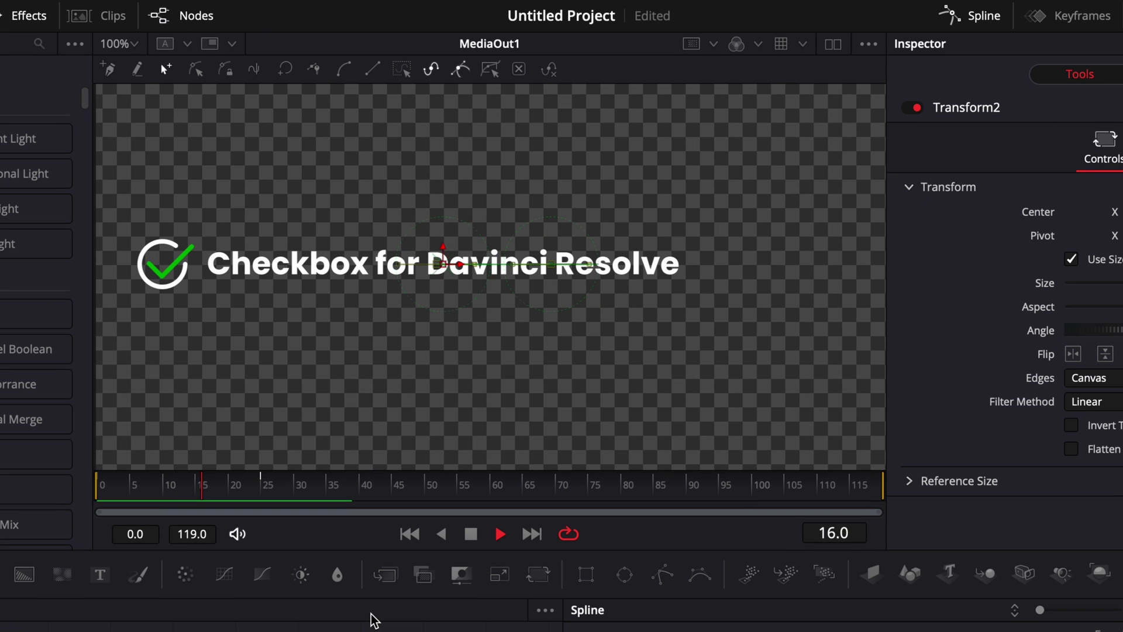
pyautogui.press('space')
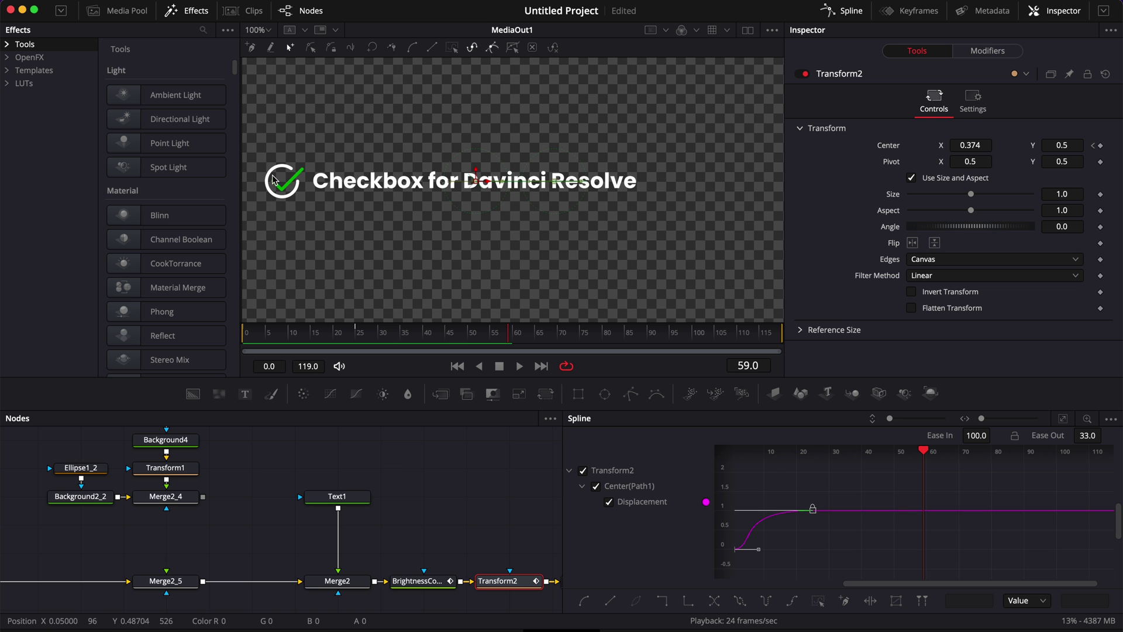
# Keyframe Ellipse1_1's Length at 0.85 on frame 12 and at its minimum on frame 0 so the circle draws on
pyautogui.hscroll(-10, 312, 476)
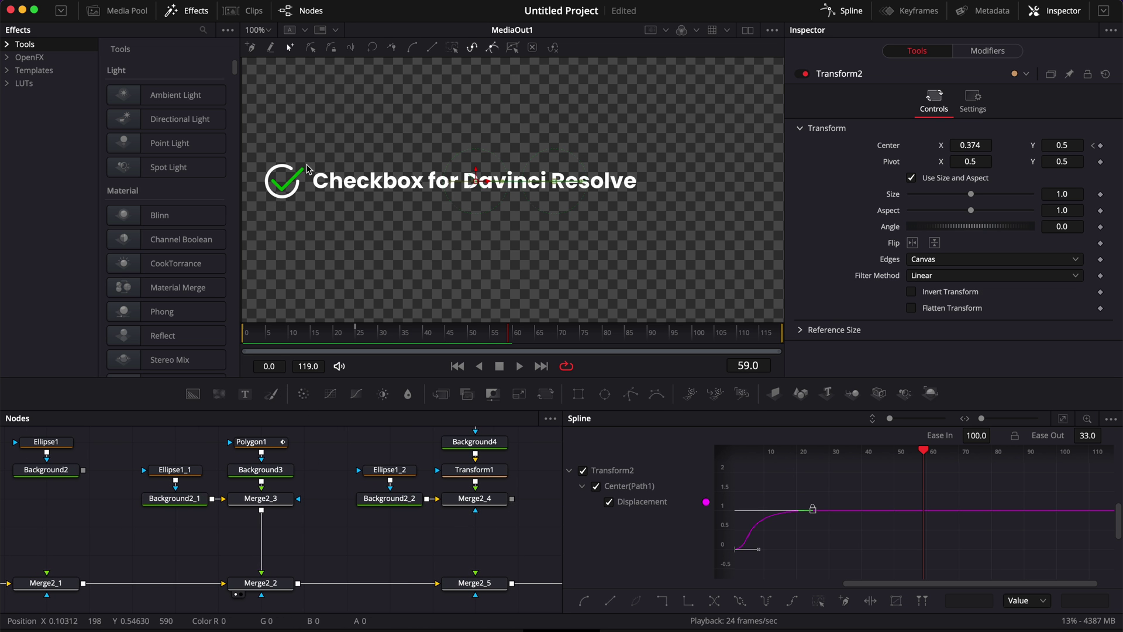
pyautogui.click(279, 188)
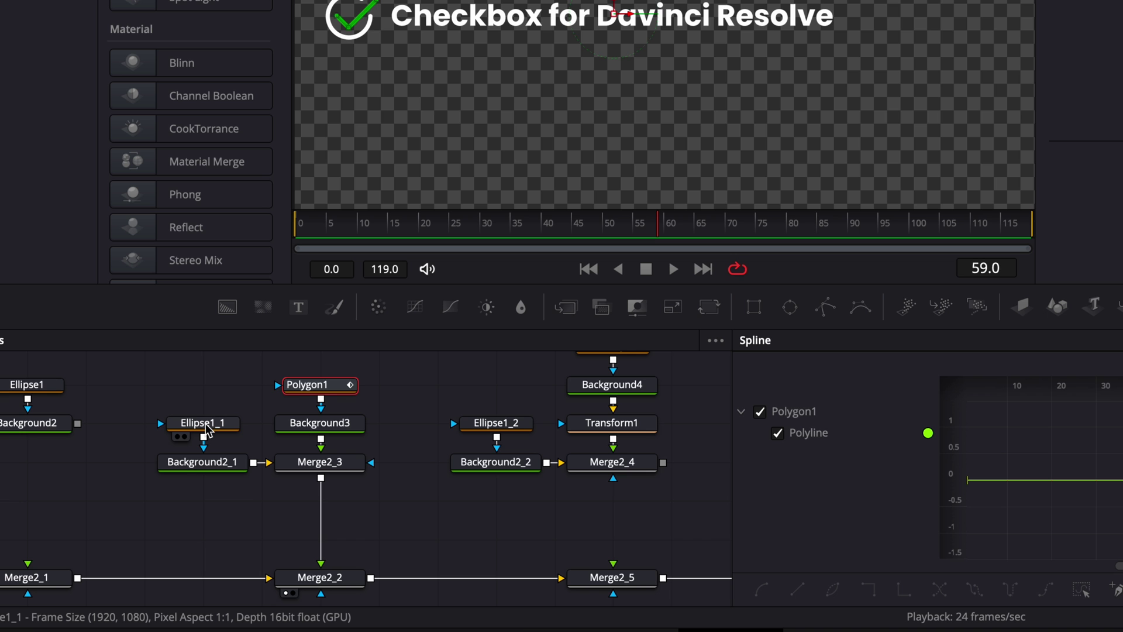
pyautogui.click(206, 427)
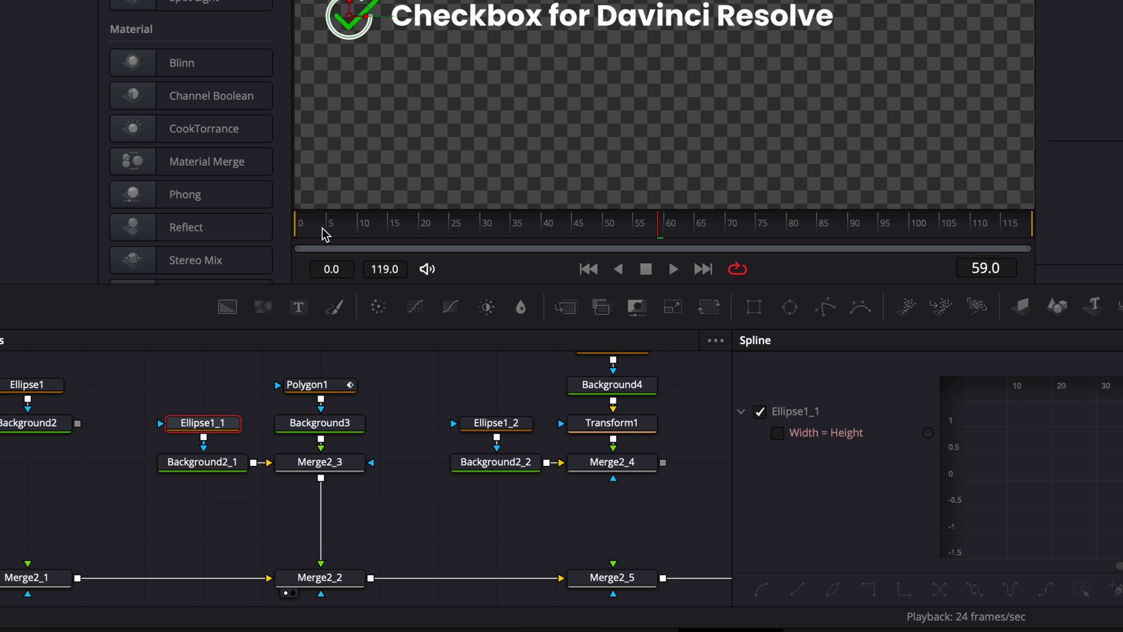
pyautogui.moveTo(323, 229); pyautogui.dragTo(374, 229)
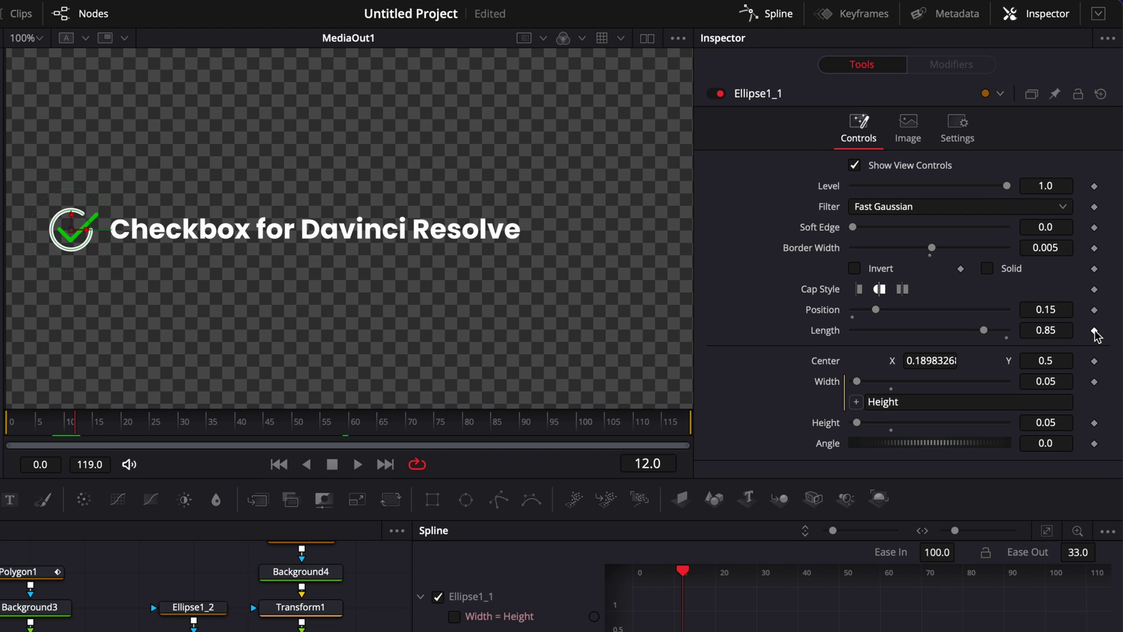
pyautogui.click(1094, 331)
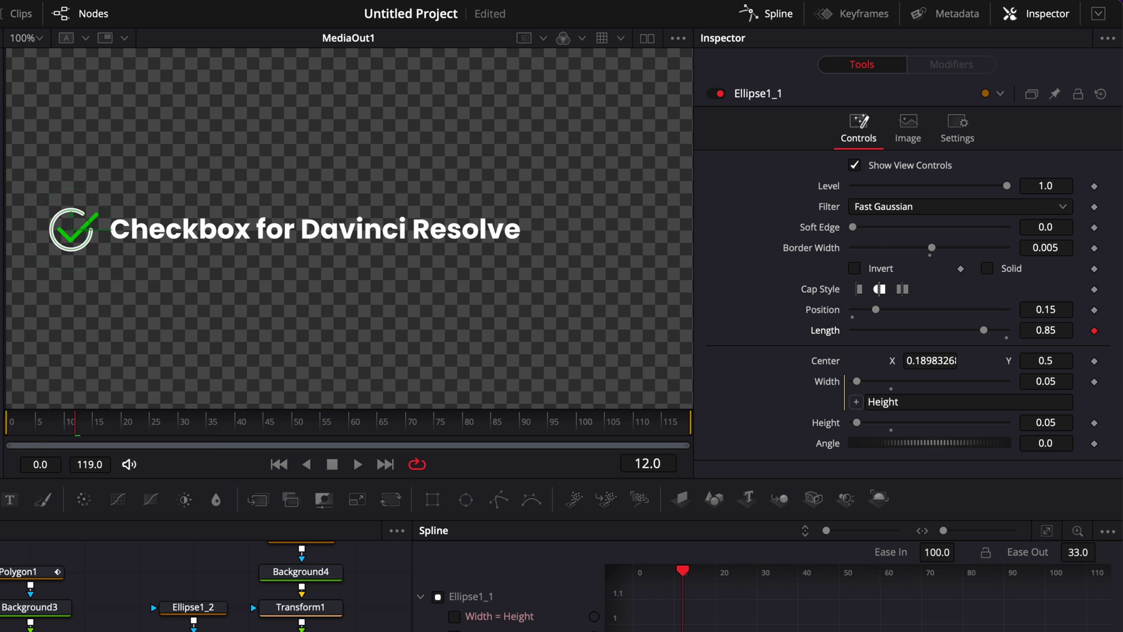
pyautogui.moveTo(29, 434); pyautogui.dragTo(12, 436)
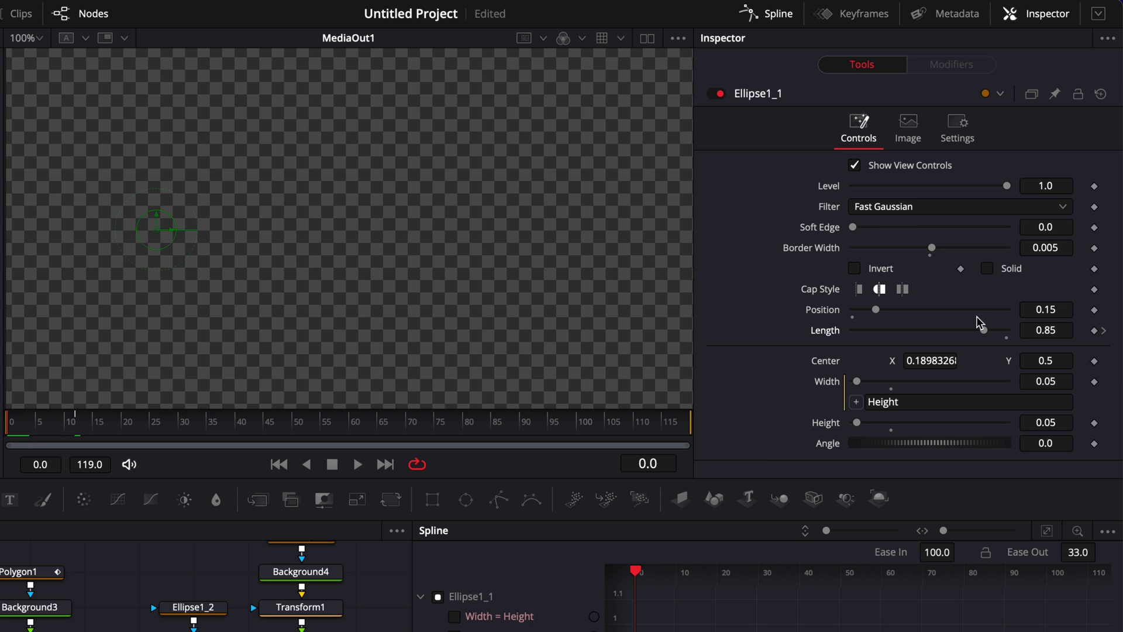
pyautogui.moveTo(985, 331); pyautogui.dragTo(810, 353)
pyautogui.moveTo(15, 435); pyautogui.dragTo(77, 441)
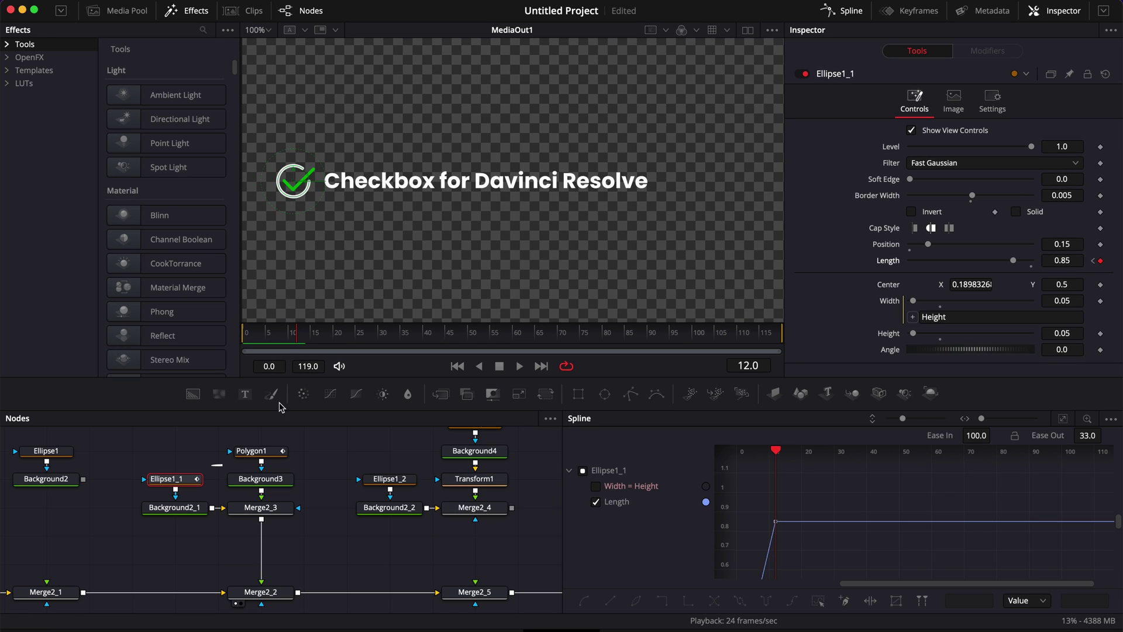
# Keyframe Polygon1's Length at 1.0 on frame 25 and 0.0 on frame 12 so the checkmark draws on after the circle
pyautogui.click(26, 575)
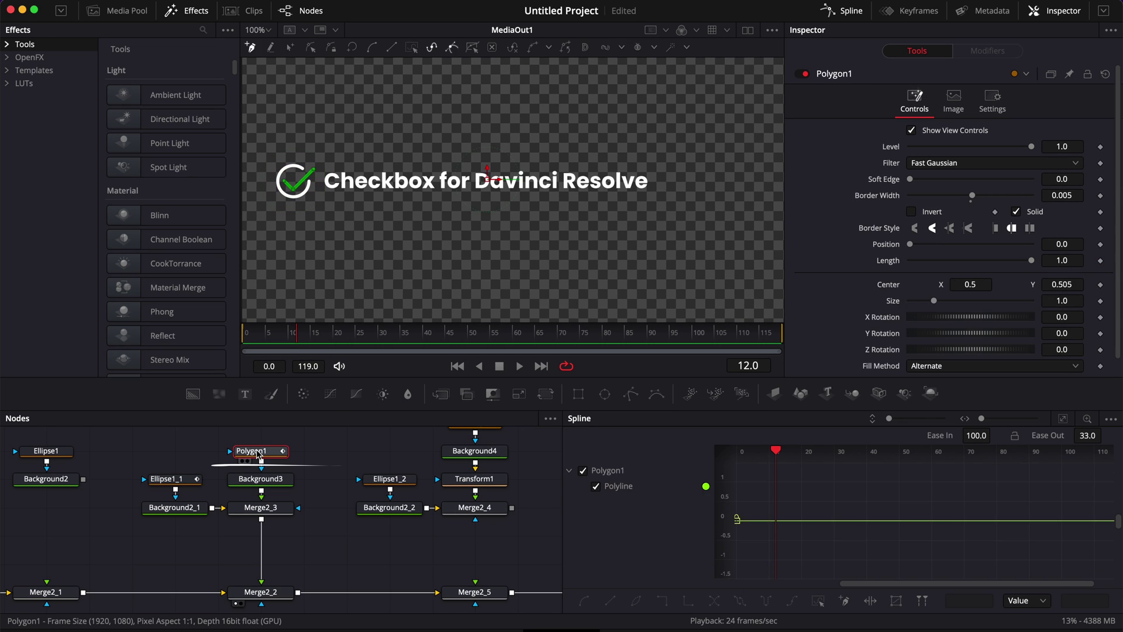
pyautogui.moveTo(300, 339); pyautogui.dragTo(357, 339)
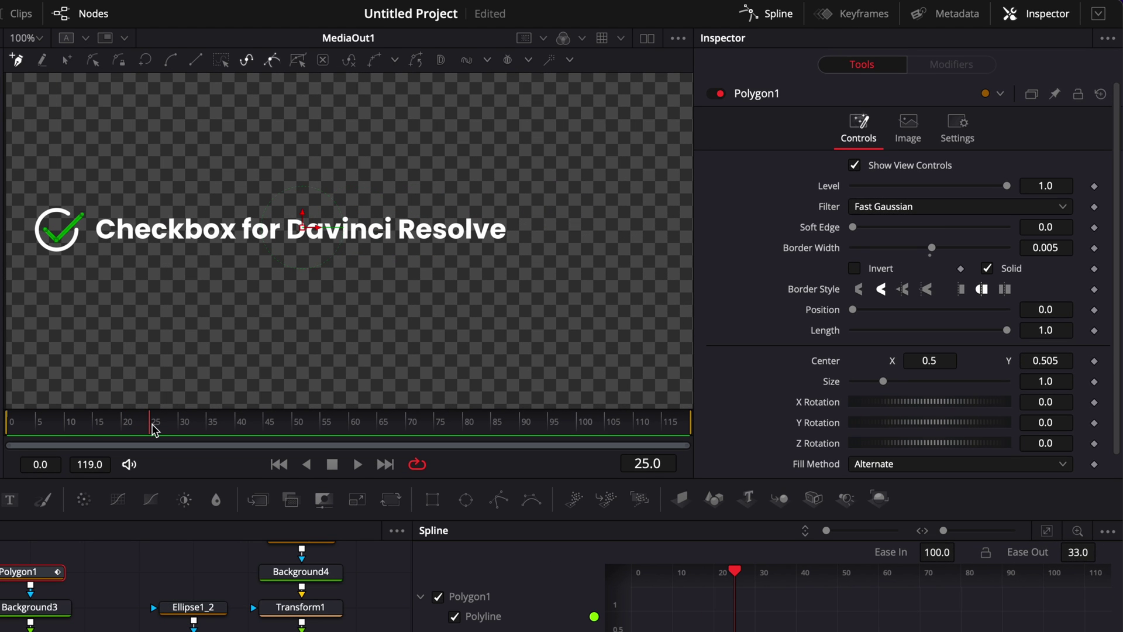
pyautogui.click(1094, 331)
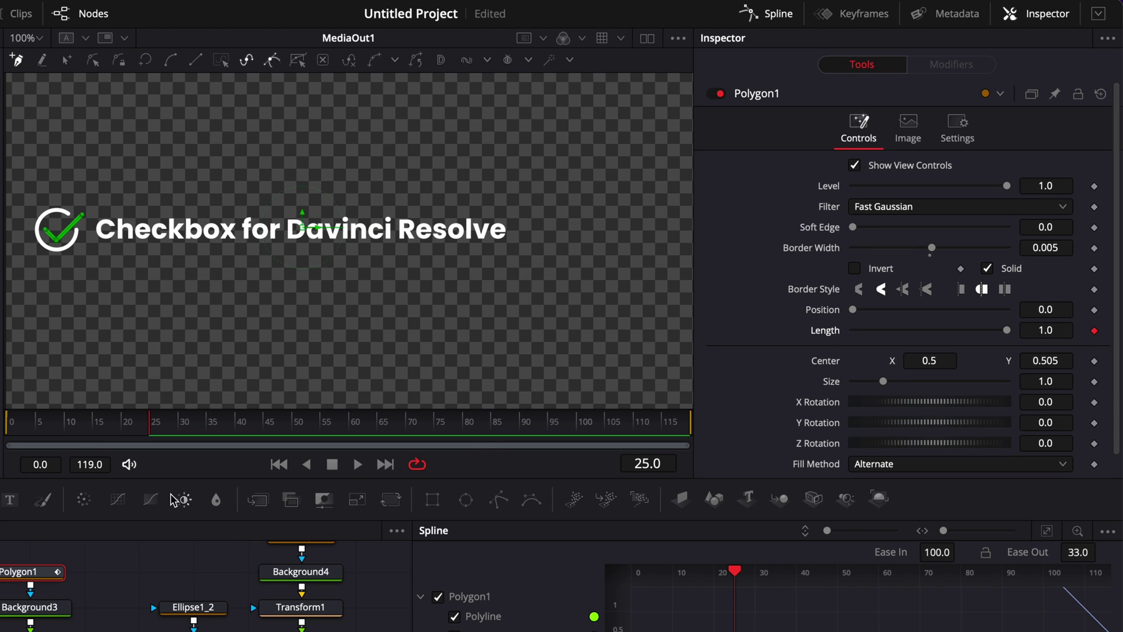
pyautogui.moveTo(89, 427)
pyautogui.mouseDown()
pyautogui.moveTo(69, 427)
pyautogui.moveTo(81, 426)
pyautogui.mouseUp()
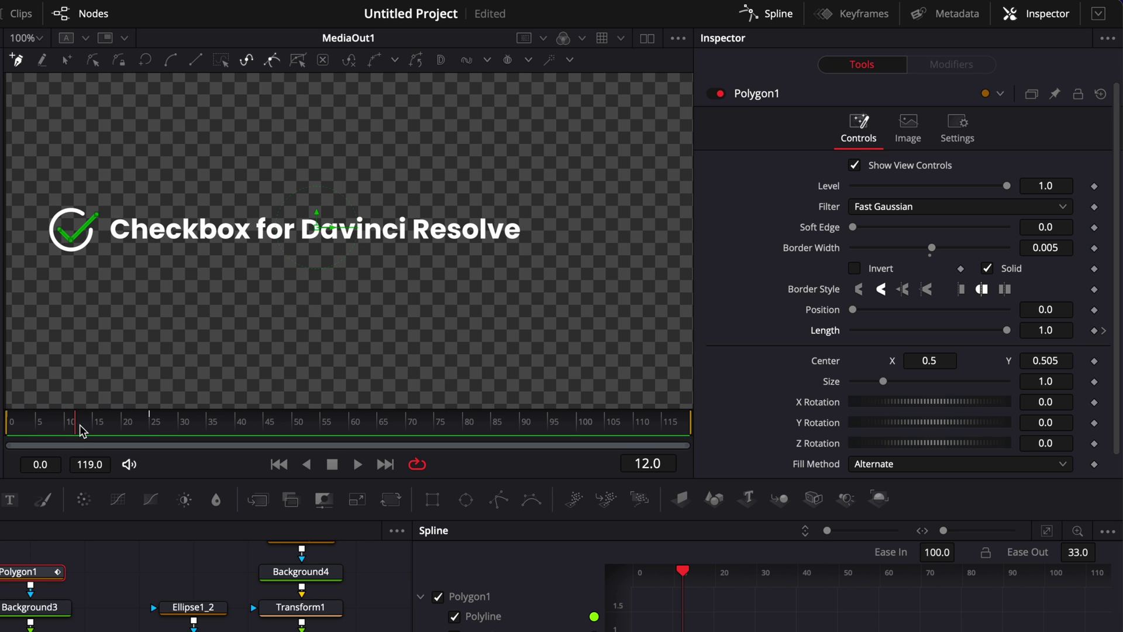
pyautogui.moveTo(1006, 330); pyautogui.dragTo(778, 333)
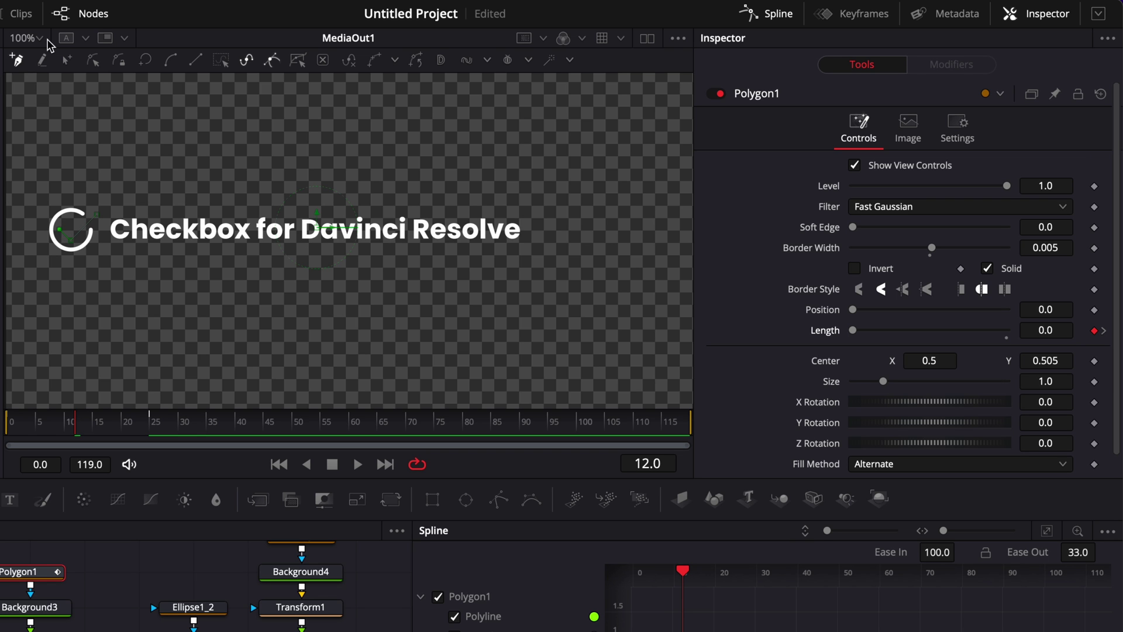
# Try the flat cap on Polygon1's border with the whole checkmark drawn at frame 30, and return it to the rounded cap
pyautogui.click(39, 39)
pyautogui.click(36, 146)
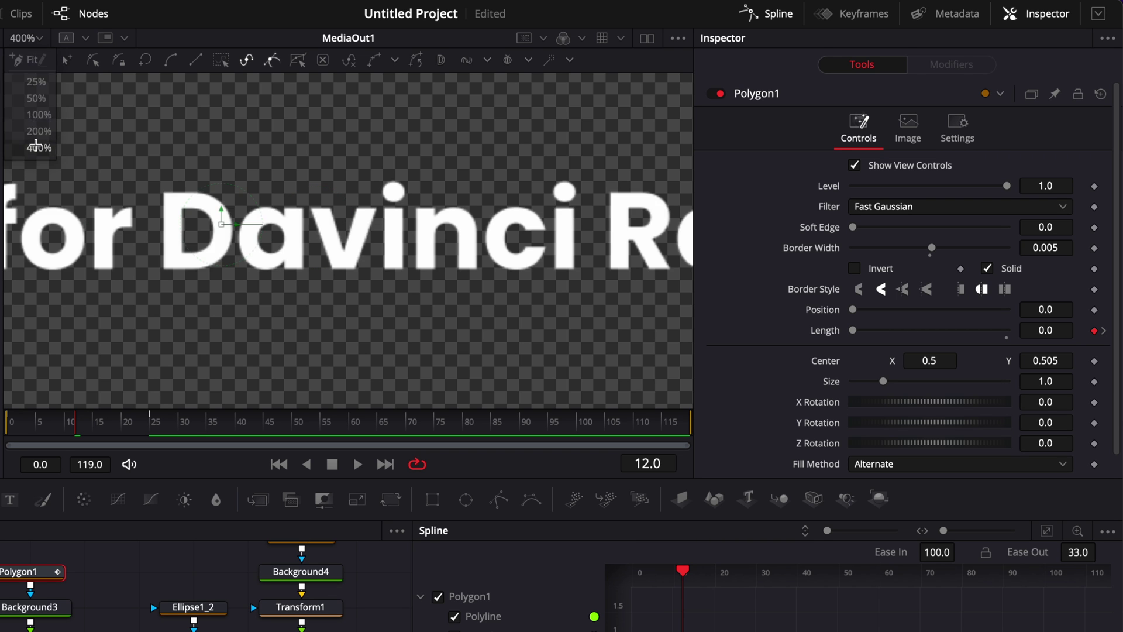
pyautogui.hscroll(-10, 278, 318)
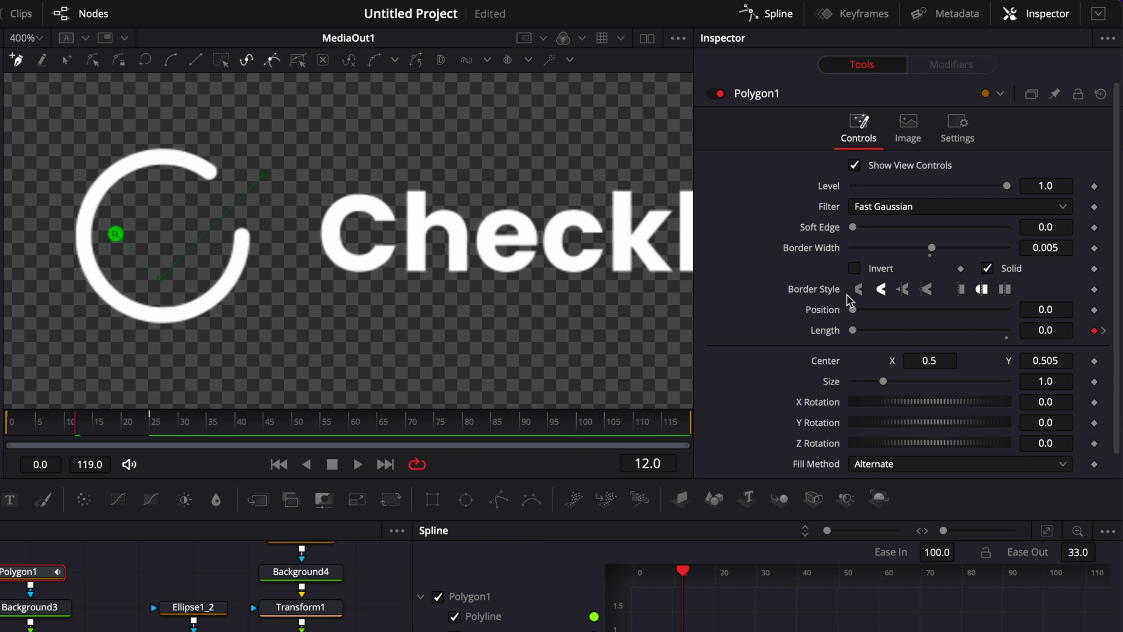
pyautogui.click(982, 289)
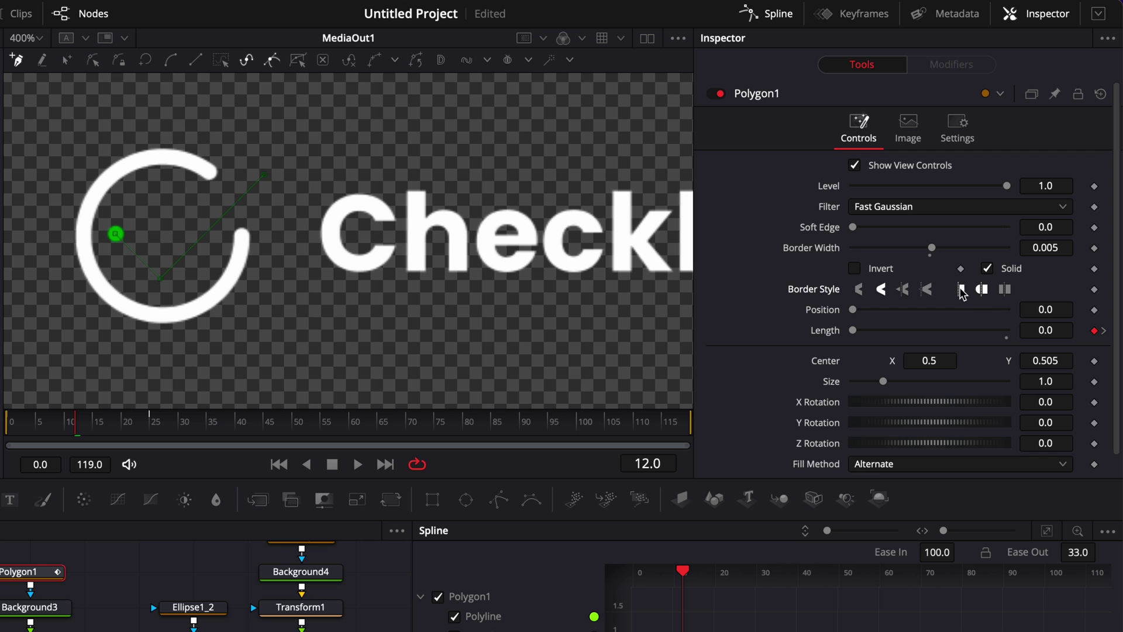
pyautogui.click(962, 291)
pyautogui.click(182, 425)
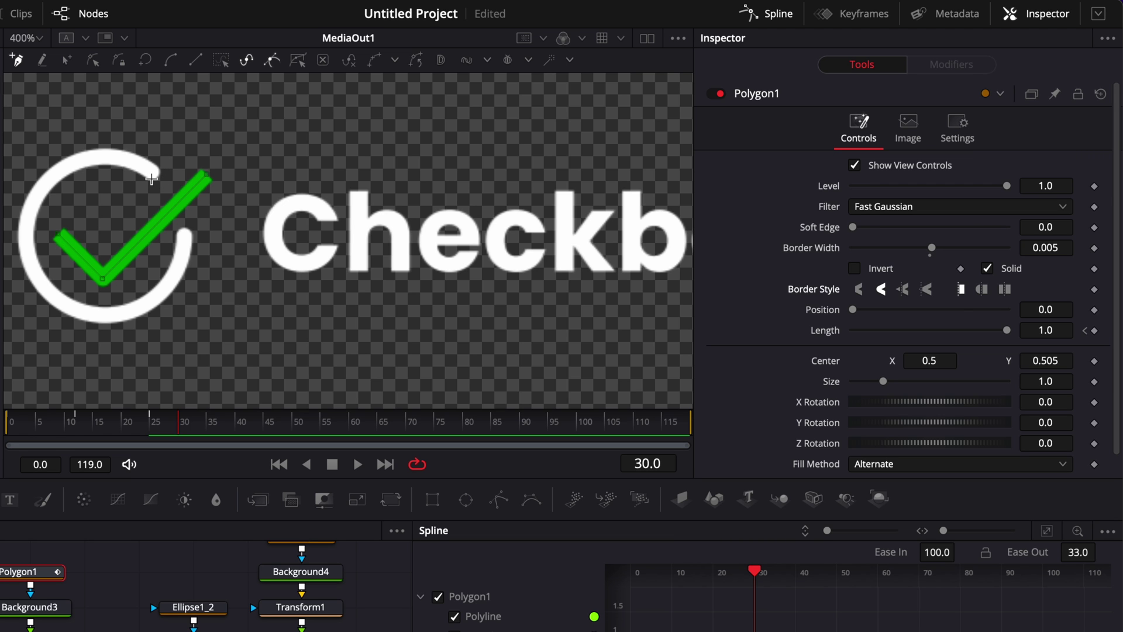
pyautogui.click(984, 293)
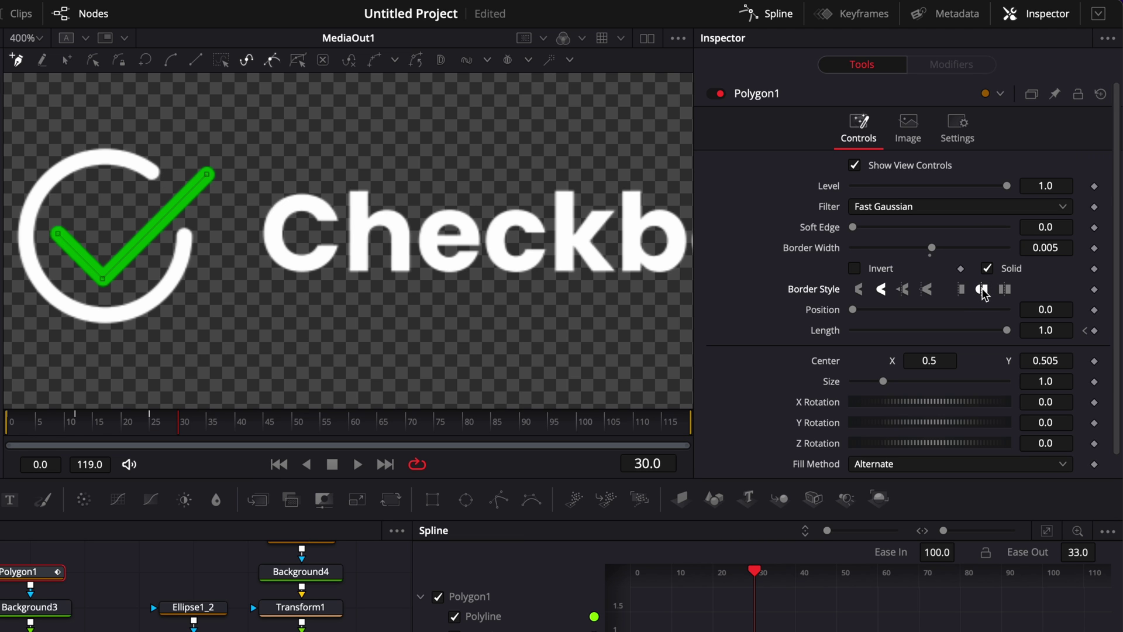
# Keyframe Polygon1's Level at 1.0 on frame 12 and 0.0 on frame 11, and play back the checkmark animation
pyautogui.moveTo(72, 425); pyautogui.dragTo(79, 431)
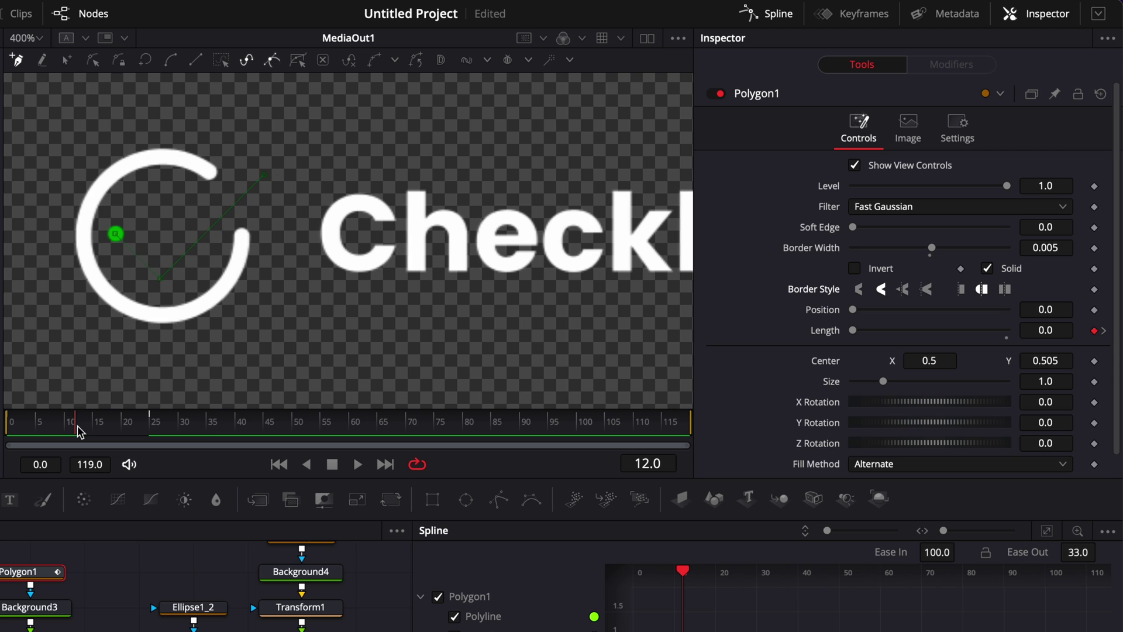
pyautogui.click(1094, 186)
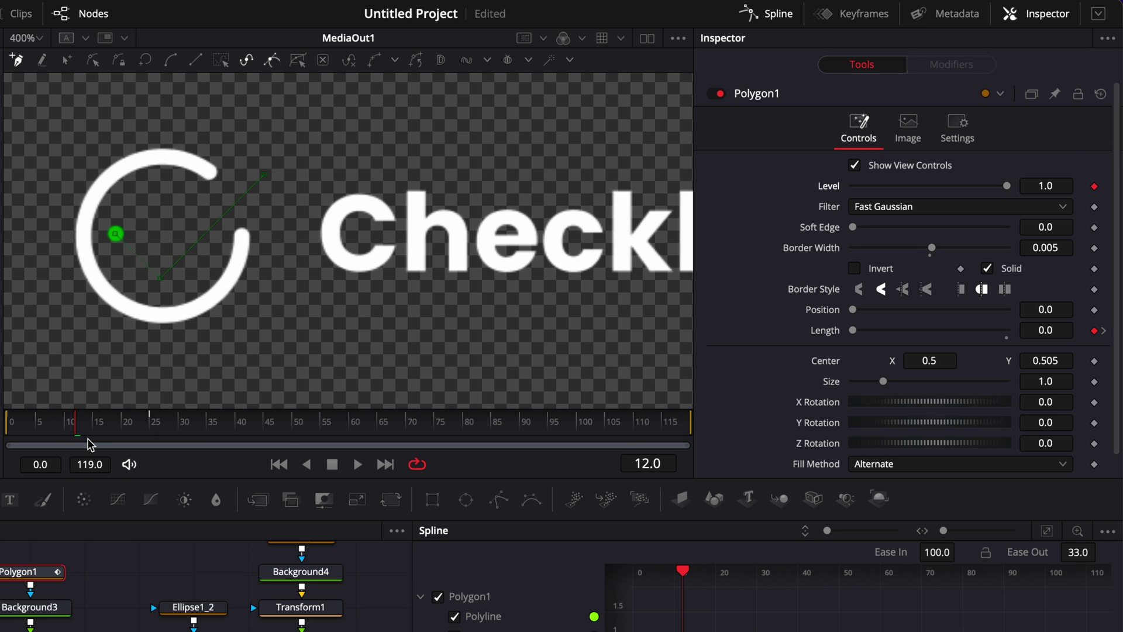
pyautogui.press('Left')
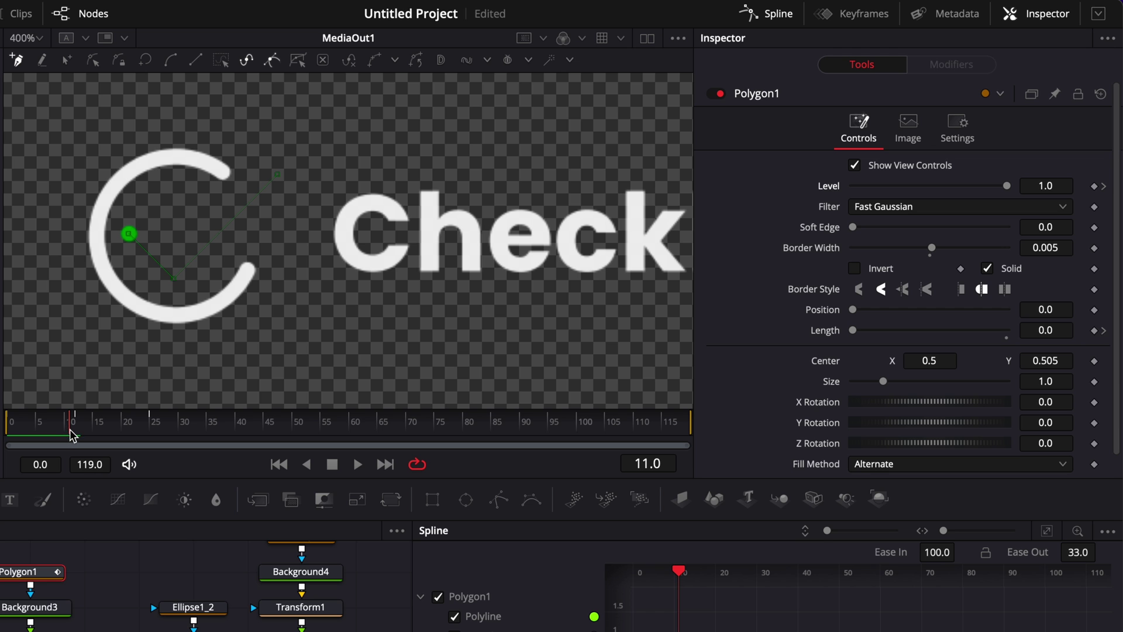
pyautogui.moveTo(1006, 186); pyautogui.dragTo(770, 191)
pyautogui.press('space')
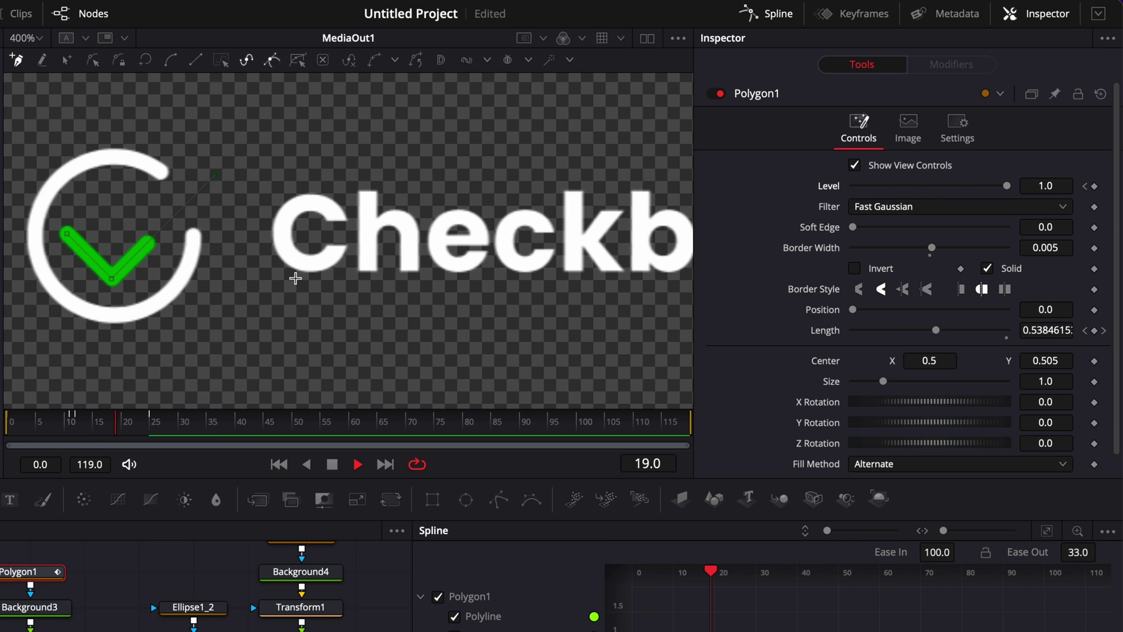
pyautogui.press('space')
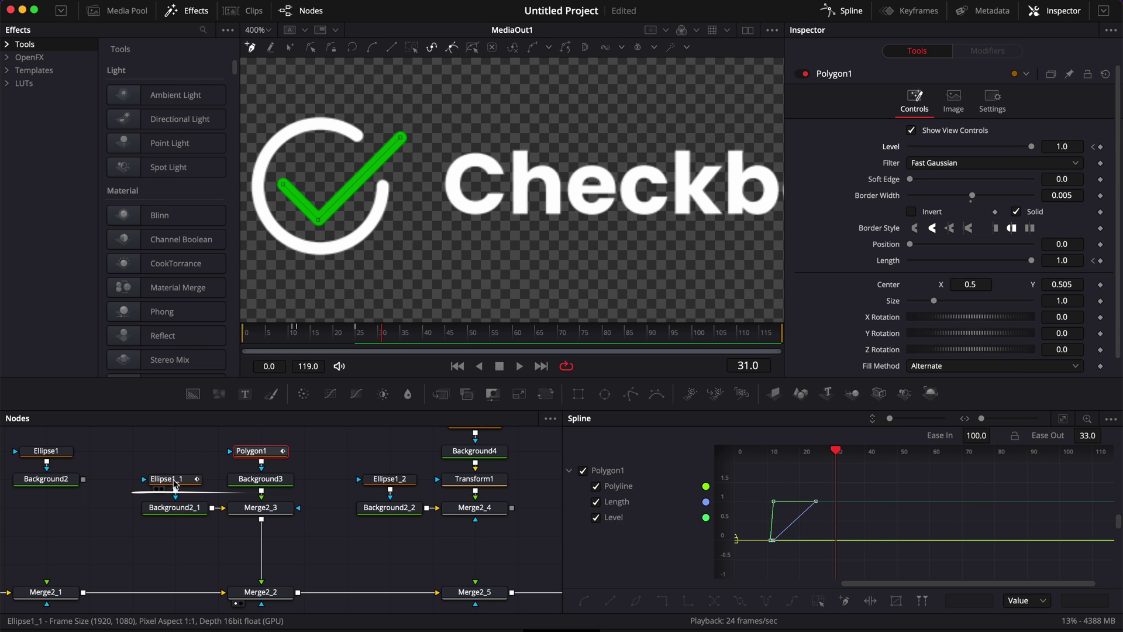
# Show the curves of Ellipse1_1 and Polygon1 together in the Spline editor, fitted to view, with Polygon1's Level curve hidden
pyautogui.click(174, 480)
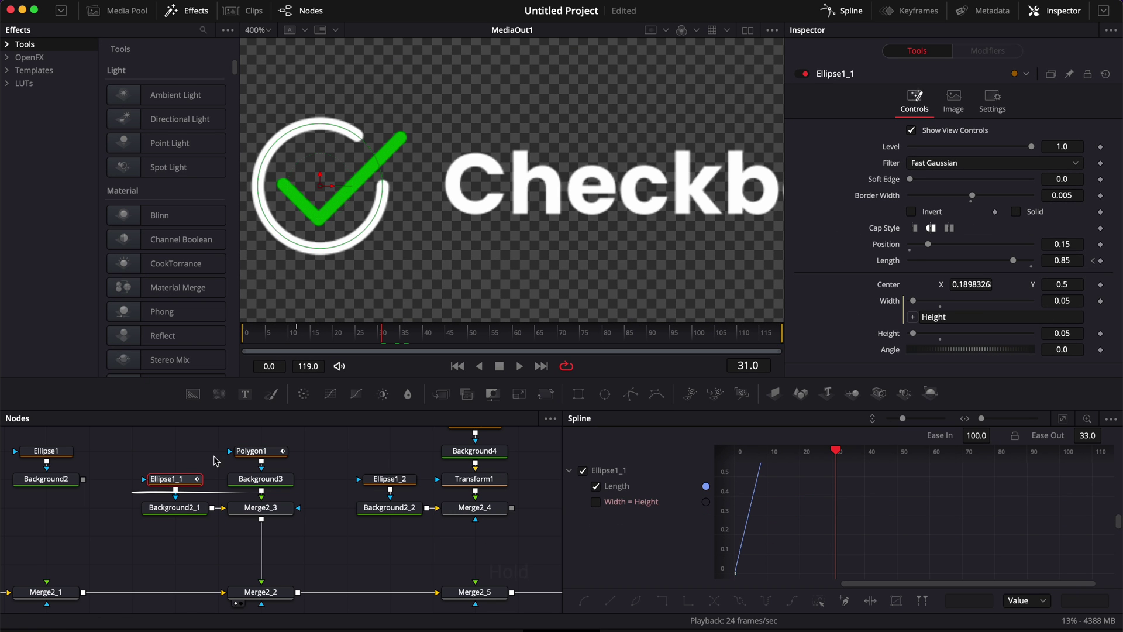
pyautogui.keyDown('super'); pyautogui.click(252, 452); pyautogui.keyUp('super')
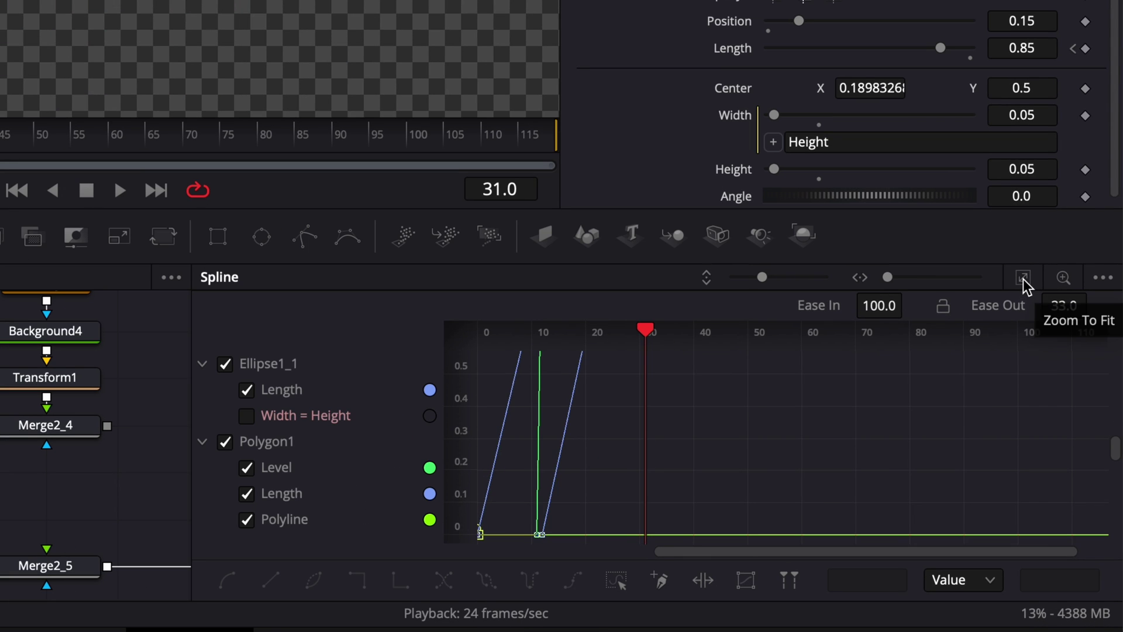
pyautogui.click(1023, 277)
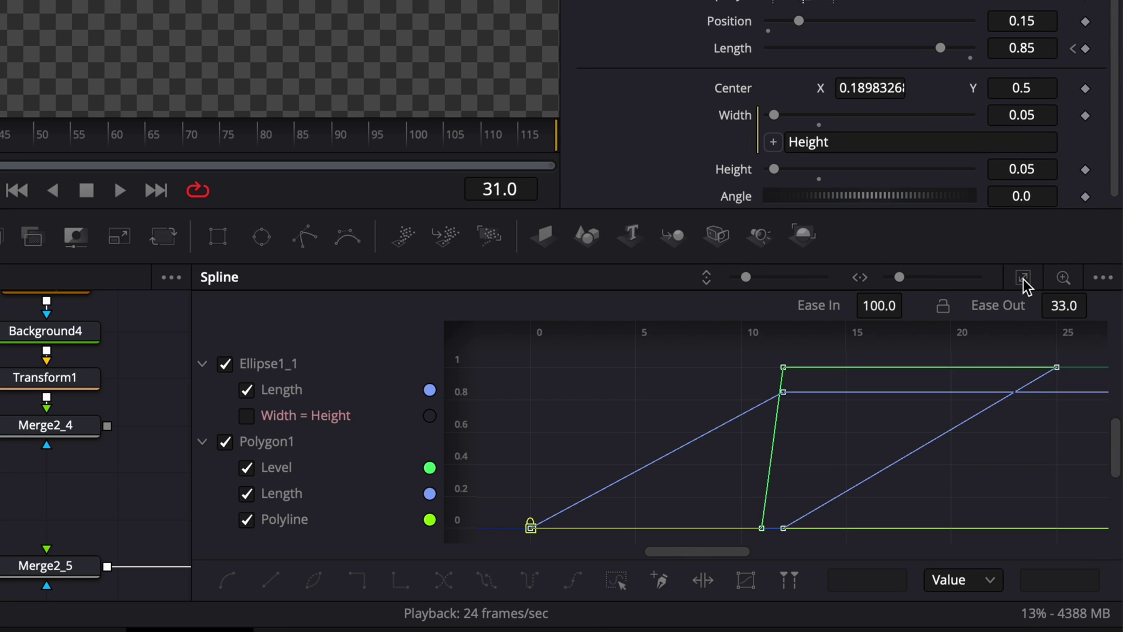
pyautogui.click(247, 468)
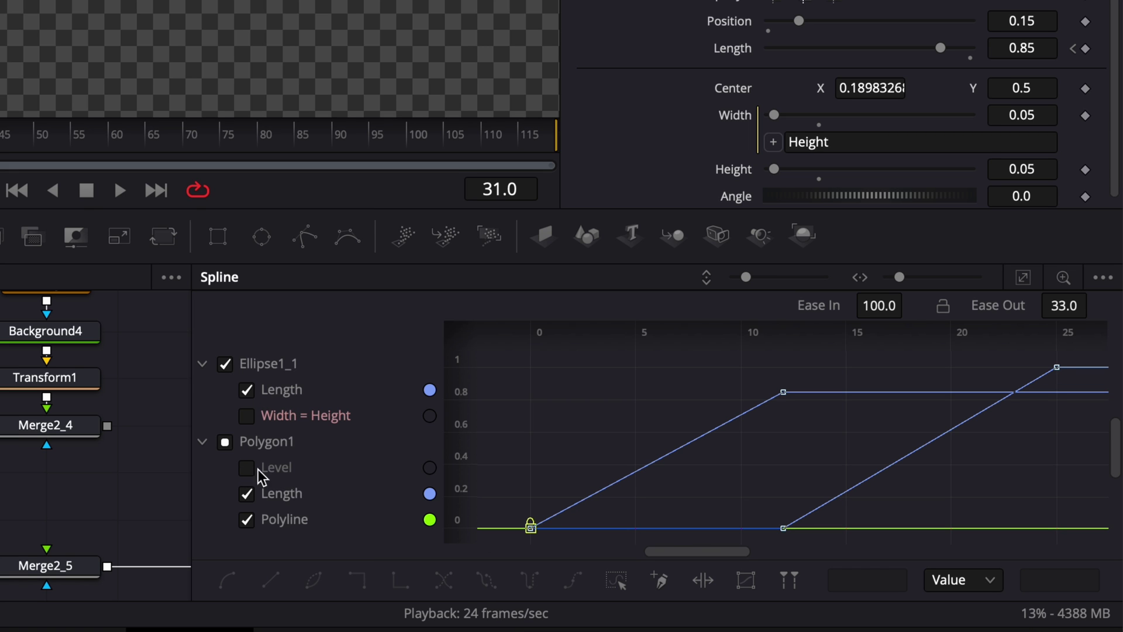
# Smooth the Length keyframes of Ellipse1_1 and Polygon1, set their Ease In to 100, and play back the animation
pyautogui.moveTo(511, 541); pyautogui.dragTo(1107, 337)
pyautogui.press('s')
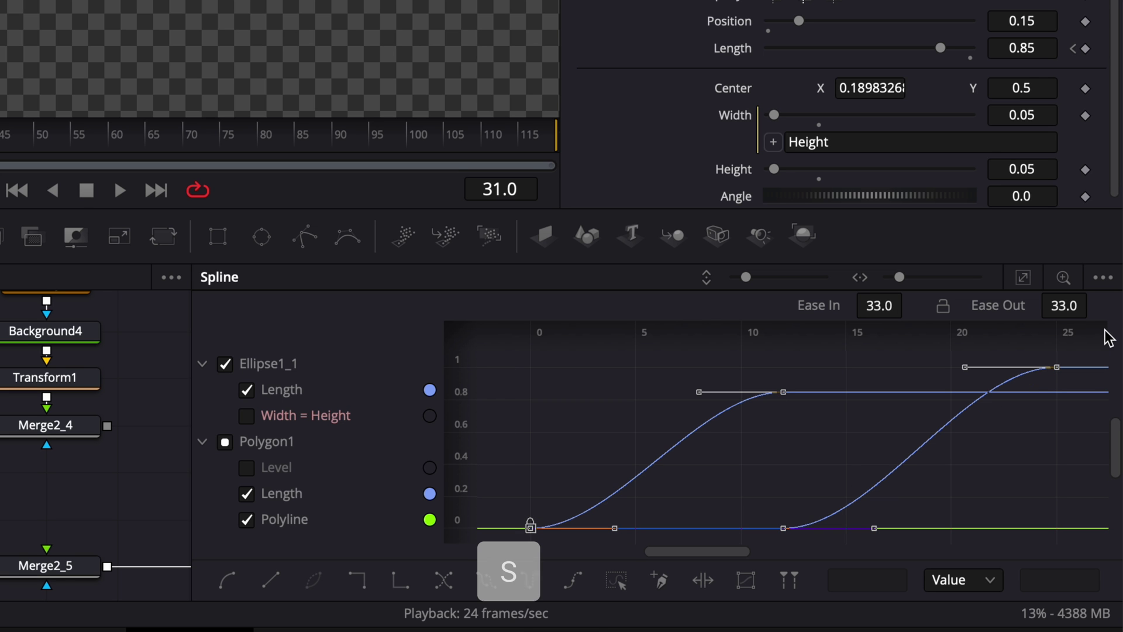
pyautogui.moveTo(878, 306); pyautogui.dragTo(936, 303)
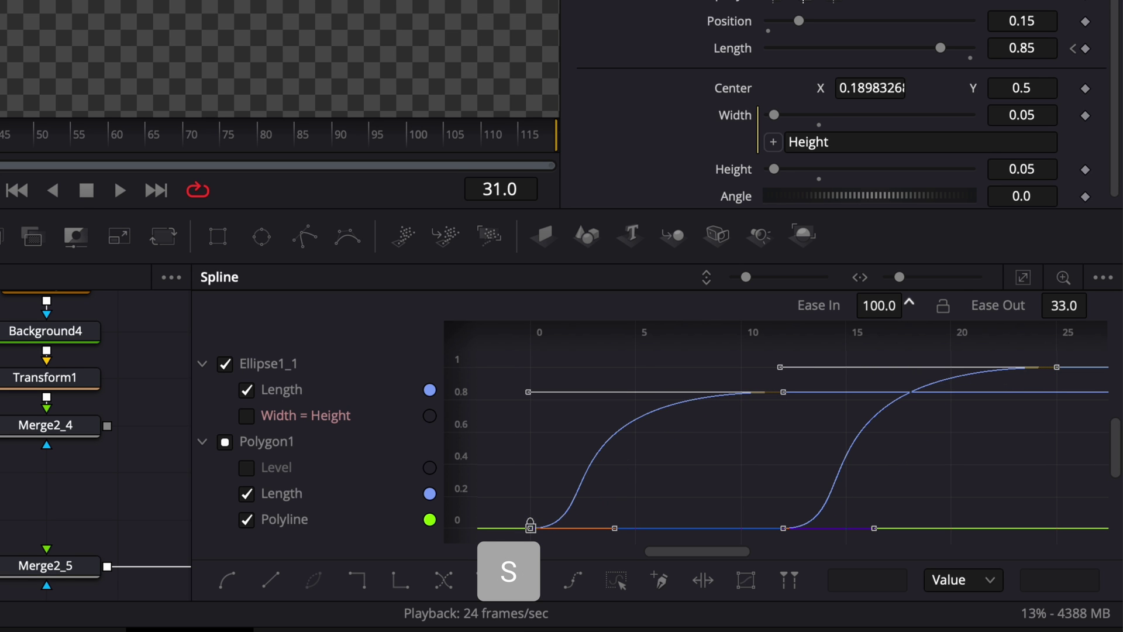
pyautogui.press('space')
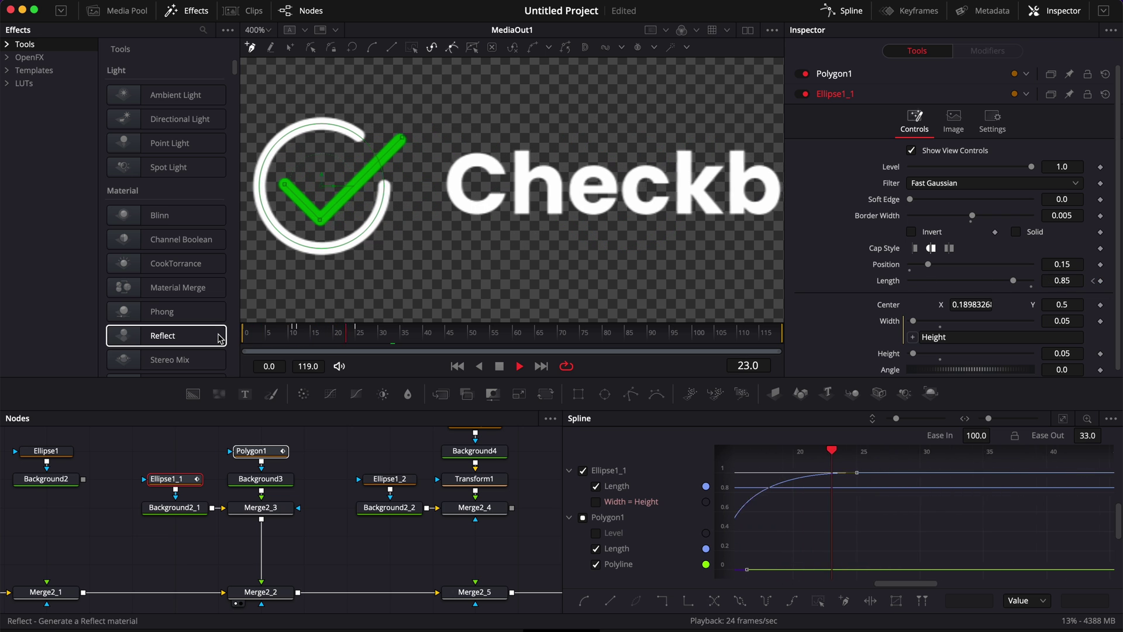
pyautogui.press('space')
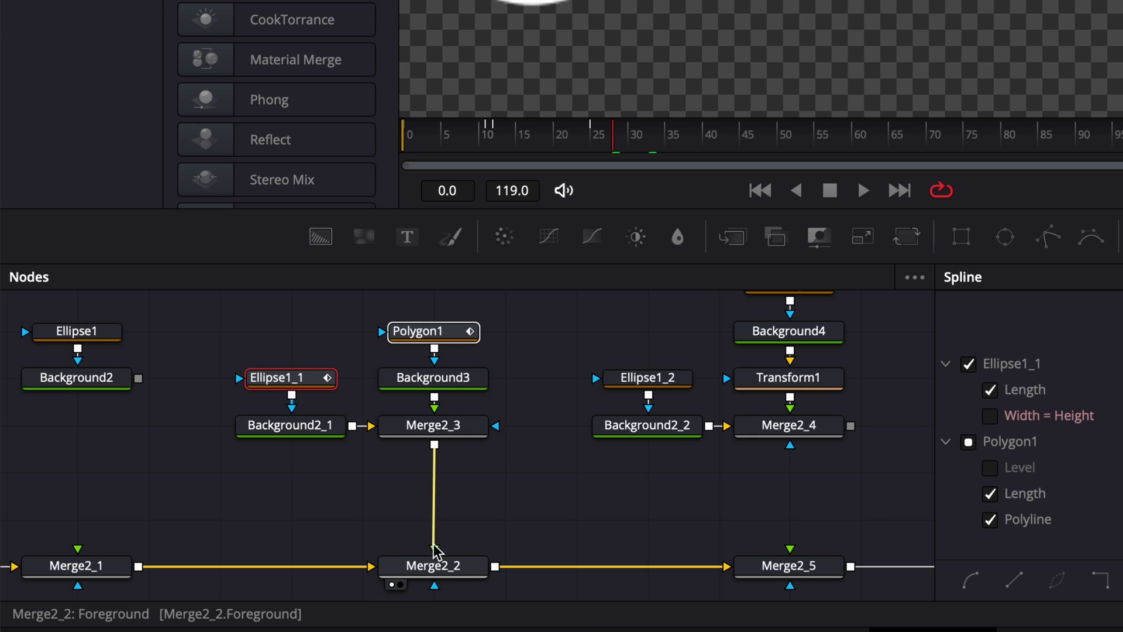
# Disconnect Merge2_3 from Merge2_2 and connect Merge2_4 to the foreground of Merge2_5 to display the red cross
pyautogui.moveTo(434, 550); pyautogui.dragTo(499, 481)
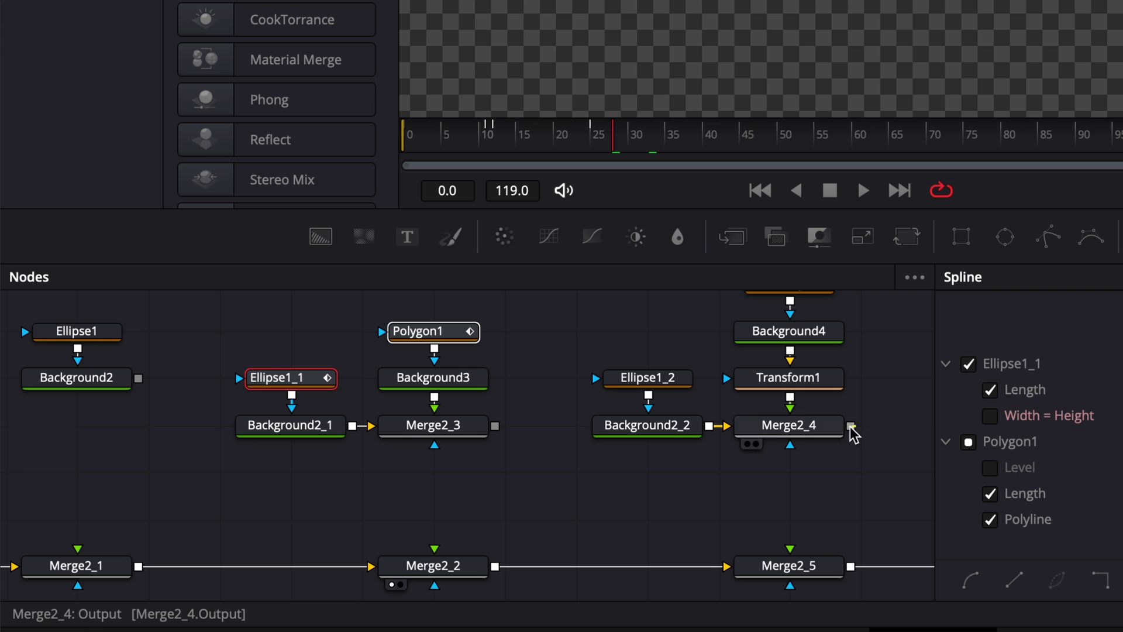
pyautogui.moveTo(851, 432); pyautogui.dragTo(789, 553)
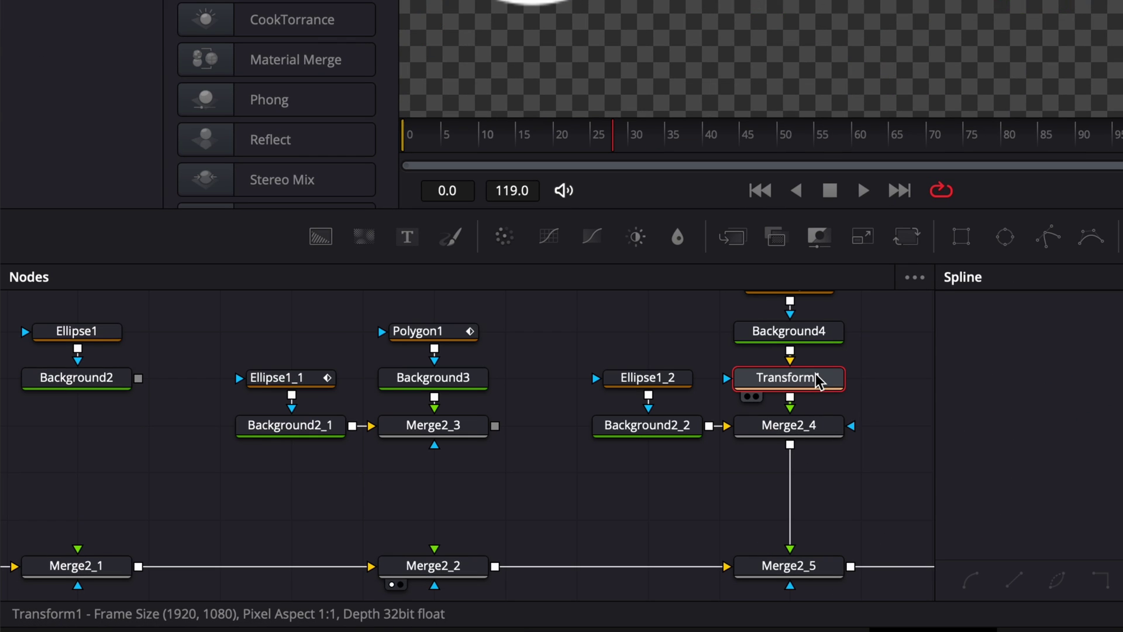
pyautogui.moveTo(491, 478)
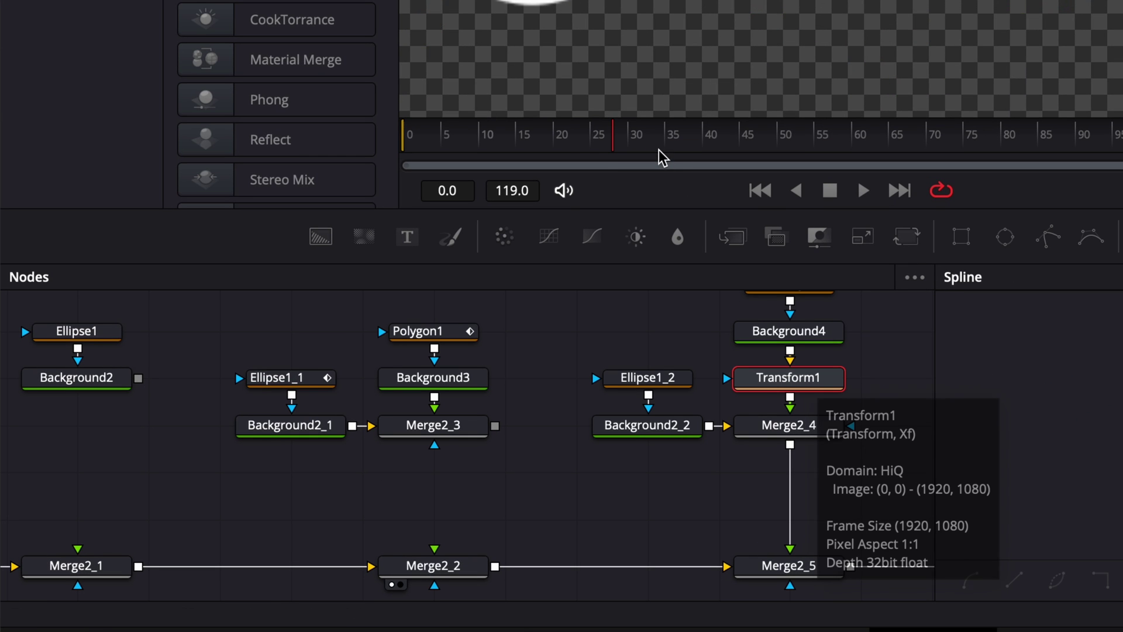
# Keyframe Transform1's Size at 0.736 on frame 25 and 0.0 on frame 12 so the cross scales up
pyautogui.moveTo(602, 146)
pyautogui.mouseDown()
pyautogui.moveTo(573, 142)
pyautogui.moveTo(604, 145)
pyautogui.moveTo(592, 146)
pyautogui.mouseUp()
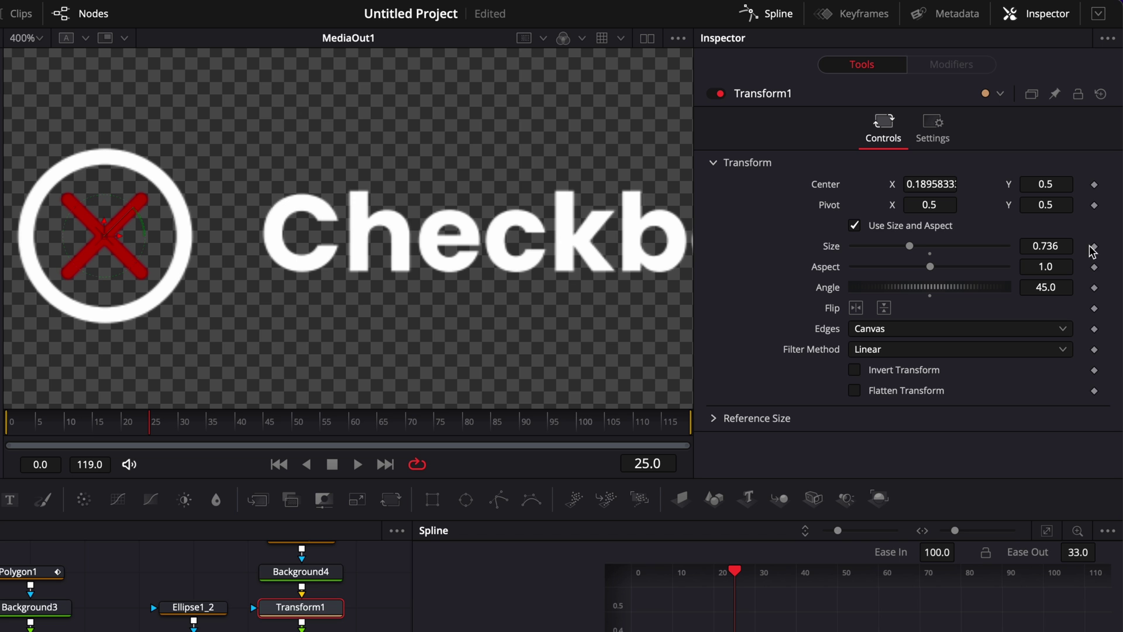
pyautogui.click(1094, 247)
pyautogui.click(79, 422)
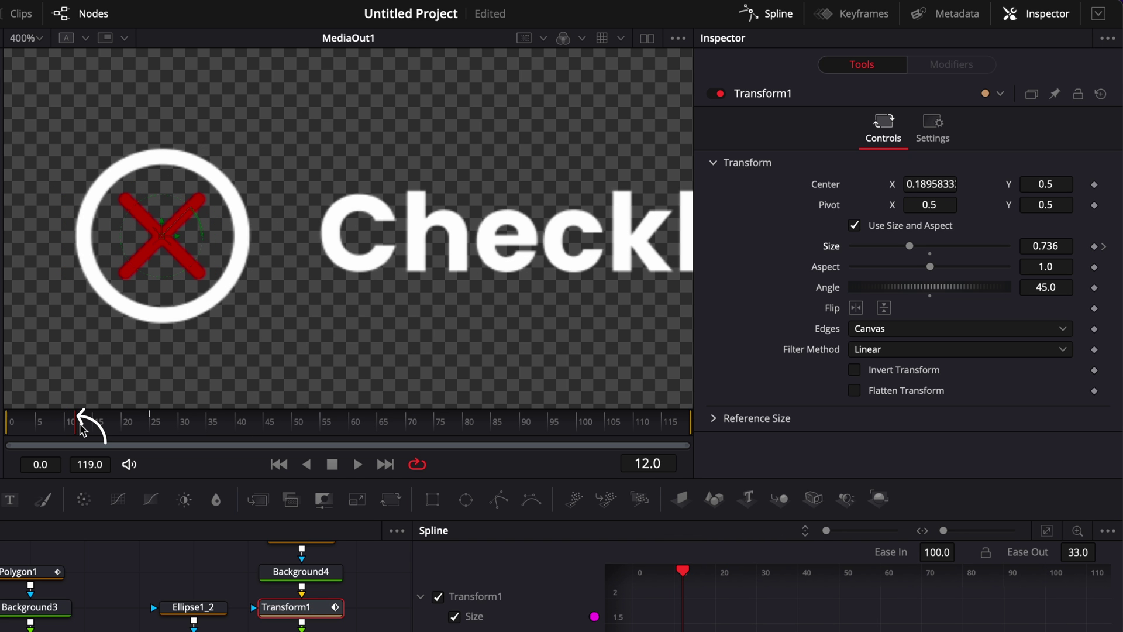
pyautogui.moveTo(911, 250); pyautogui.dragTo(797, 258)
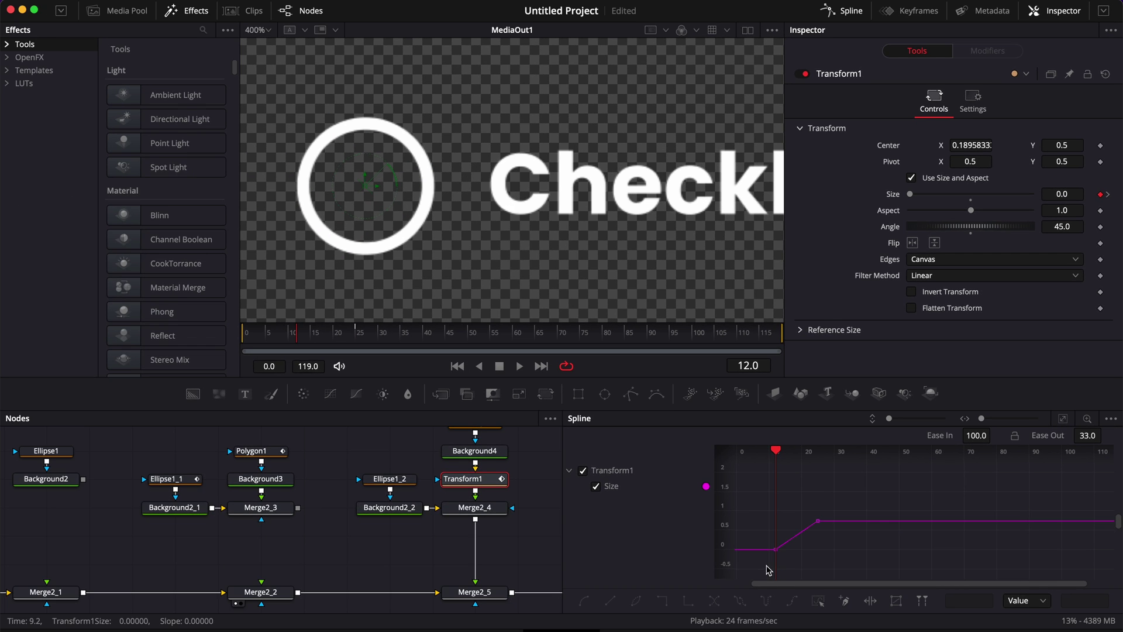
# Smooth both Size keyframes of Transform1, set Ease In to 100, and play back the cross animation
pyautogui.moveTo(767, 567); pyautogui.dragTo(835, 503)
pyautogui.press('s')
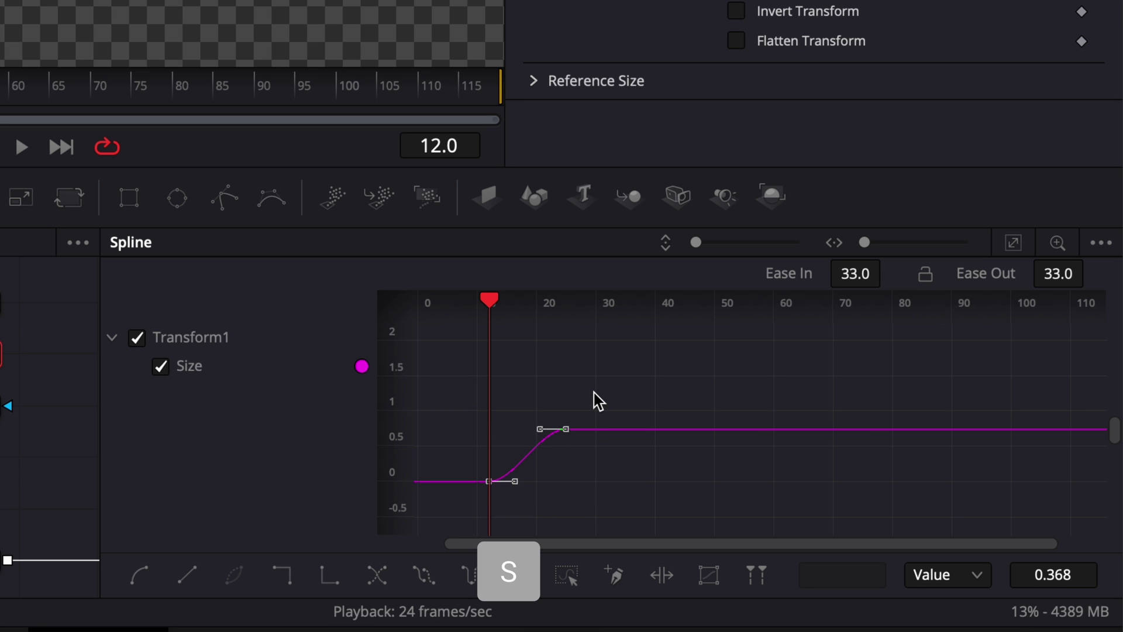
pyautogui.moveTo(861, 275)
pyautogui.mouseDown()
pyautogui.moveTo(888, 271)
pyautogui.moveTo(860, 283)
pyautogui.mouseUp()
pyautogui.press('space')
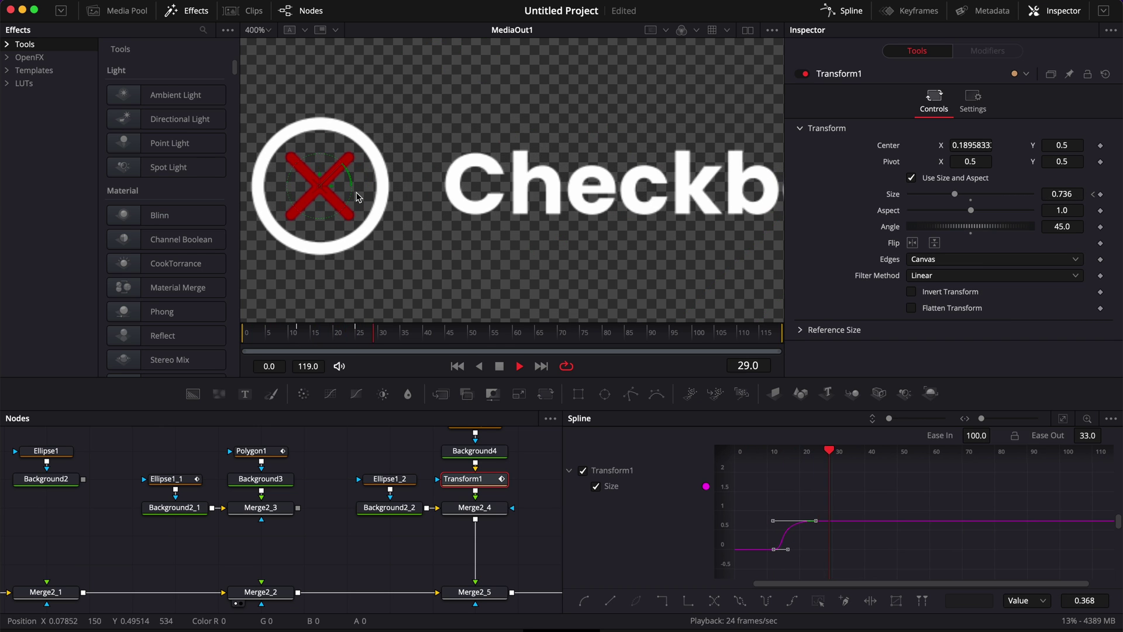
pyautogui.press('space')
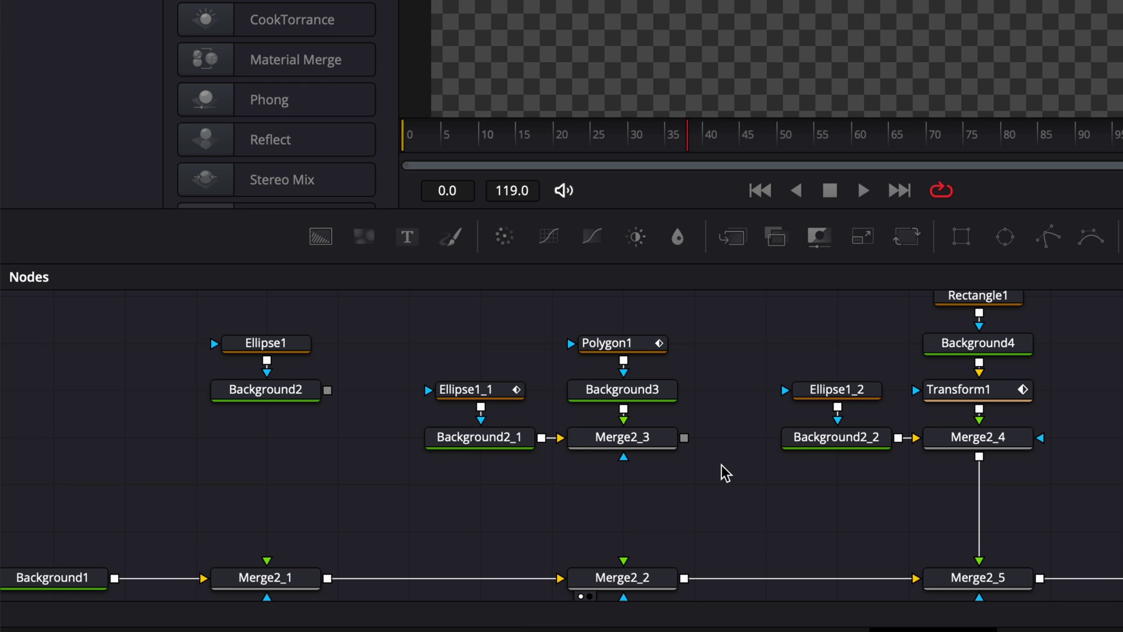
# Connect Merge2_3 to the foreground of Merge2_2 and Background2 to the foreground of Merge2_1
pyautogui.moveTo(684, 438); pyautogui.dragTo(624, 561)
pyautogui.moveTo(328, 390); pyautogui.dragTo(266, 565)
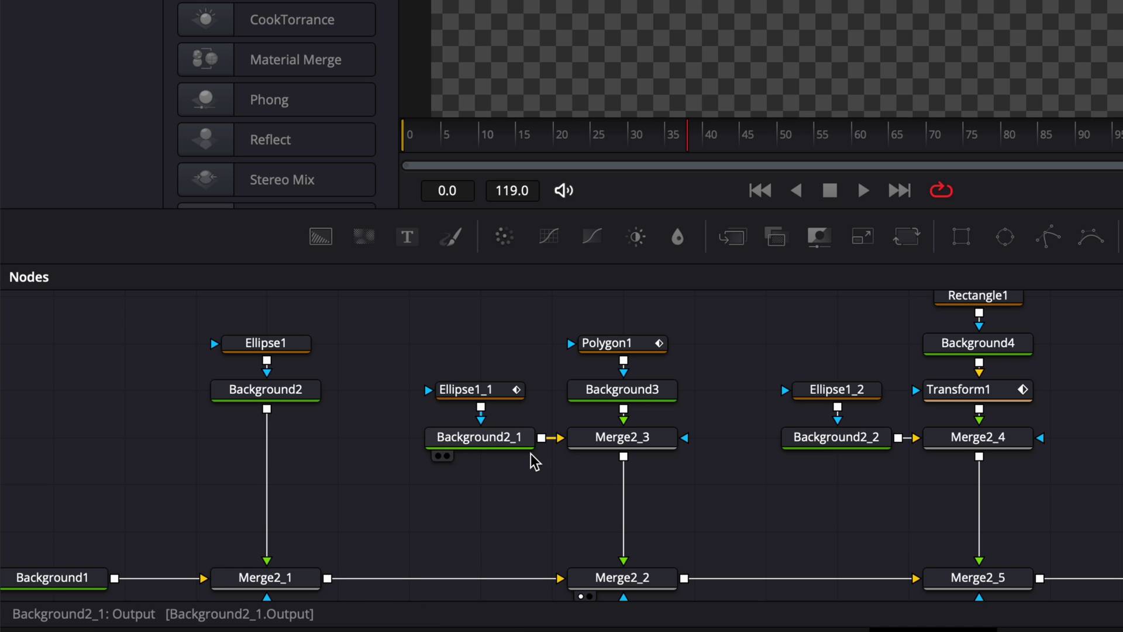
# Add a Custom Tool (CT) node directly after Merge2_5
pyautogui.click(994, 577)
pyautogui.scroll(-1, 974, 579)
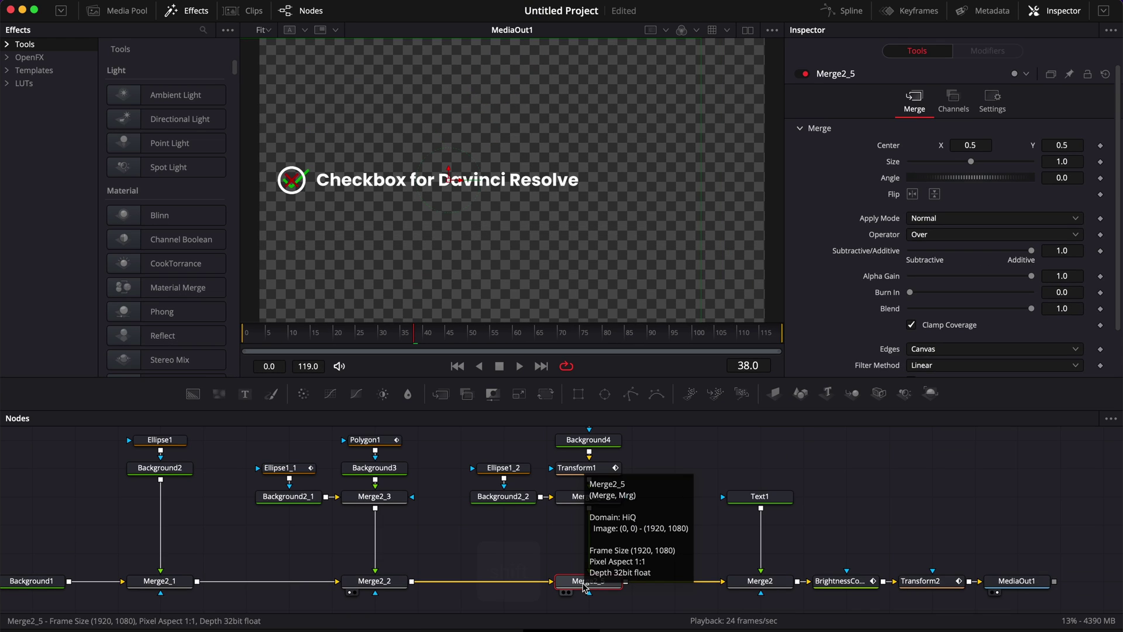
pyautogui.hotkey('shift', 'space')
pyautogui.write('tran')
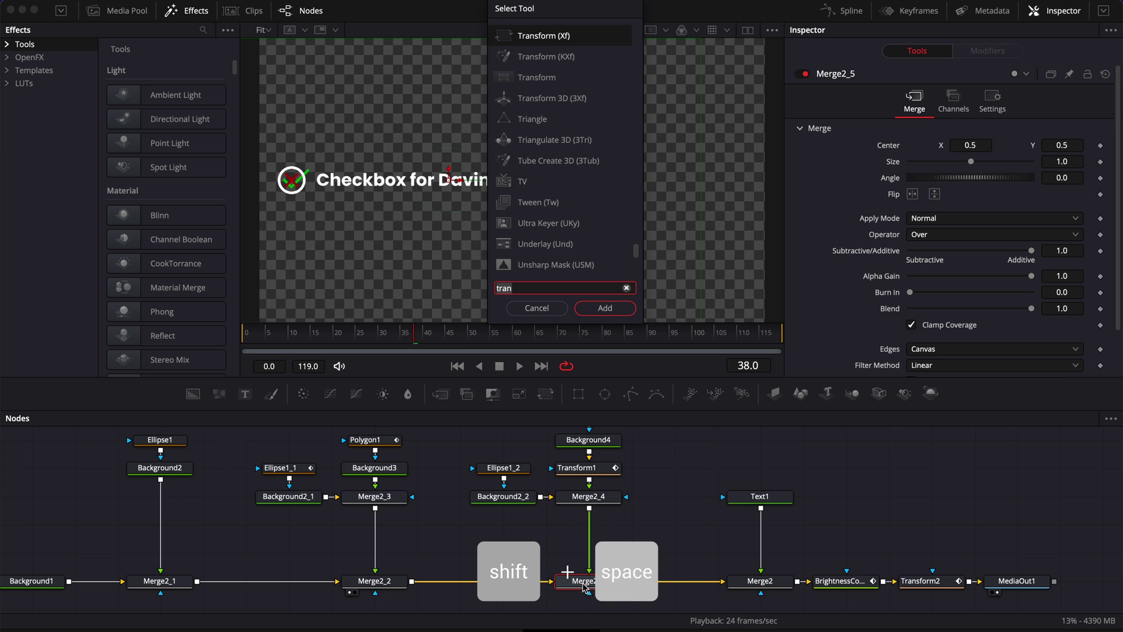
pyautogui.press('BackSpace')
pyautogui.press('BackSpace')
pyautogui.press('BackSpace')
pyautogui.press('BackSpace')
pyautogui.write('cus')
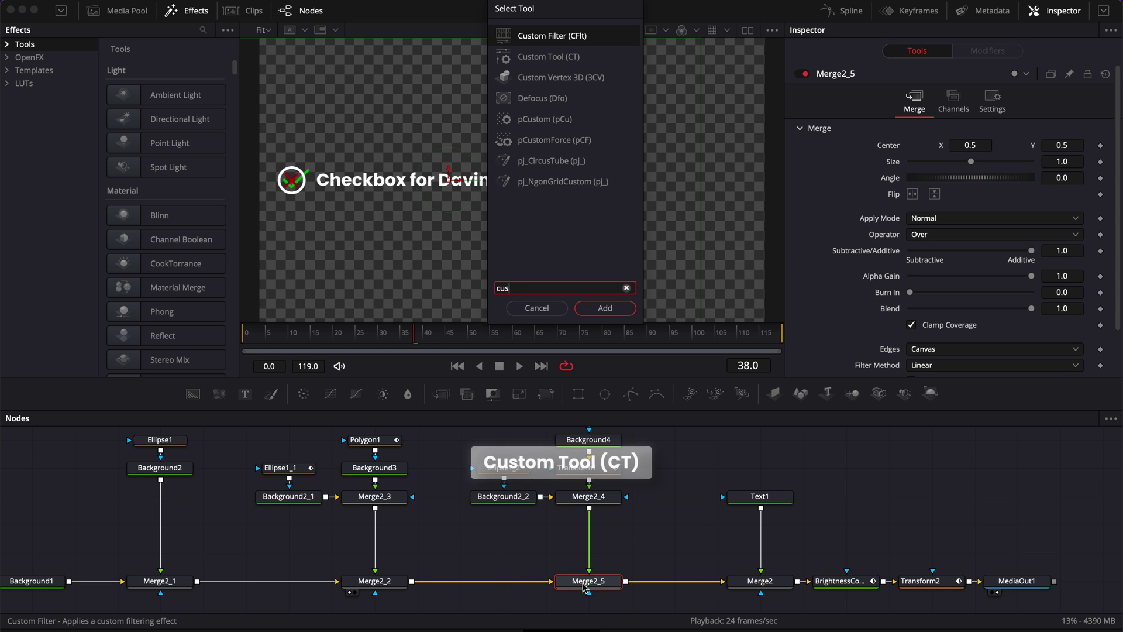
pyautogui.press('Down')
pyautogui.press('Return')
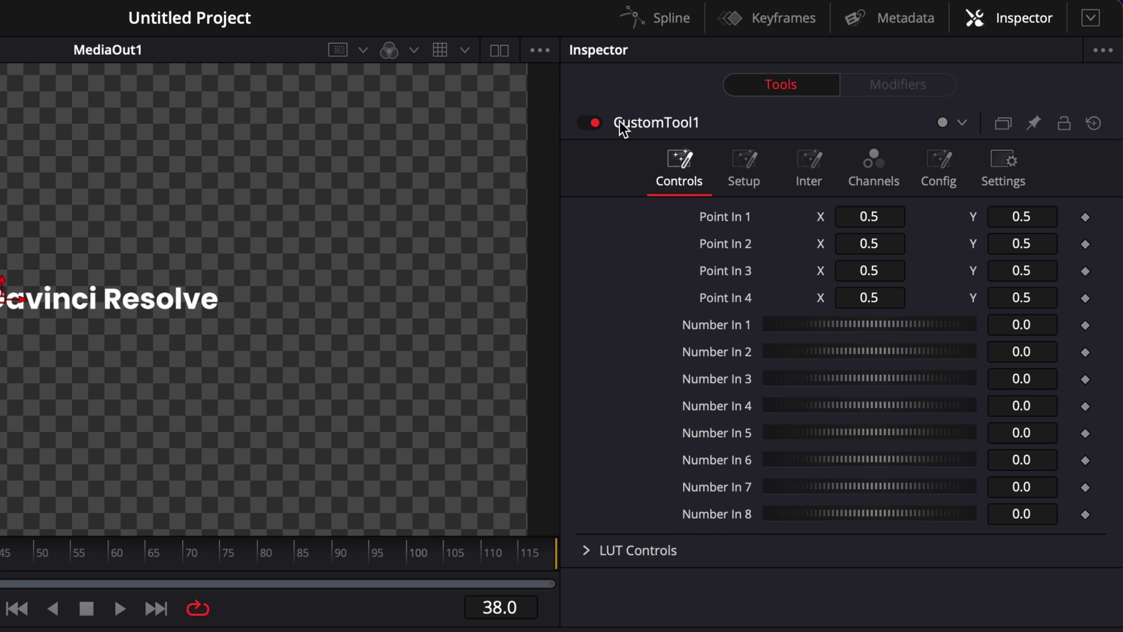
# Create a Number control named Checkbox on CustomTool1's Controls page, using MultiButtonControl as its input type
pyautogui.rightClick(623, 129)
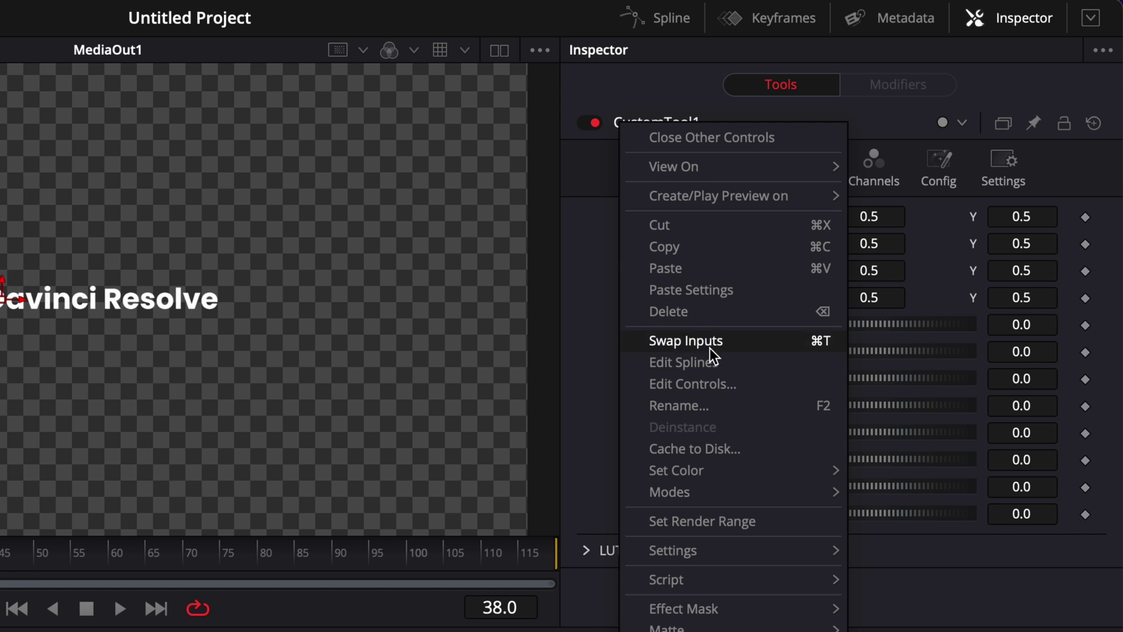
pyautogui.click(717, 385)
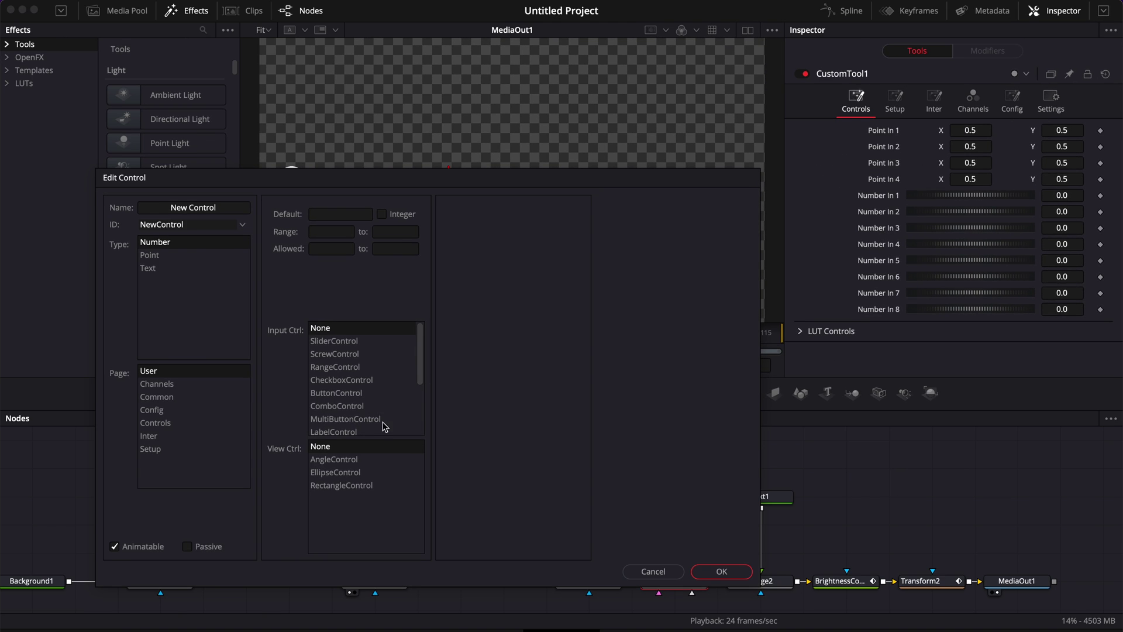
pyautogui.click(160, 71)
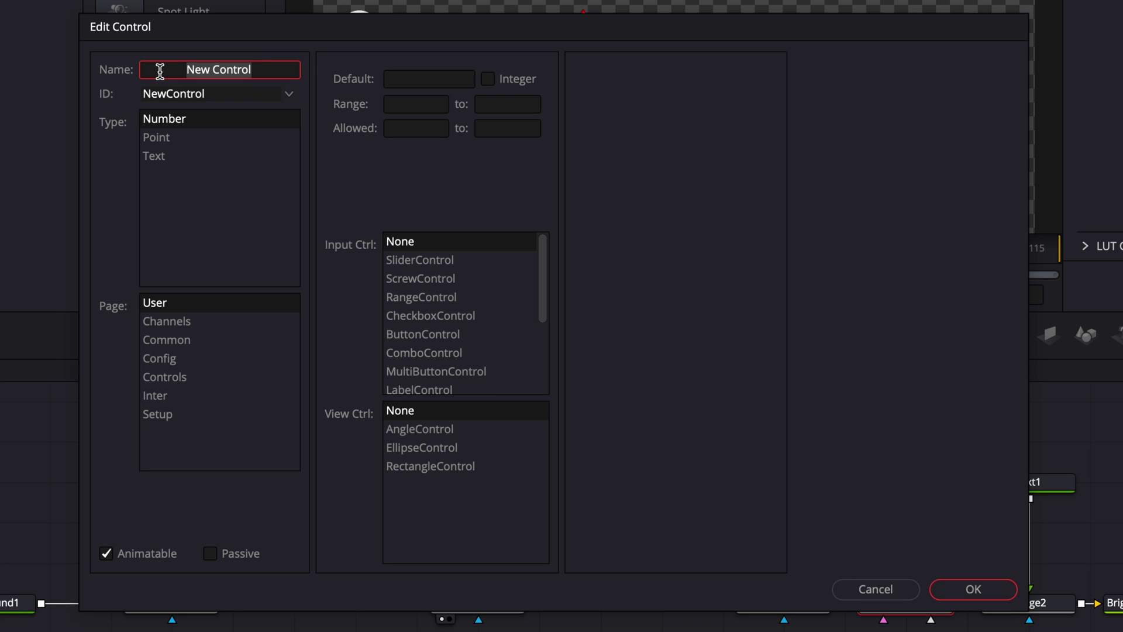
pyautogui.write('Checkbox')
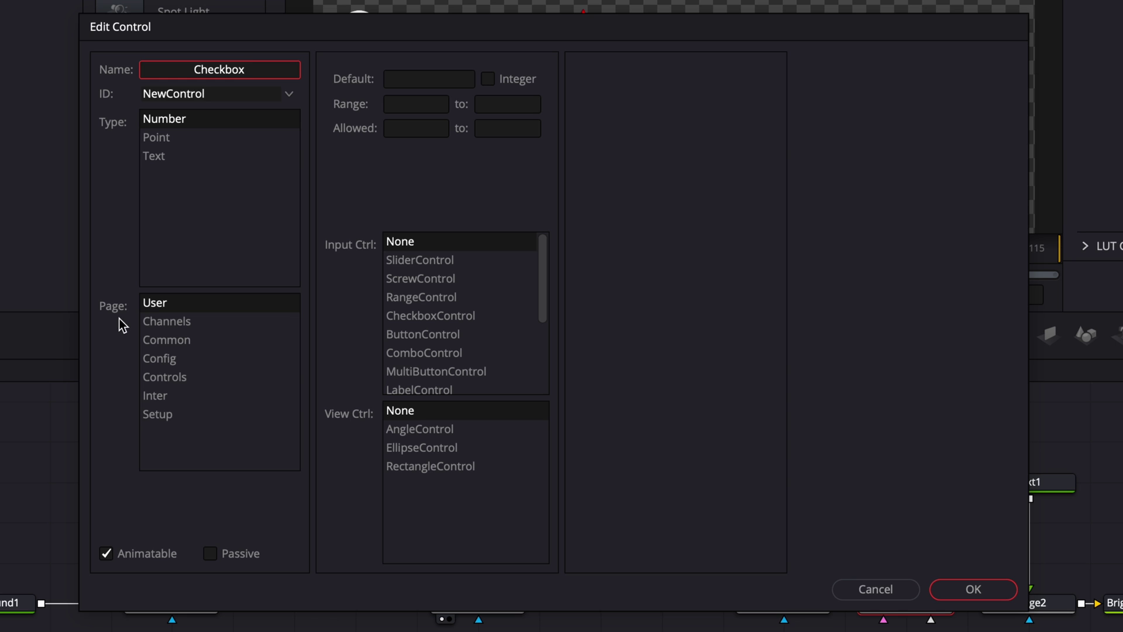
pyautogui.click(164, 379)
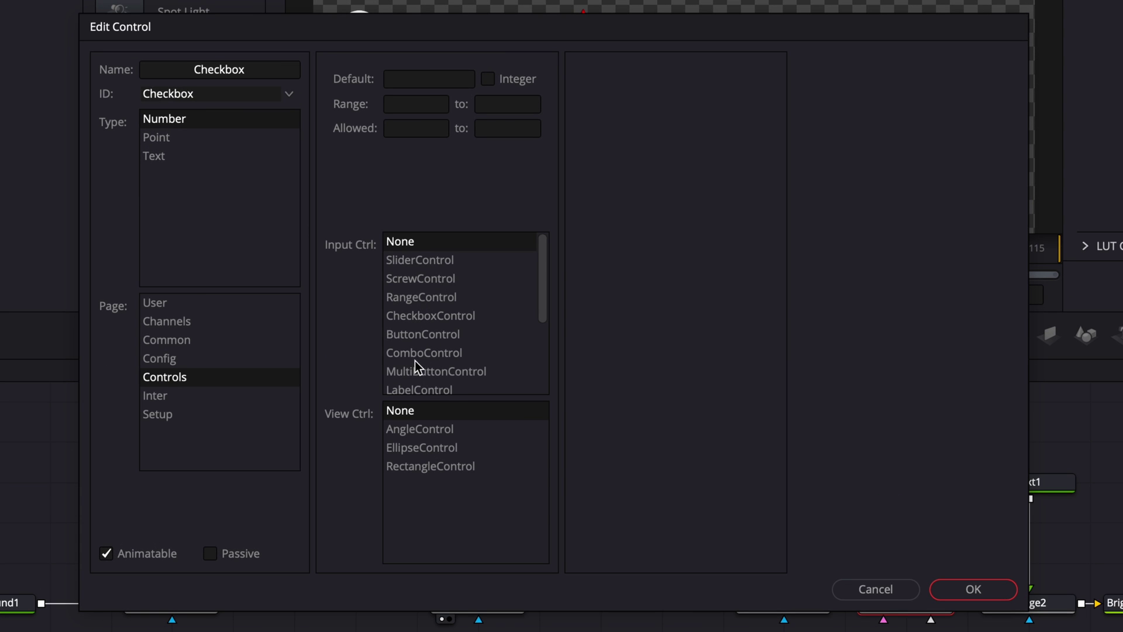
pyautogui.click(423, 372)
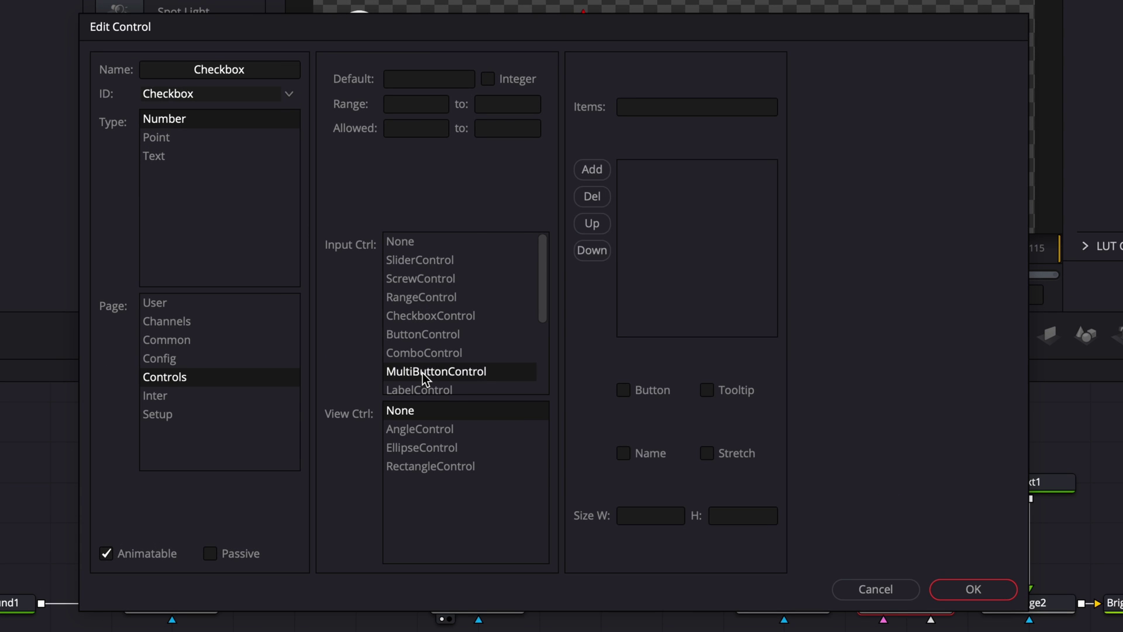
# Make the Checkbox control an integer with a range of 0 to 2
pyautogui.click(489, 81)
pyautogui.click(402, 107)
pyautogui.click(509, 103)
pyautogui.write('2')
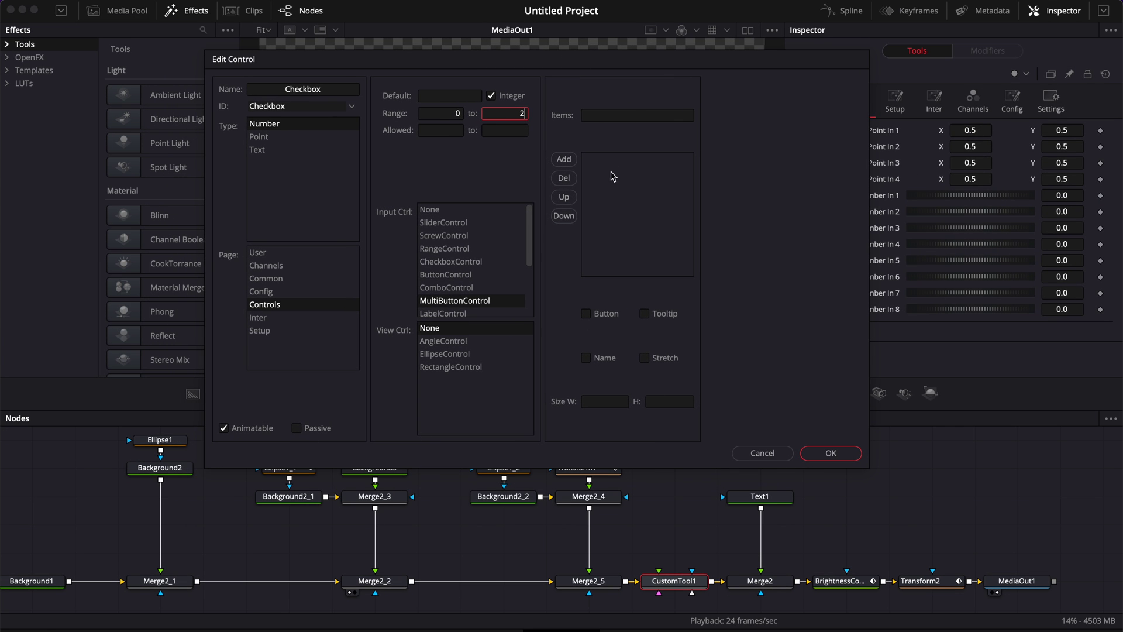
# Add the items Empty, Check and Cross to the Checkbox control, enable its Button option and create the control
pyautogui.click(616, 117)
pyautogui.write('Empty')
pyautogui.click(563, 159)
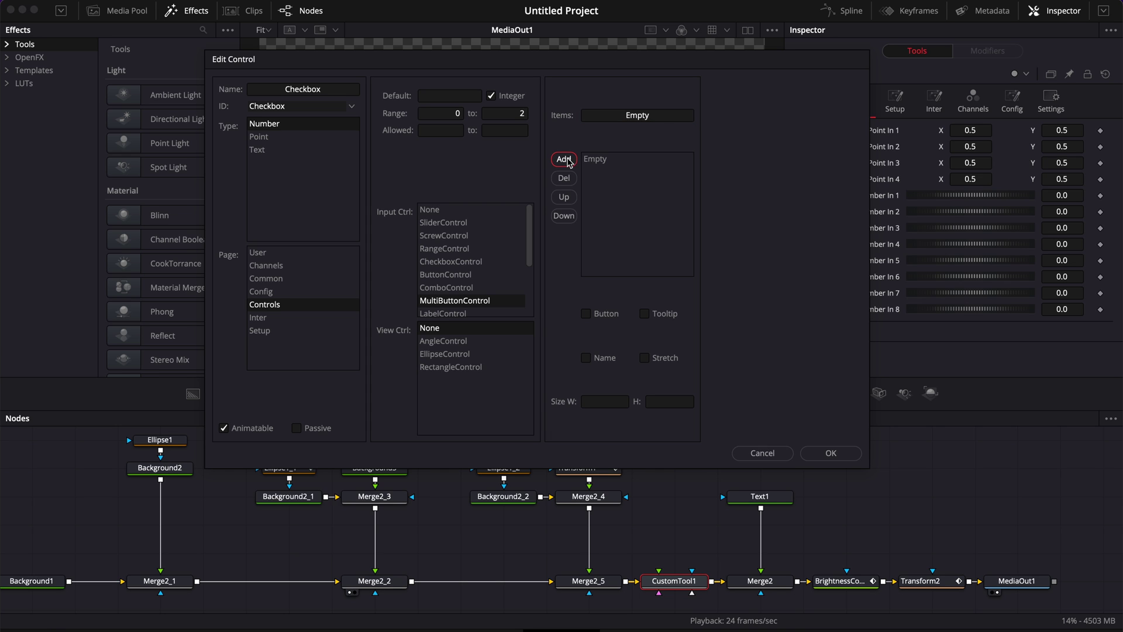
pyautogui.click(638, 115)
pyautogui.moveTo(638, 115); pyautogui.dragTo(598, 115)
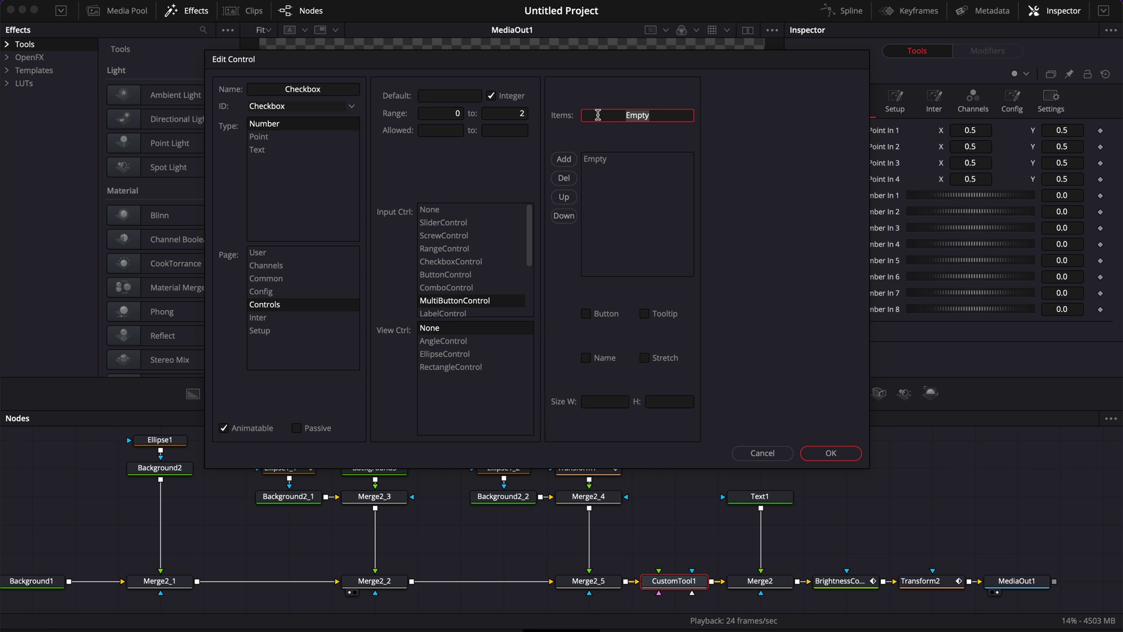
pyautogui.write('Check')
pyautogui.click(564, 159)
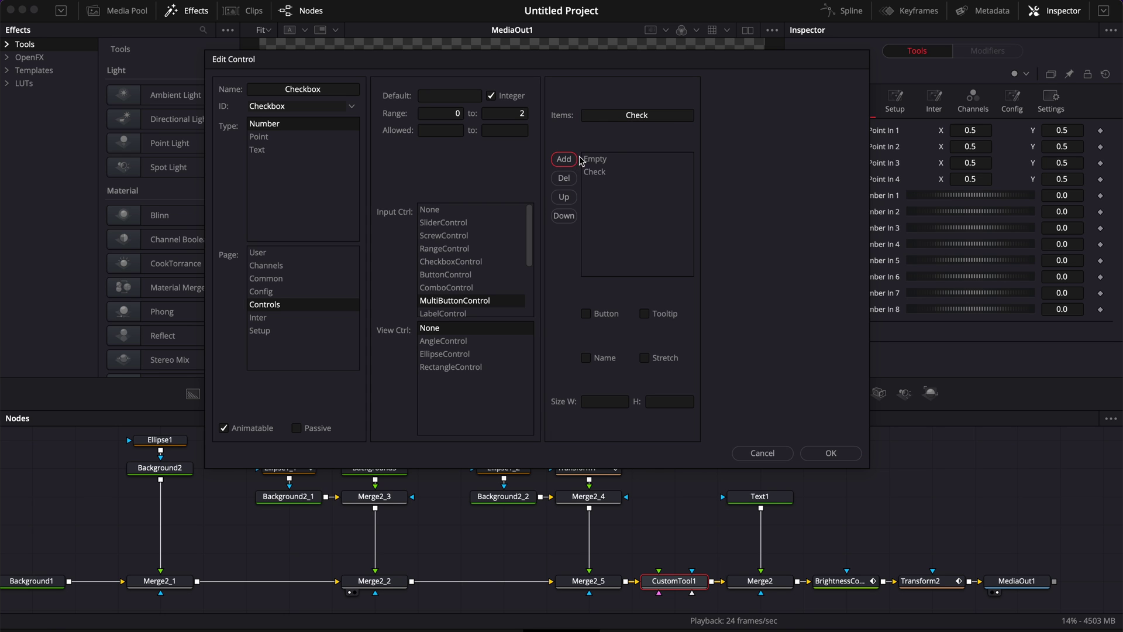
pyautogui.moveTo(654, 118); pyautogui.dragTo(592, 111)
pyautogui.write('Cross')
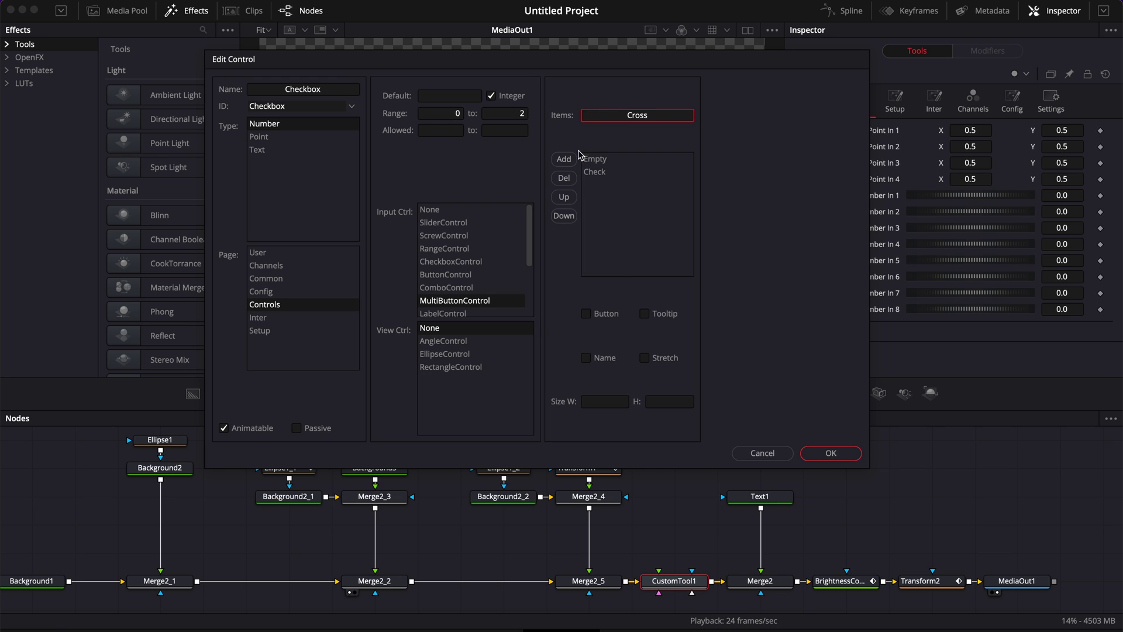
pyautogui.click(564, 159)
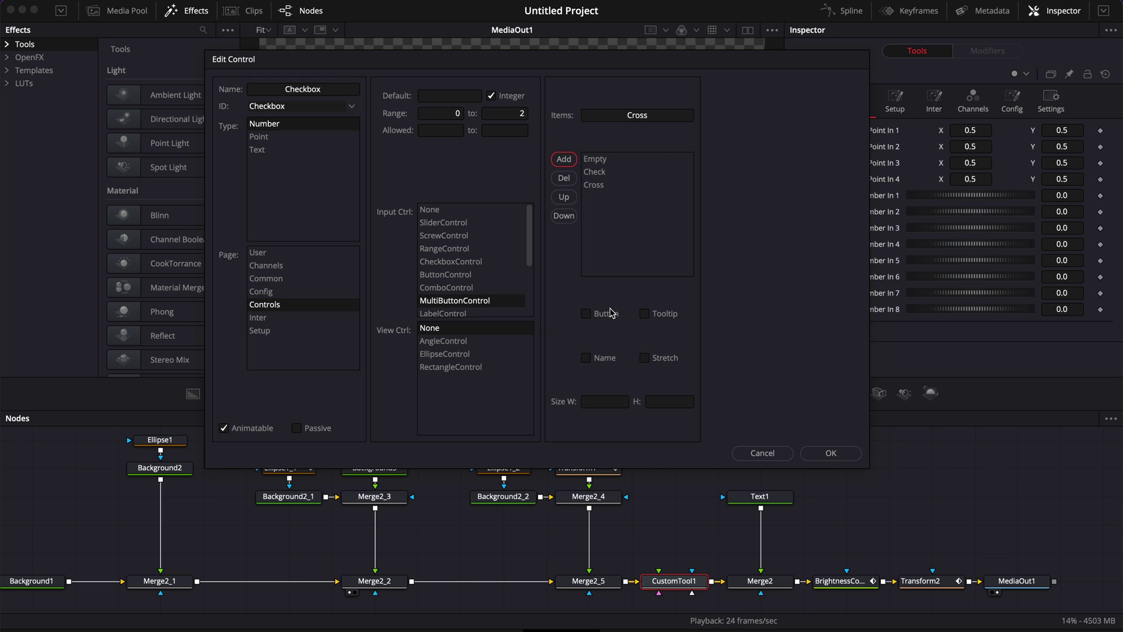
pyautogui.click(586, 314)
pyautogui.click(830, 454)
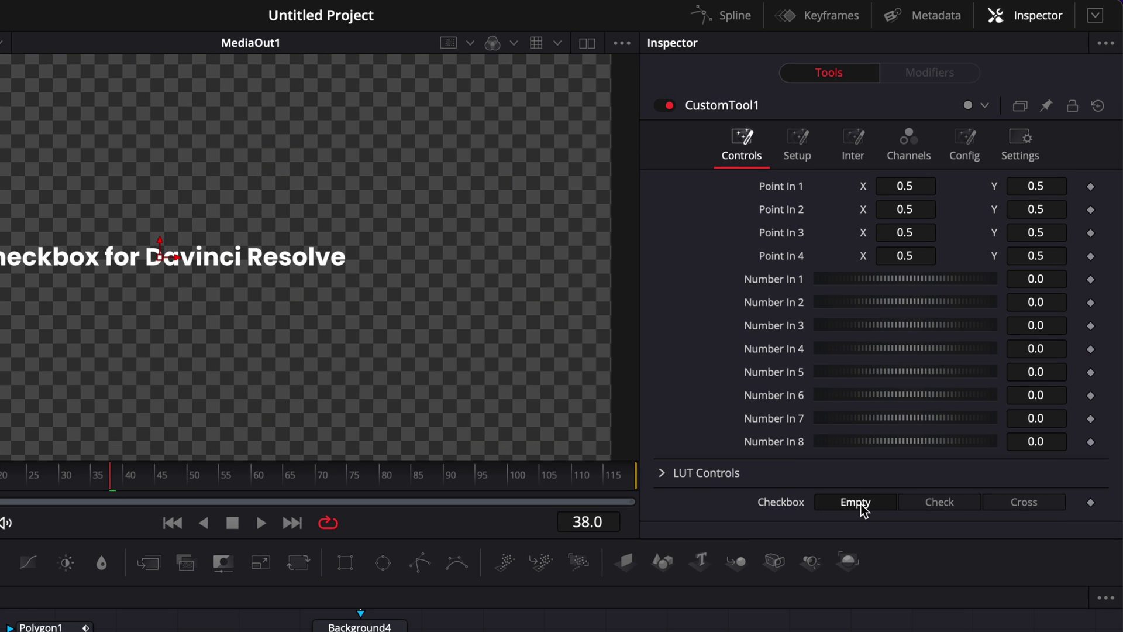
# Try out the new Checkbox control by switching between Check and Empty, ending on Empty
pyautogui.click(939, 502)
pyautogui.click(884, 504)
pyautogui.click(935, 504)
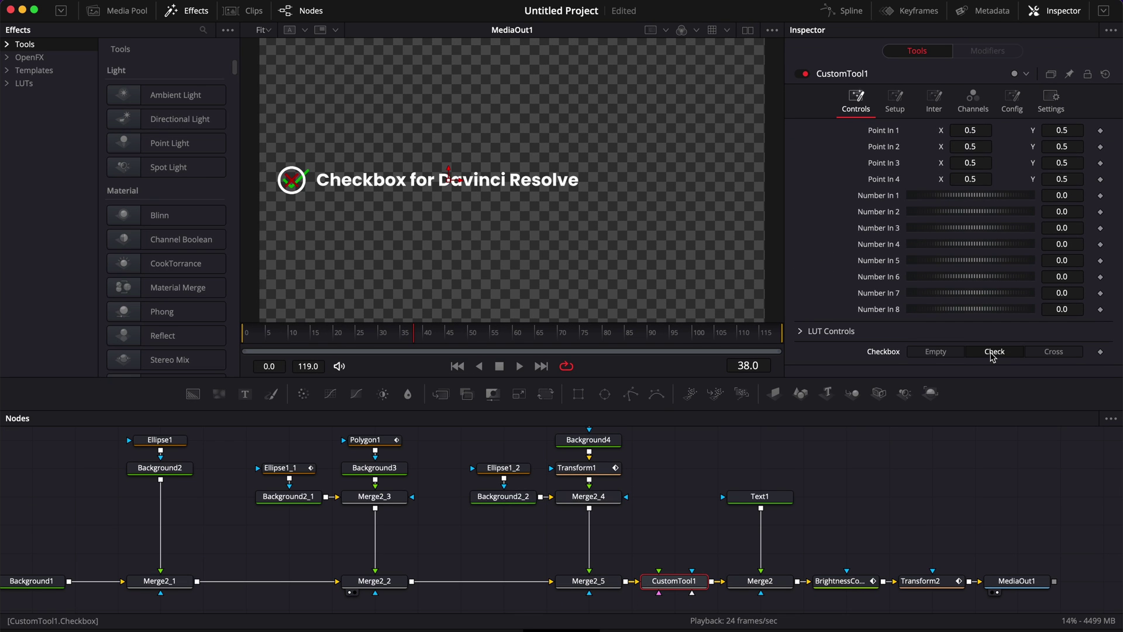
pyautogui.click(850, 508)
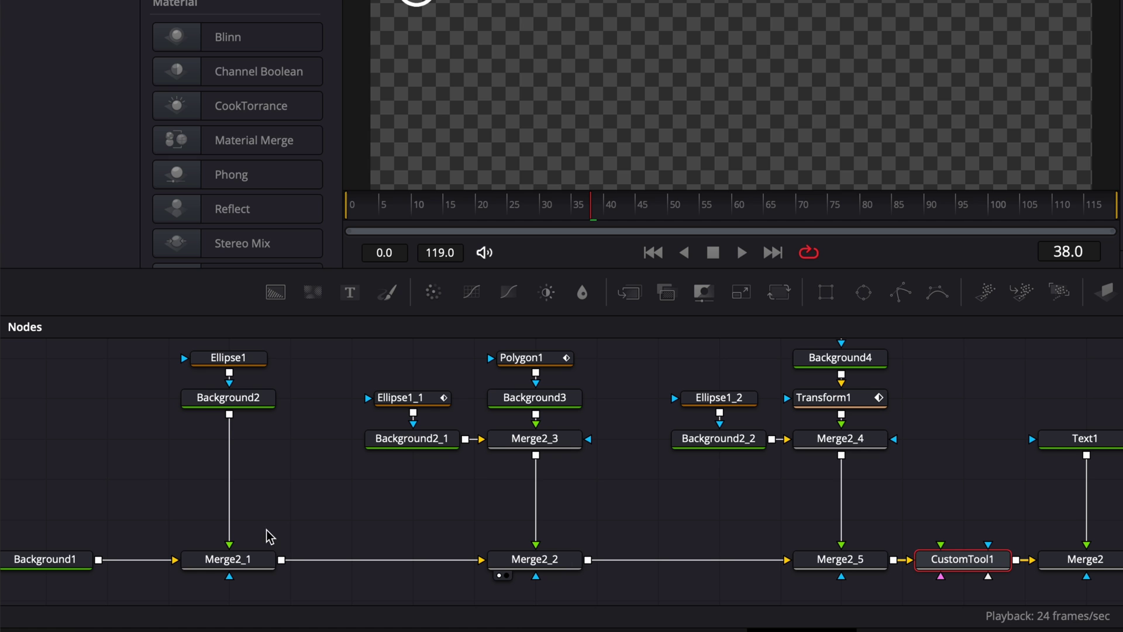
# Insert a Brightness / Contrast (BC) node between Background2 and Merge2_1, place it just above the merge and enable its alpha channel
pyautogui.click(225, 404)
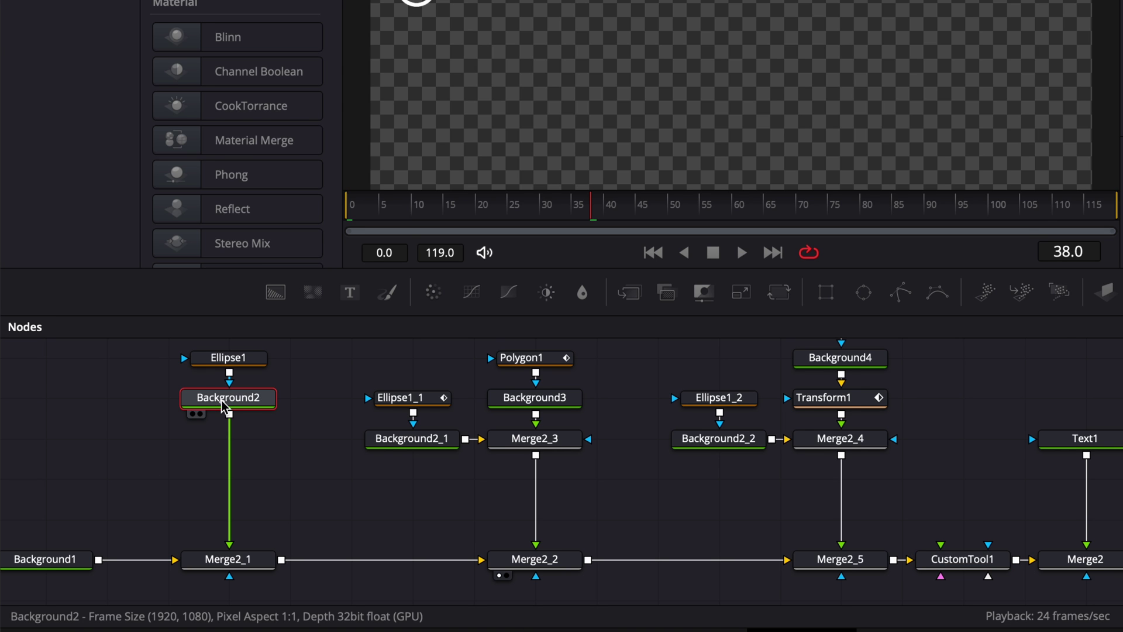
pyautogui.hotkey('shift', 'space')
pyautogui.write('cus')
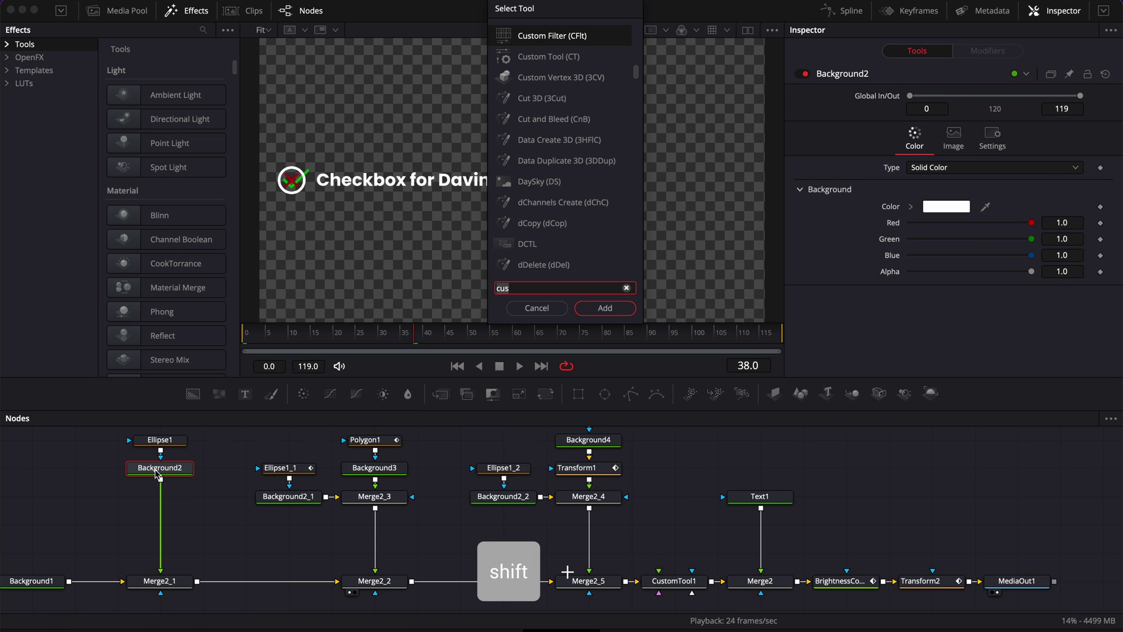
pyautogui.write('bc')
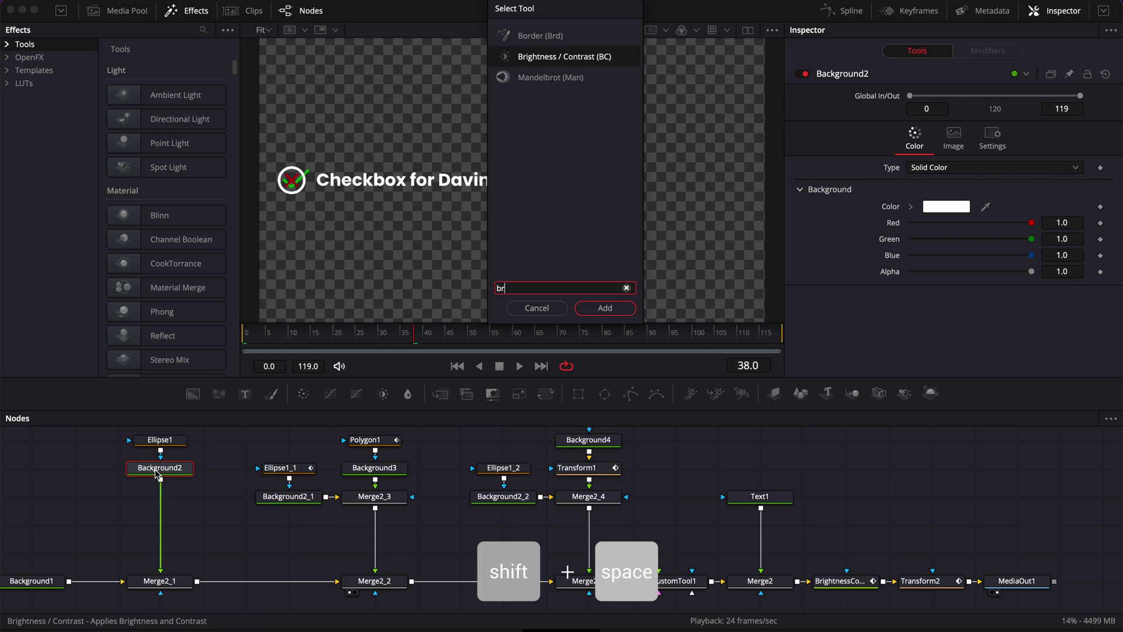
pyautogui.press('Return')
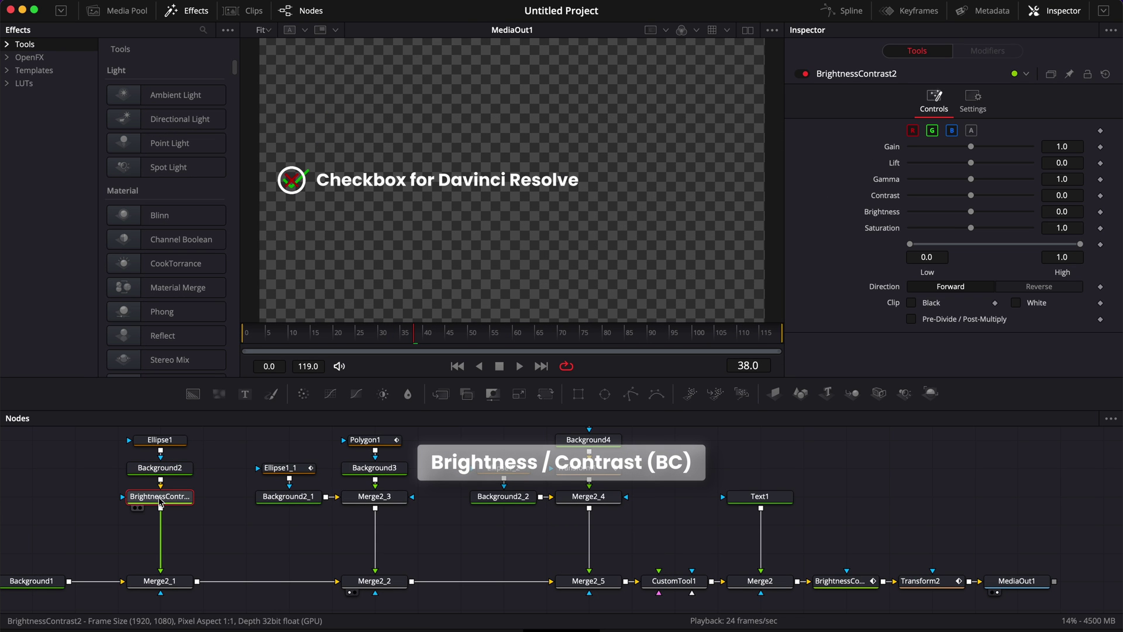
pyautogui.moveTo(158, 510); pyautogui.dragTo(158, 546)
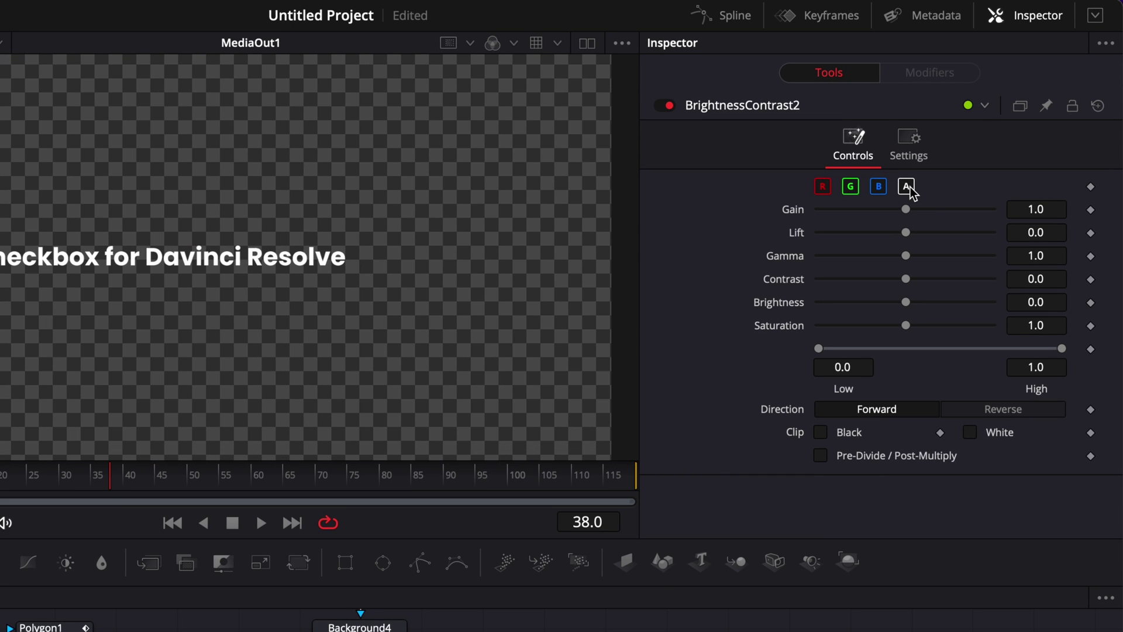
pyautogui.click(906, 186)
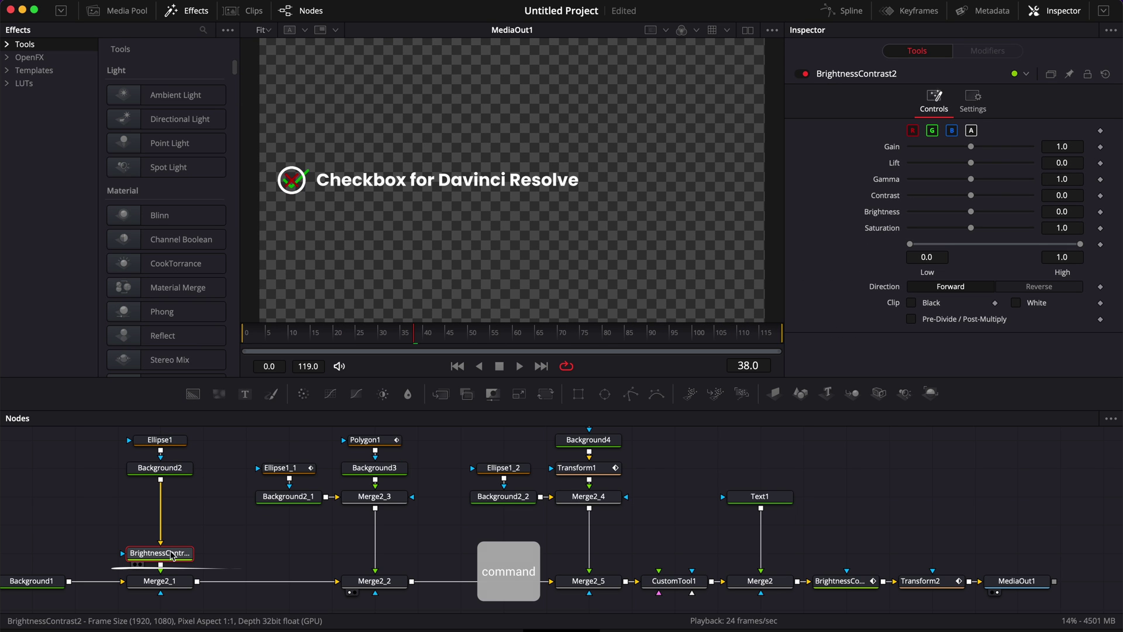
# Copy BrightnessContrast2 and paste it after Merge2_3 and after Merge2_4, aligning the copies just above Merge2_2 and Merge2_5
pyautogui.press('super+c')
pyautogui.click(383, 498)
pyautogui.click(380, 499)
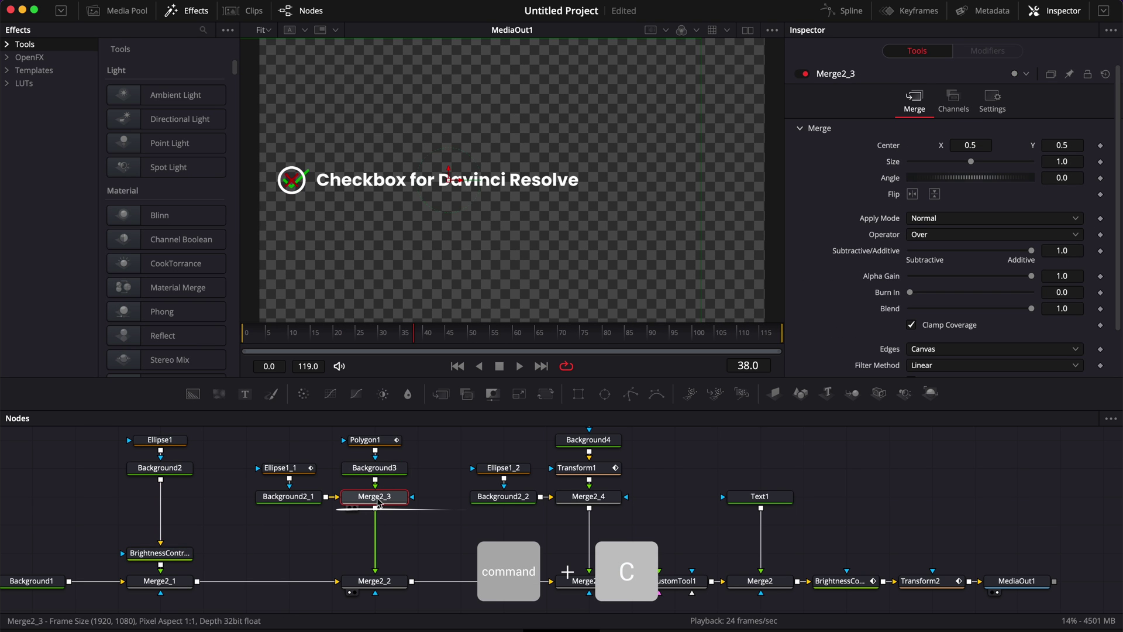
pyautogui.press('super+v')
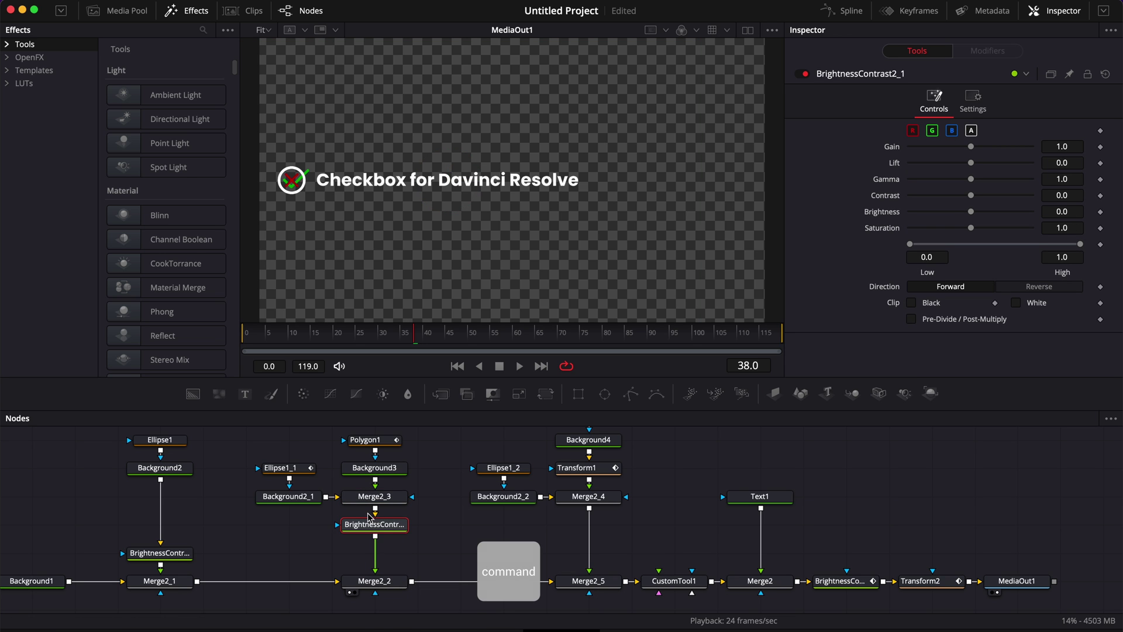
pyautogui.click(578, 504)
pyautogui.press('super+v')
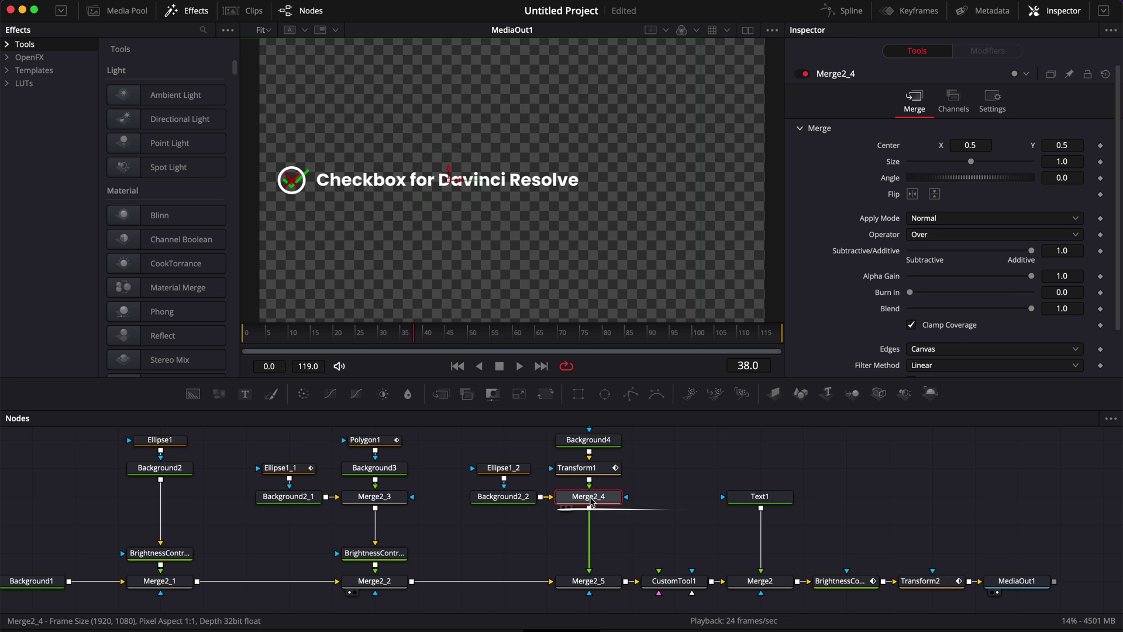
pyautogui.press('super+v')
pyautogui.moveTo(597, 531); pyautogui.dragTo(597, 560)
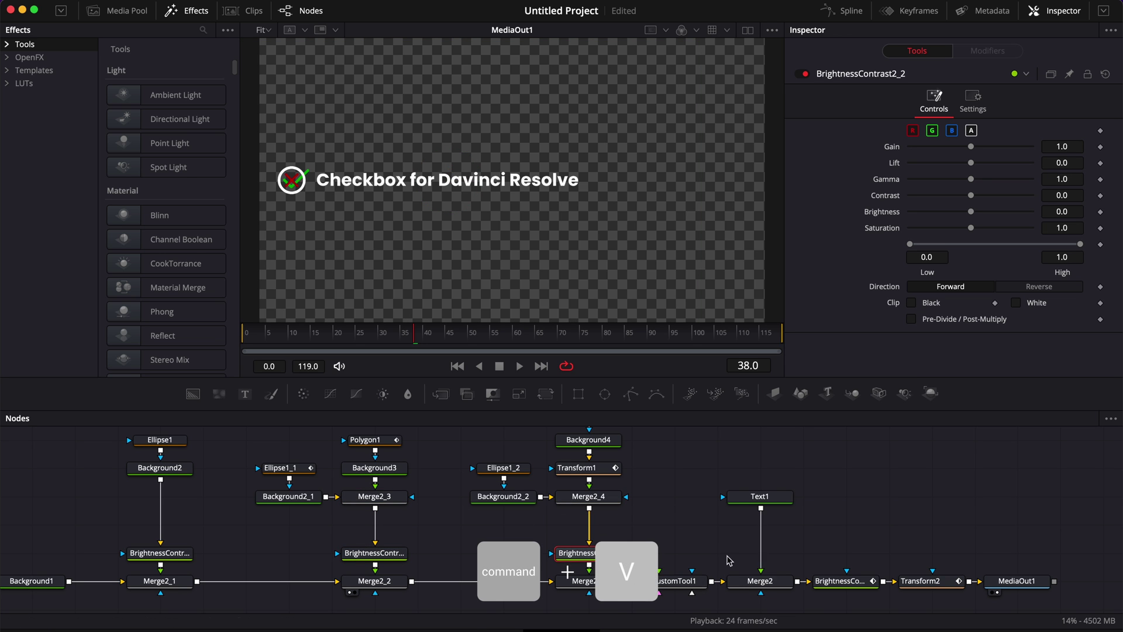
# Switch CustomTool1's Checkbox control to Cross and rename the node C1
pyautogui.click(687, 585)
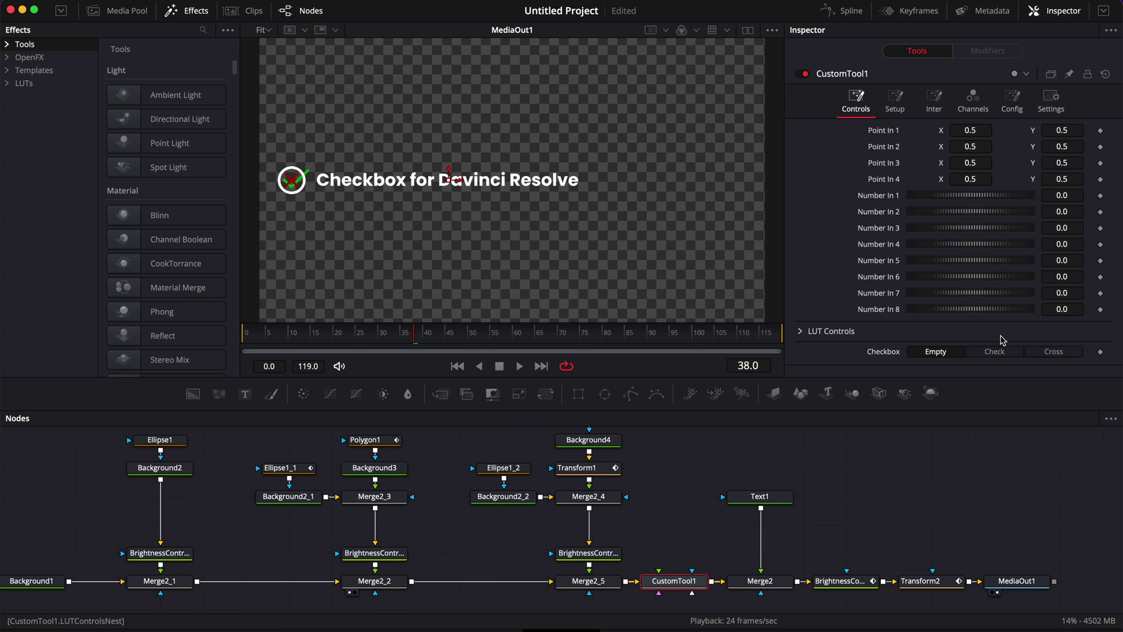
pyautogui.click(994, 353)
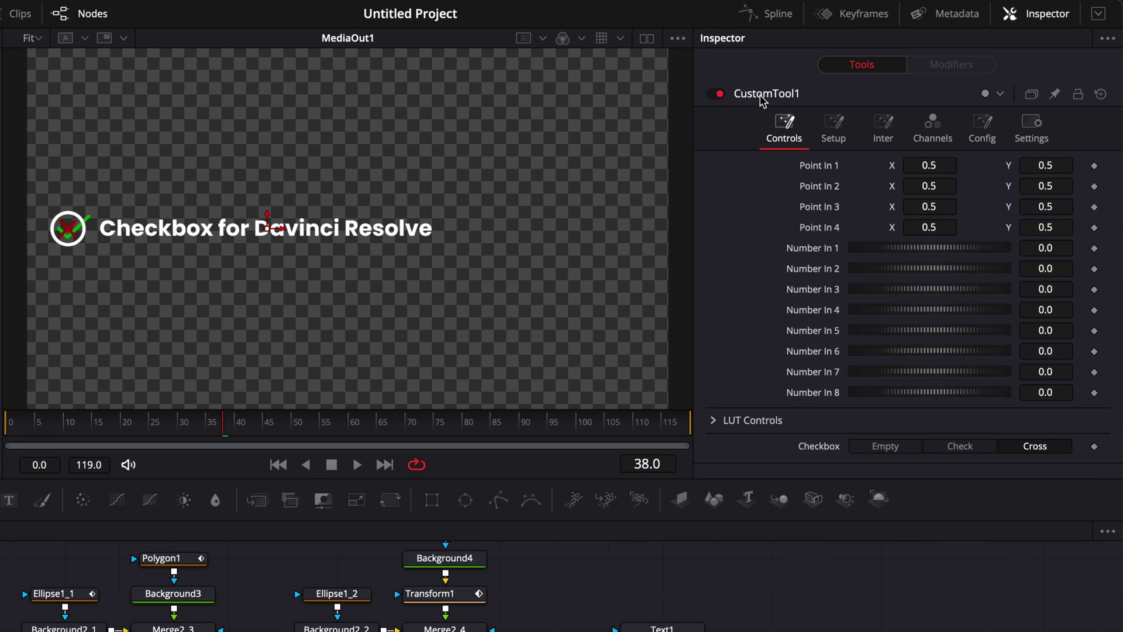
pyautogui.rightClick(742, 97)
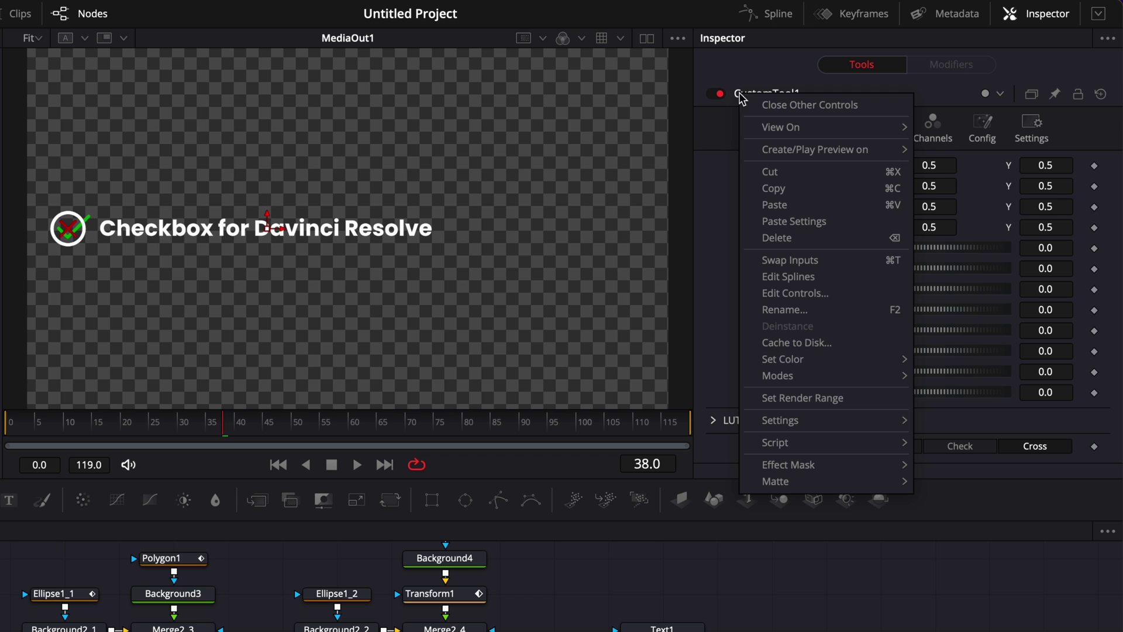
pyautogui.click(783, 311)
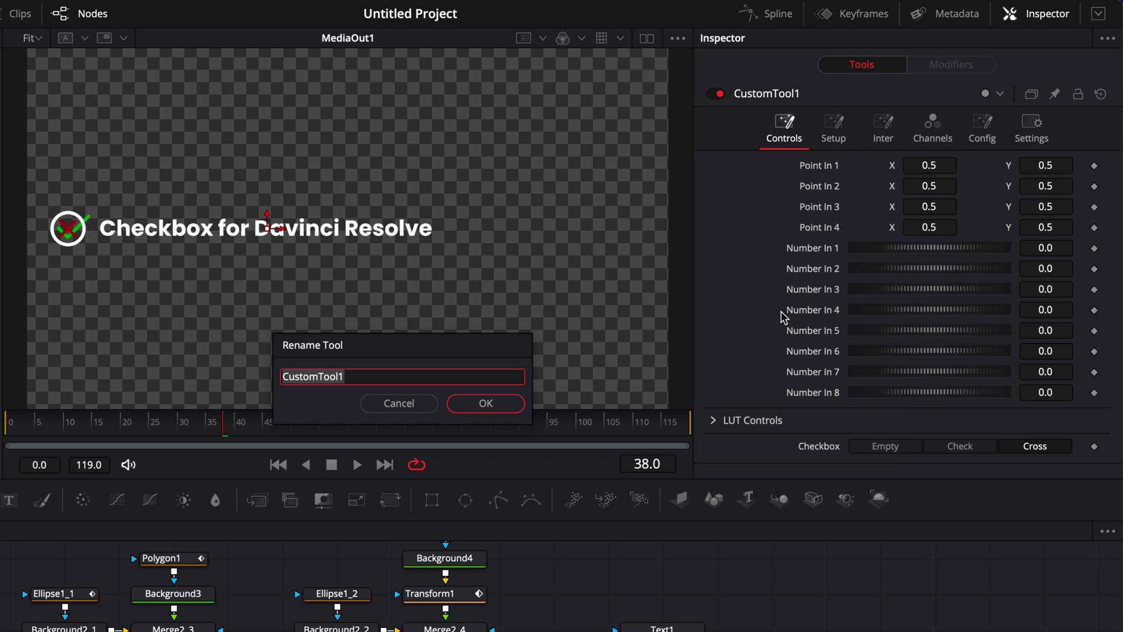
pyautogui.write('C1')
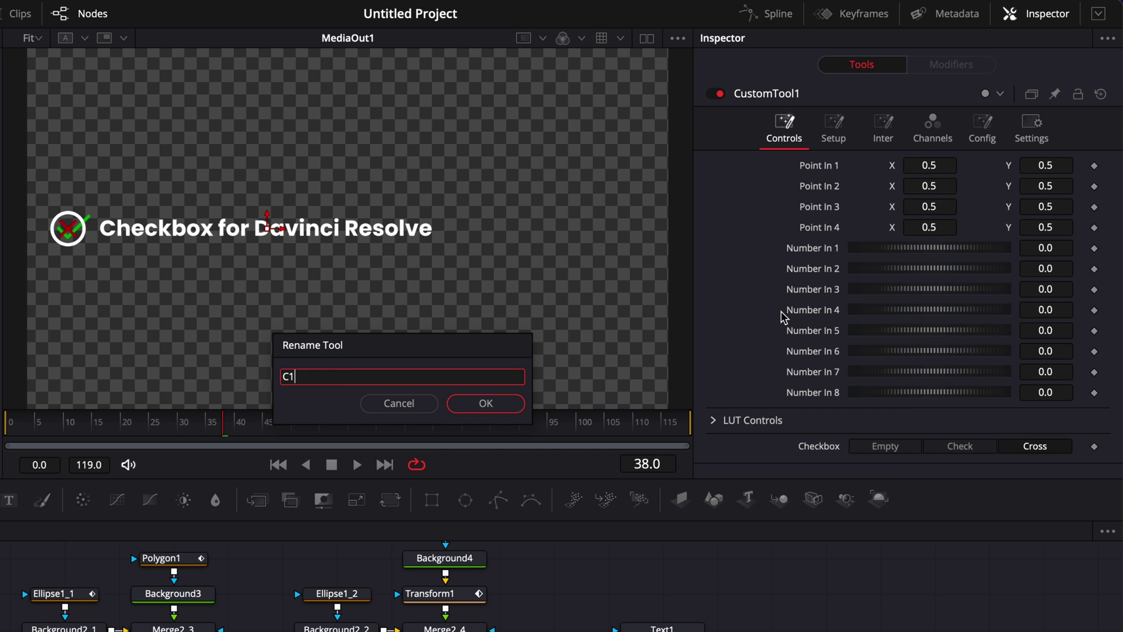
pyautogui.click(481, 405)
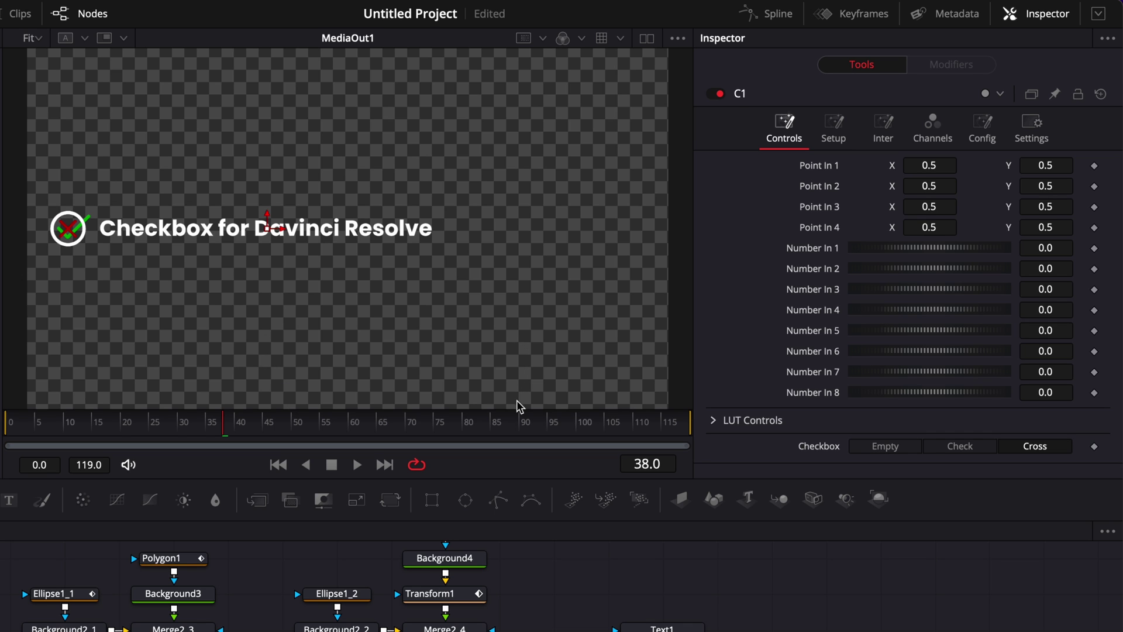
# Pin C1's controls in view and enable an expression on the Gain of BrightnessContrast2, the node above Merge2_1
pyautogui.click(1100, 19)
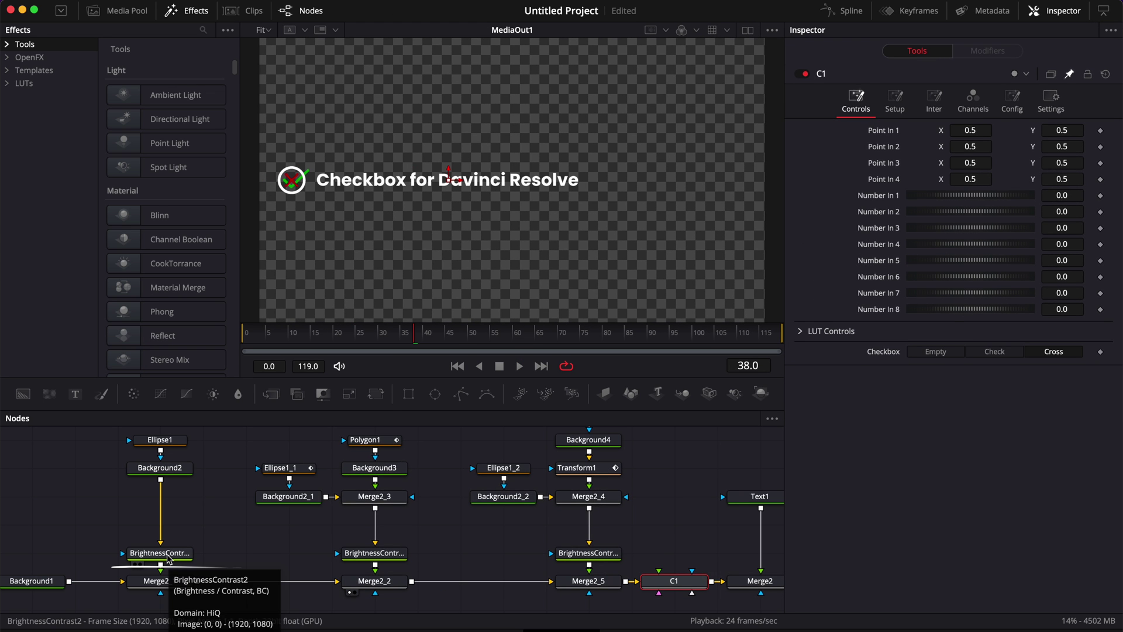
pyautogui.click(167, 559)
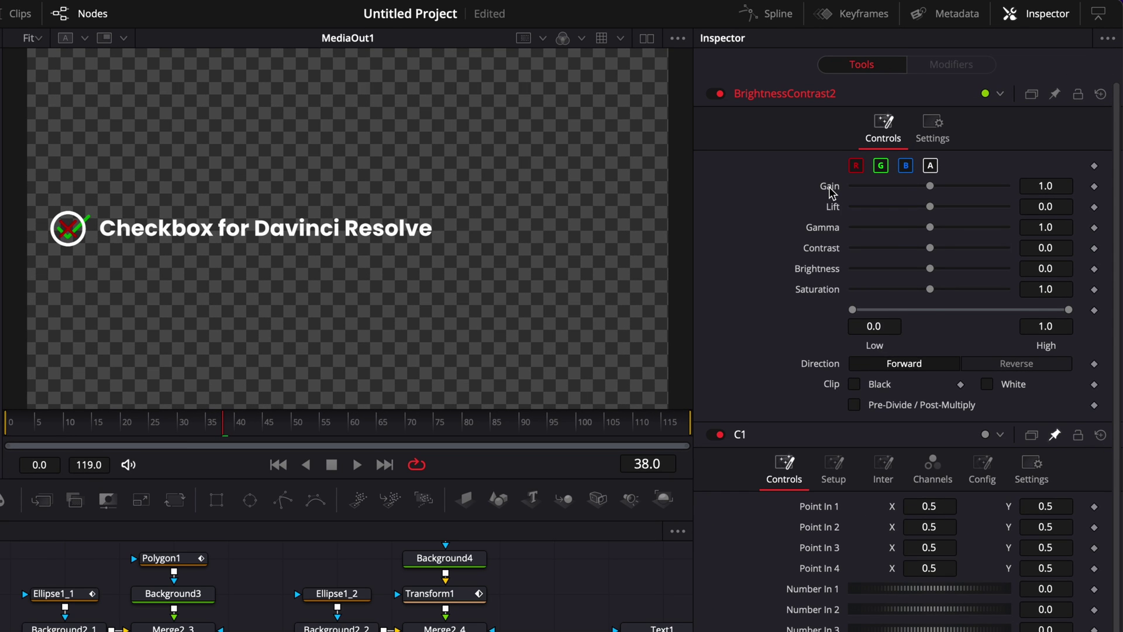
pyautogui.rightClick(893, 151)
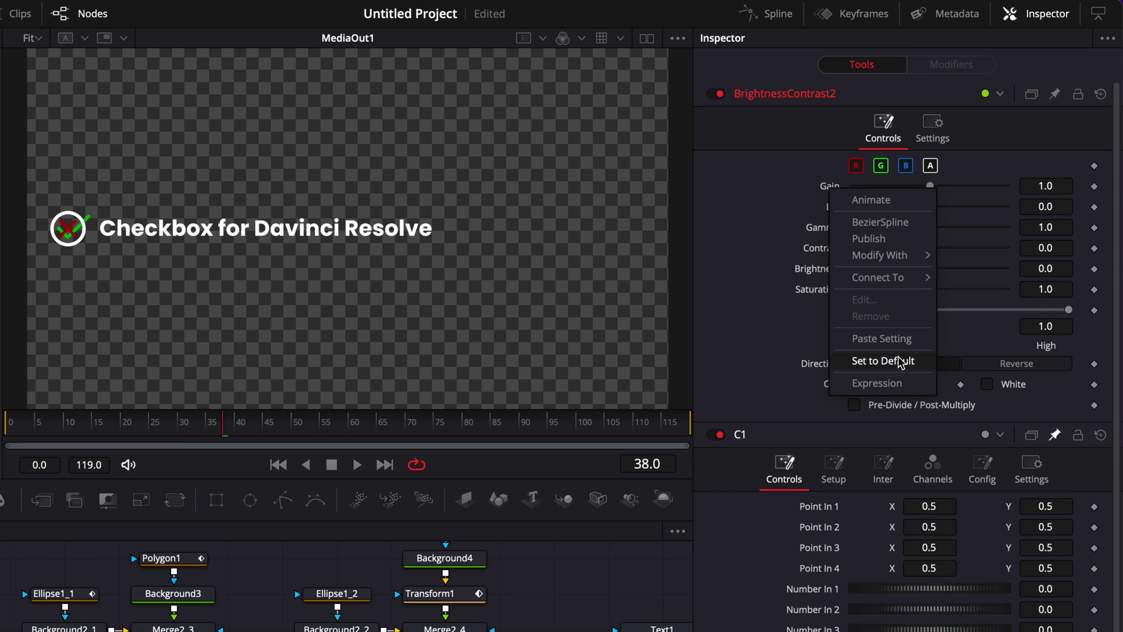
pyautogui.click(877, 383)
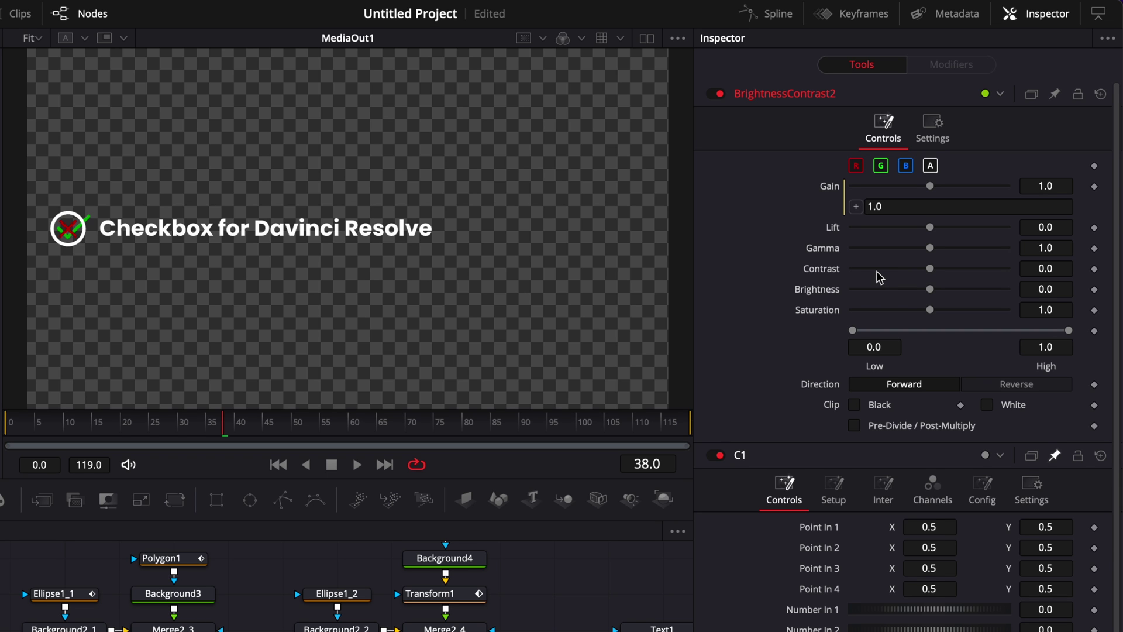
# Enter iif(C1.Checkbox==0,1,0) as the Gain expression of BrightnessContrast2
pyautogui.click(909, 209)
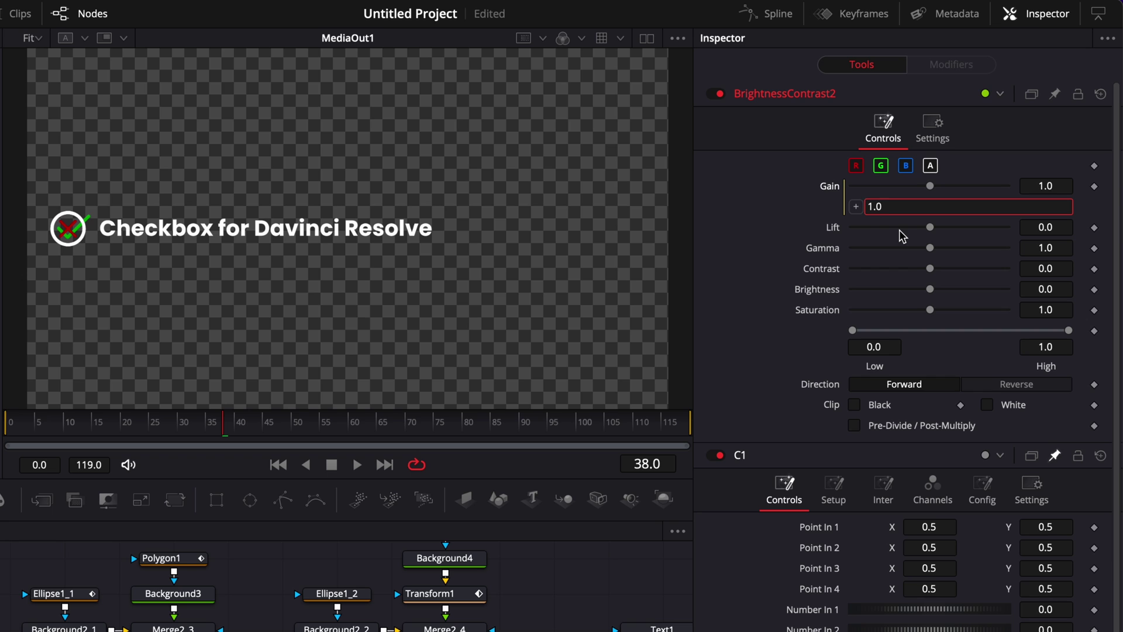
pyautogui.press('BackSpace')
pyautogui.press('BackSpace')
pyautogui.press('BackSpace')
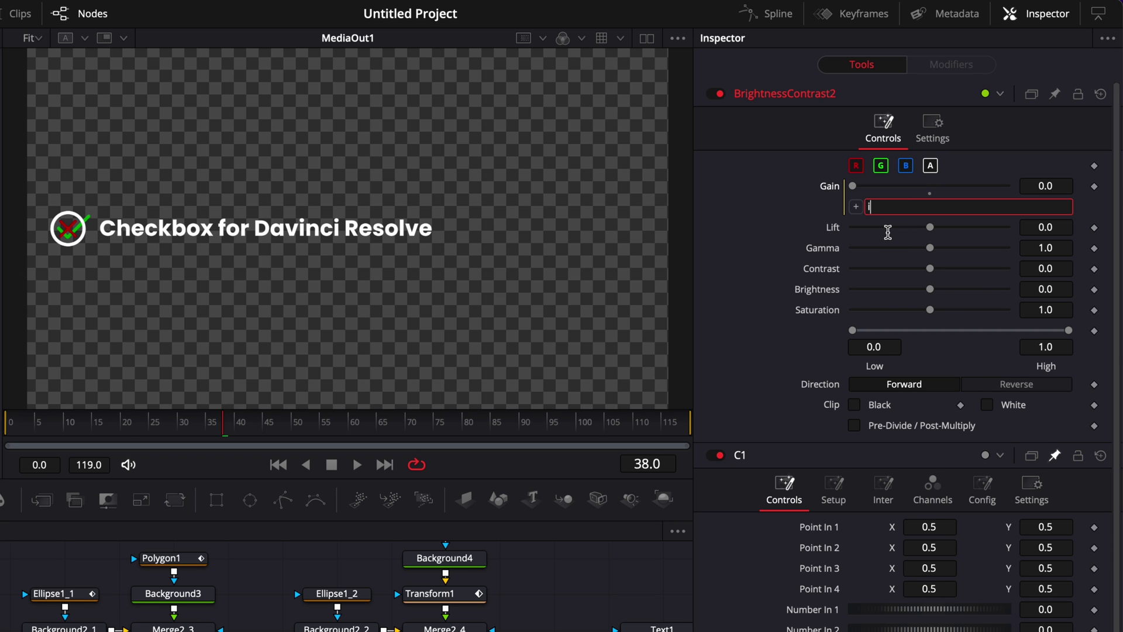
pyautogui.write('iif')
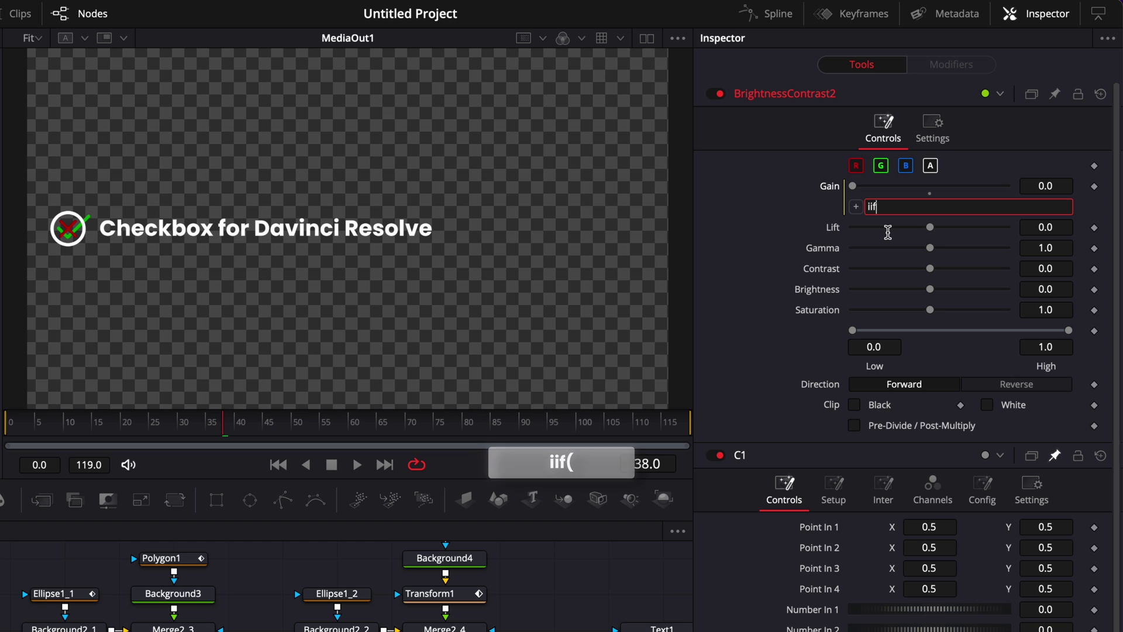
pyautogui.write('(')
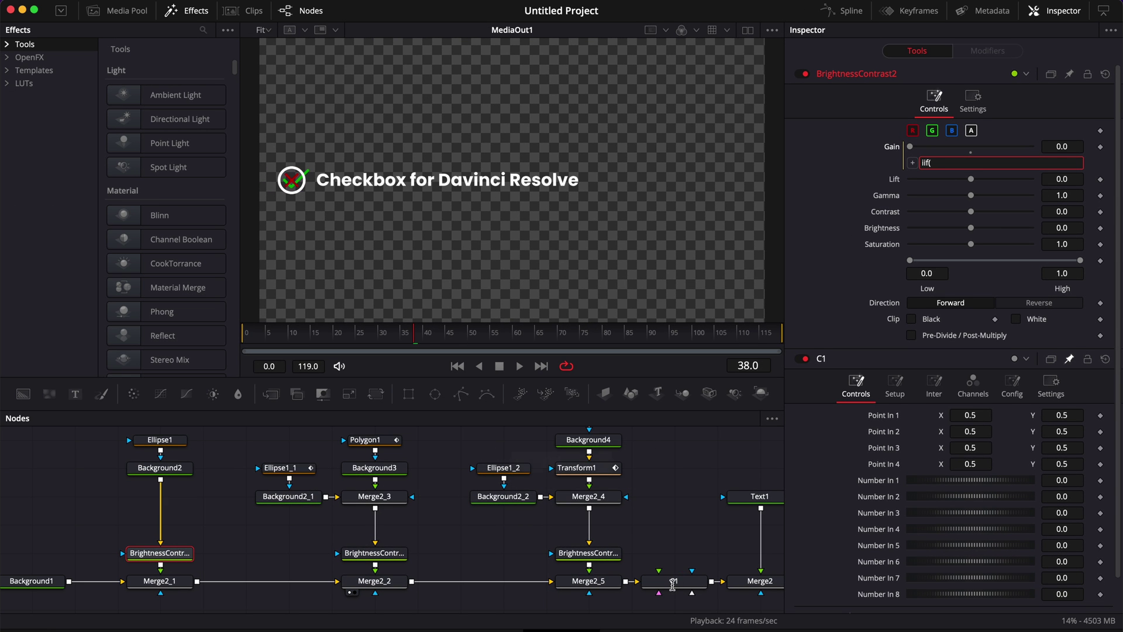
pyautogui.write('C1')
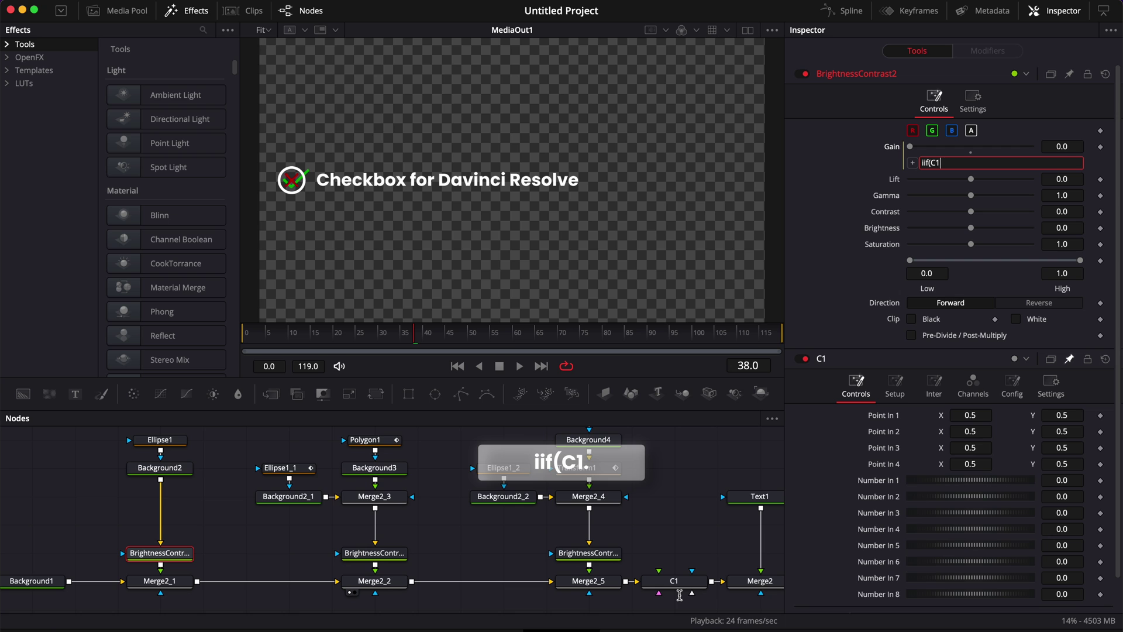
pyautogui.write('.')
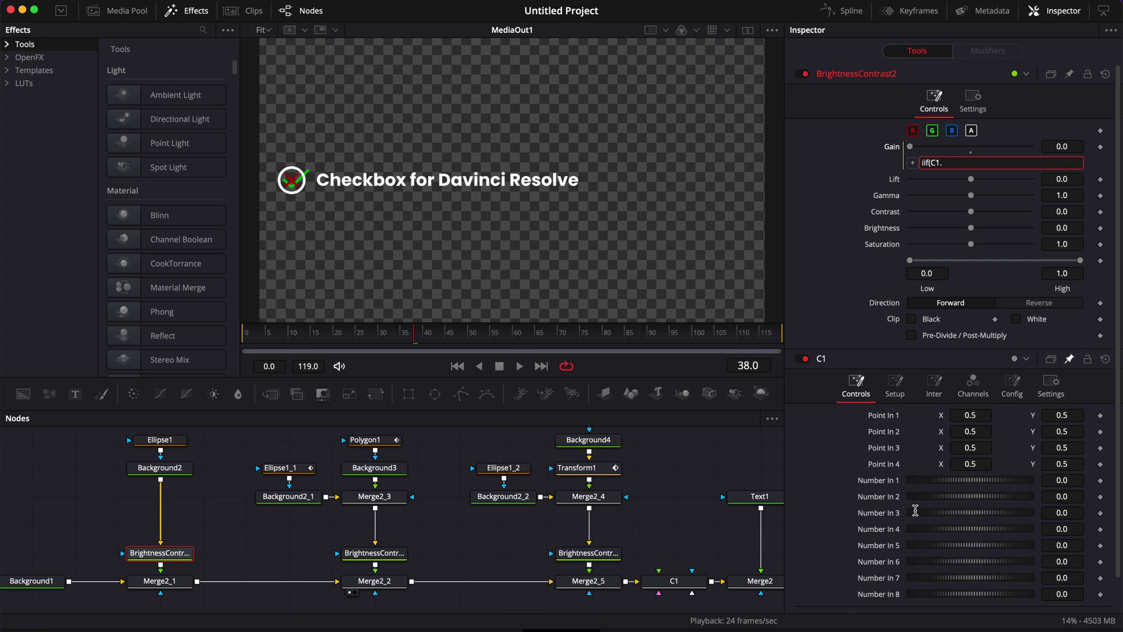
pyautogui.scroll(-1, 915, 510)
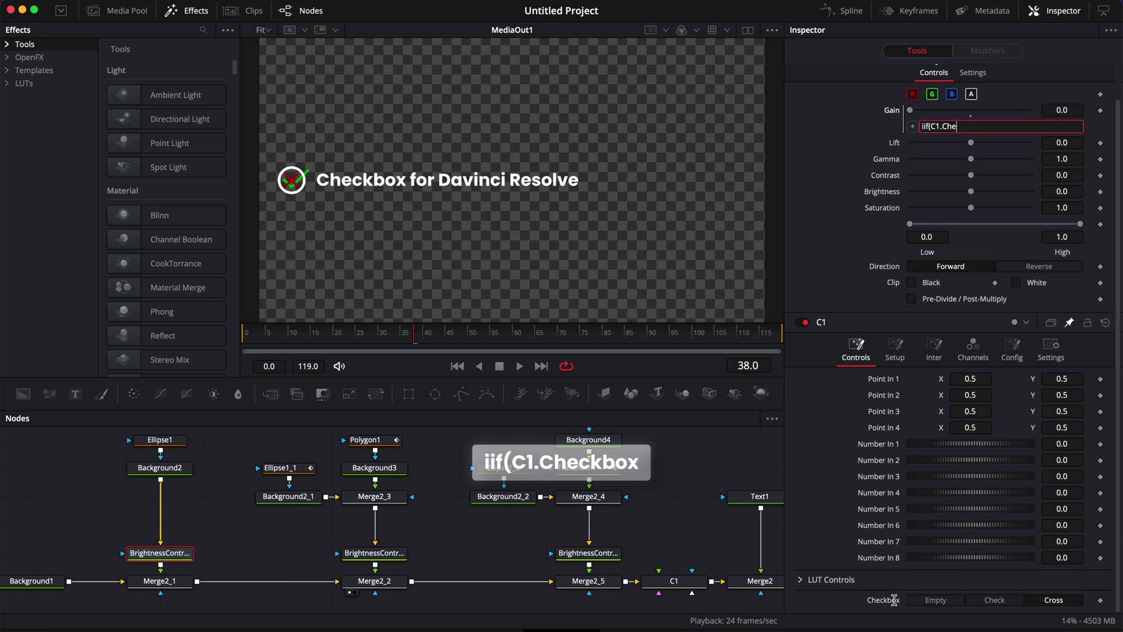
pyautogui.write('x')
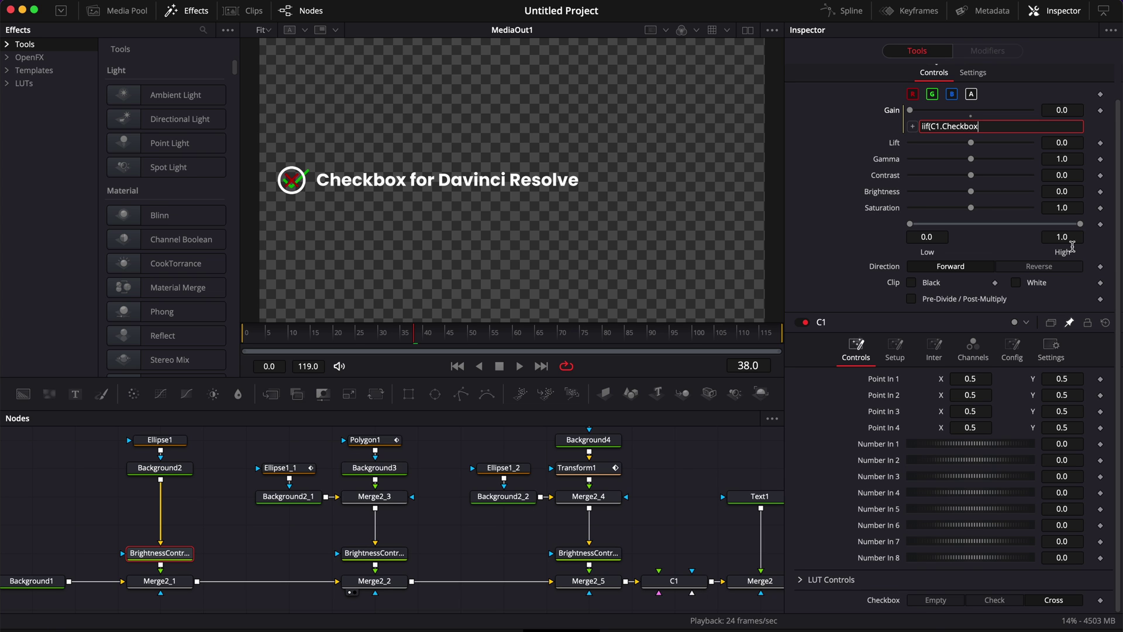
pyautogui.write('==0,')
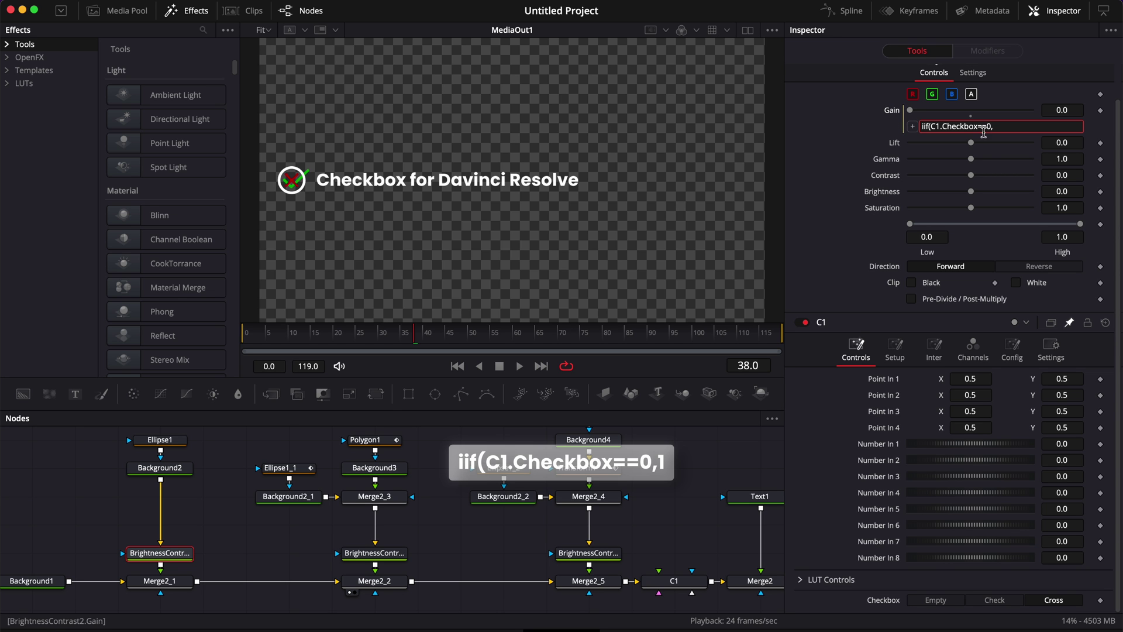
pyautogui.write('1,0')
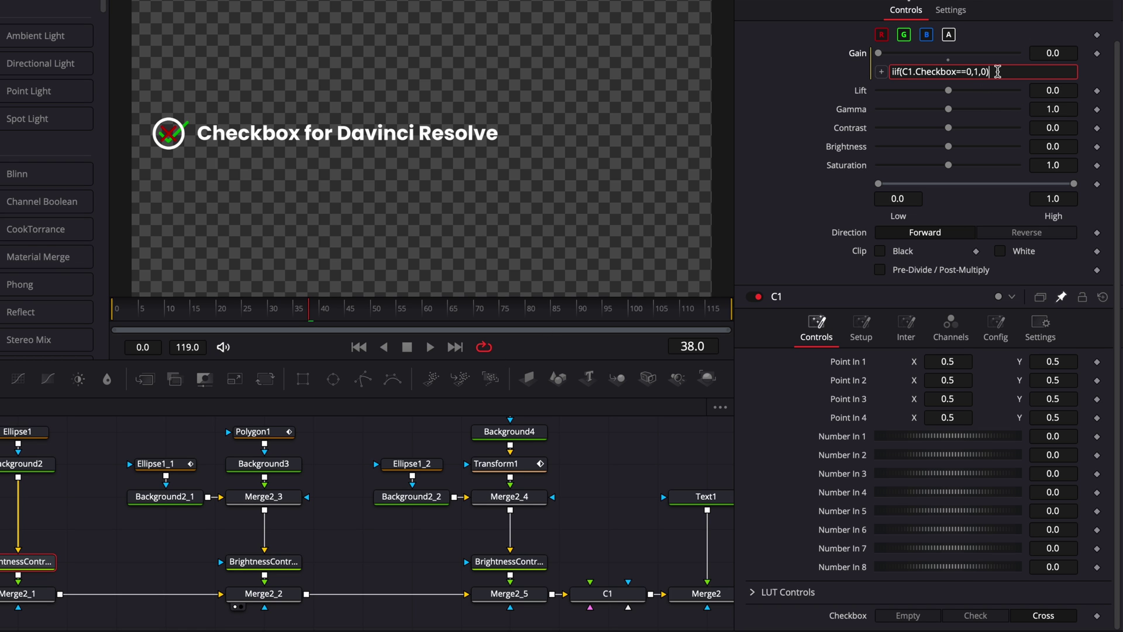
# Copy BrightnessContrast2's Gain expression and paste it as a Gain expression on BrightnessContrast2_1, the node above Merge2_2
pyautogui.press('super')
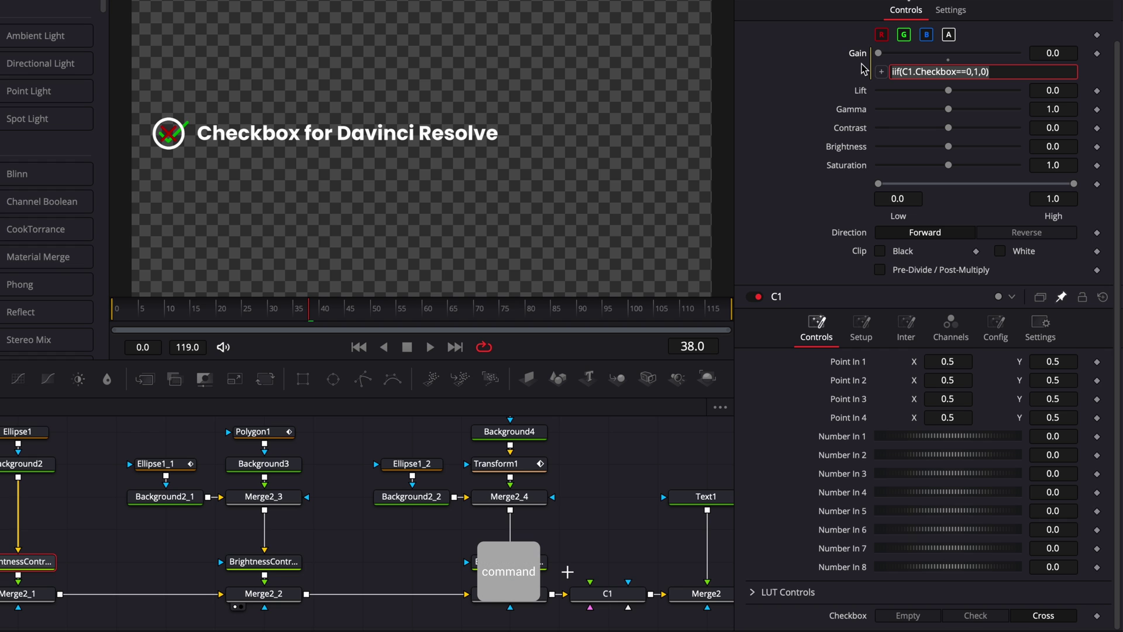
pyautogui.press('super+c')
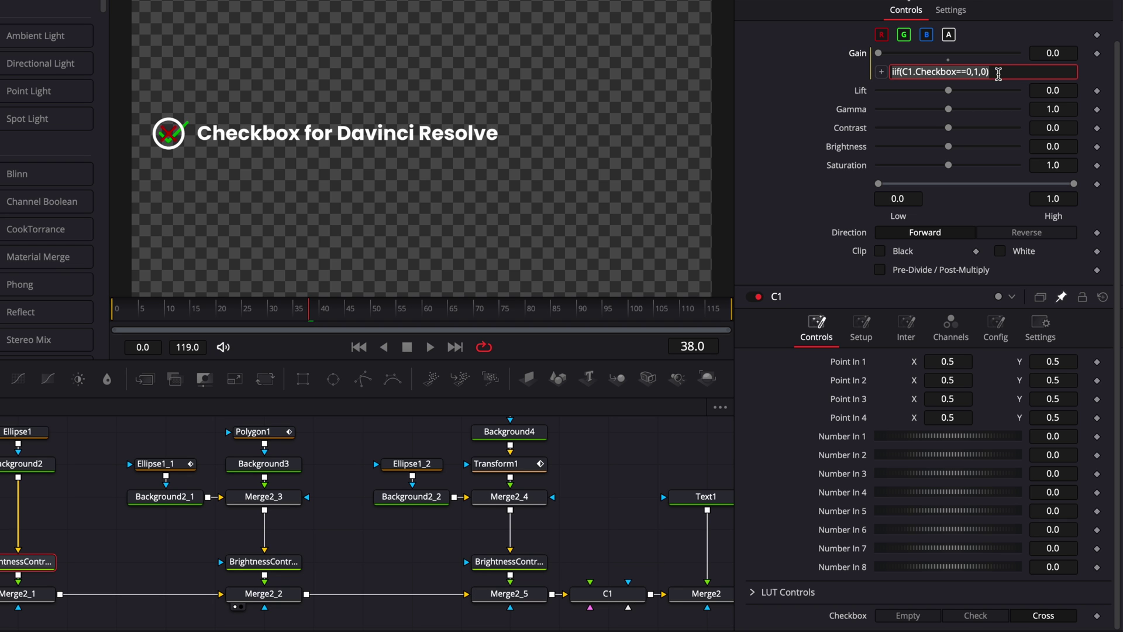
pyautogui.click(273, 563)
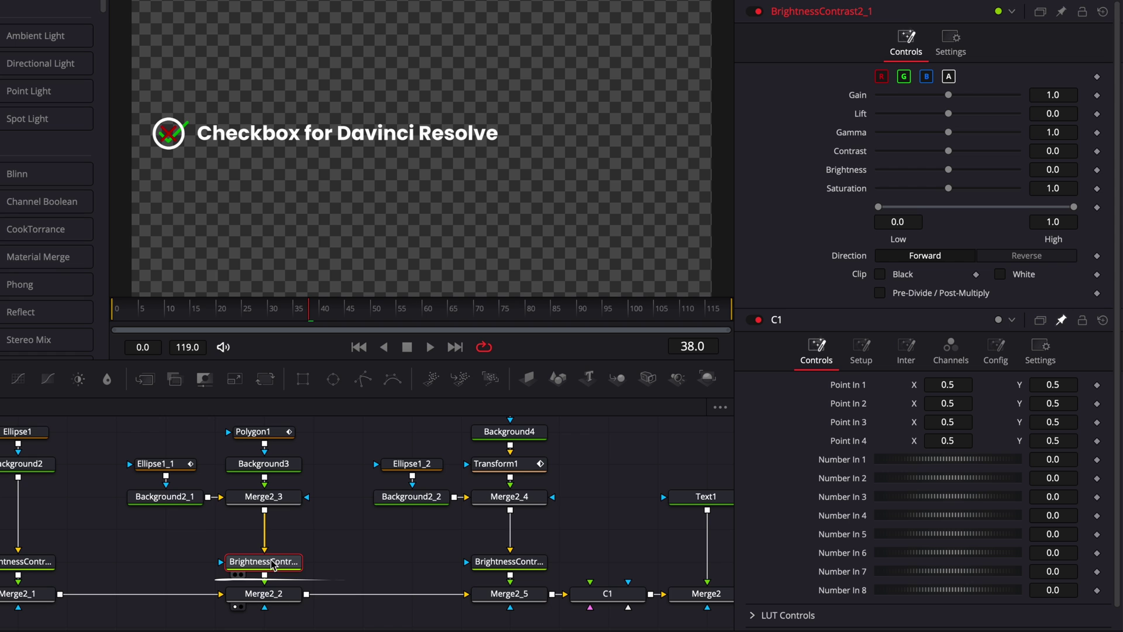
pyautogui.rightClick(855, 98)
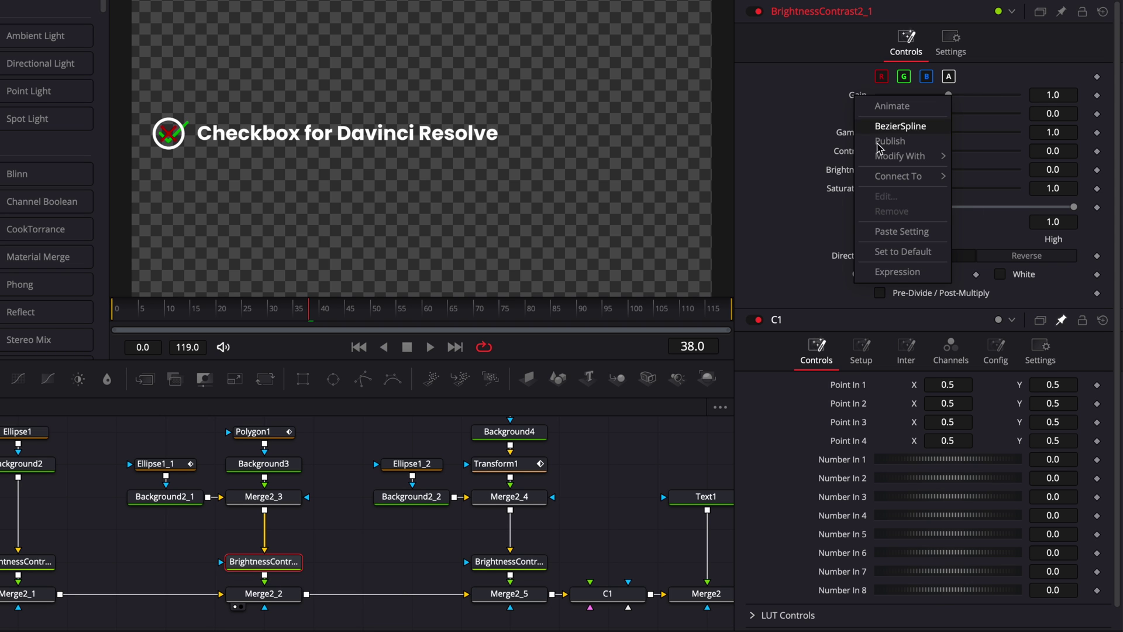
pyautogui.click(897, 271)
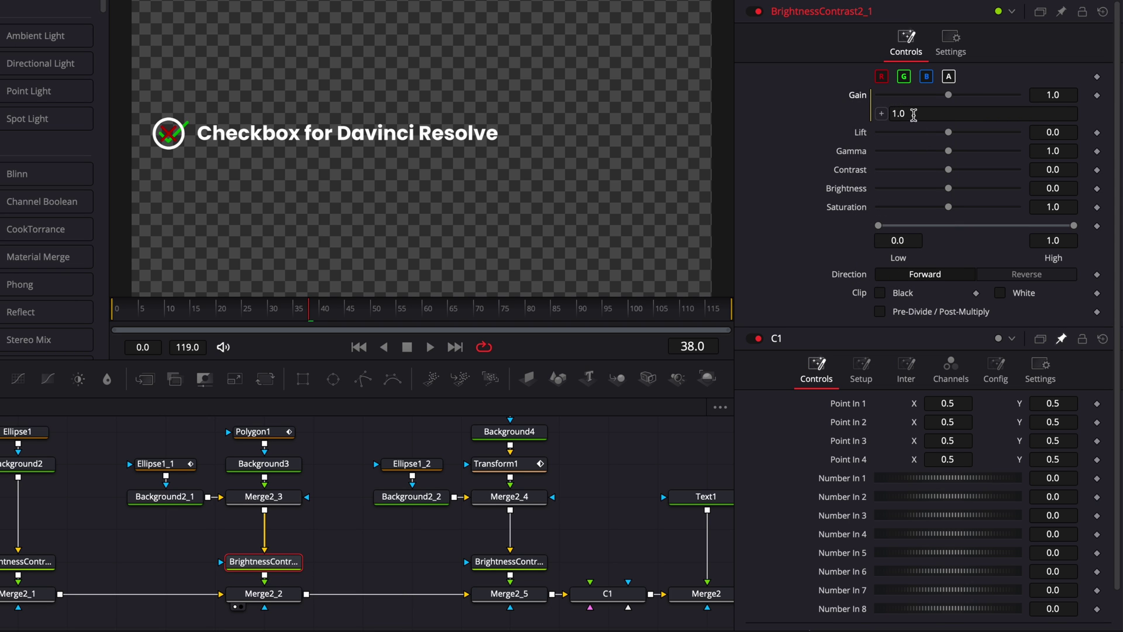
pyautogui.click(914, 114)
pyautogui.press('super+v')
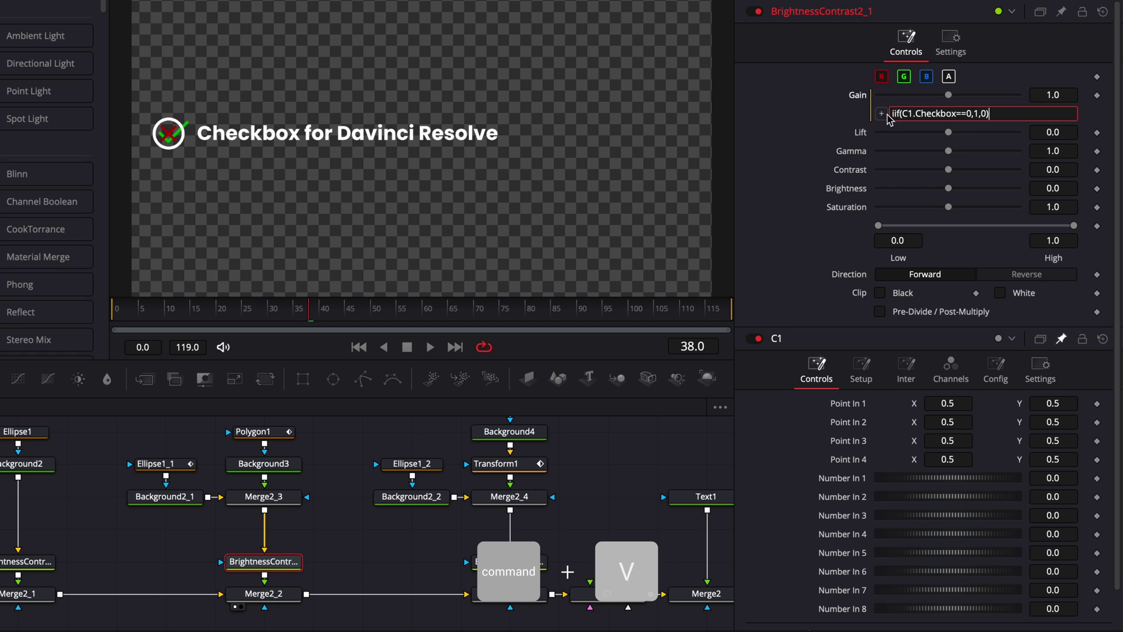
# Edit BrightnessContrast2_1's Gain expression to read iif(C1.Checkbox==1,1,0)
pyautogui.scroll(-2, 901, 462)
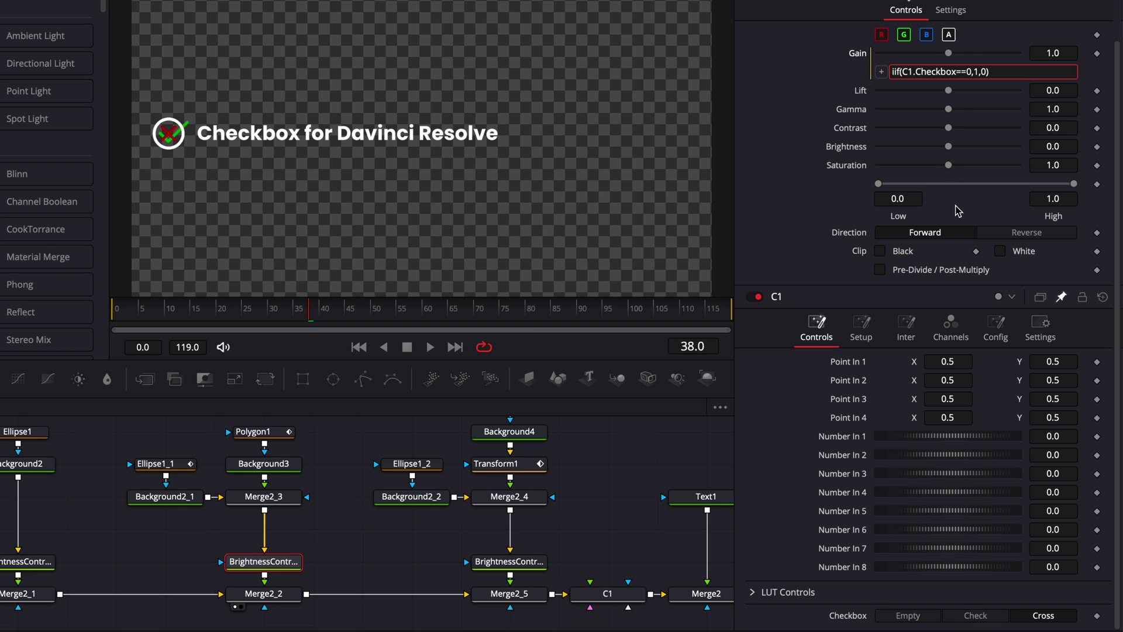
pyautogui.click(971, 71)
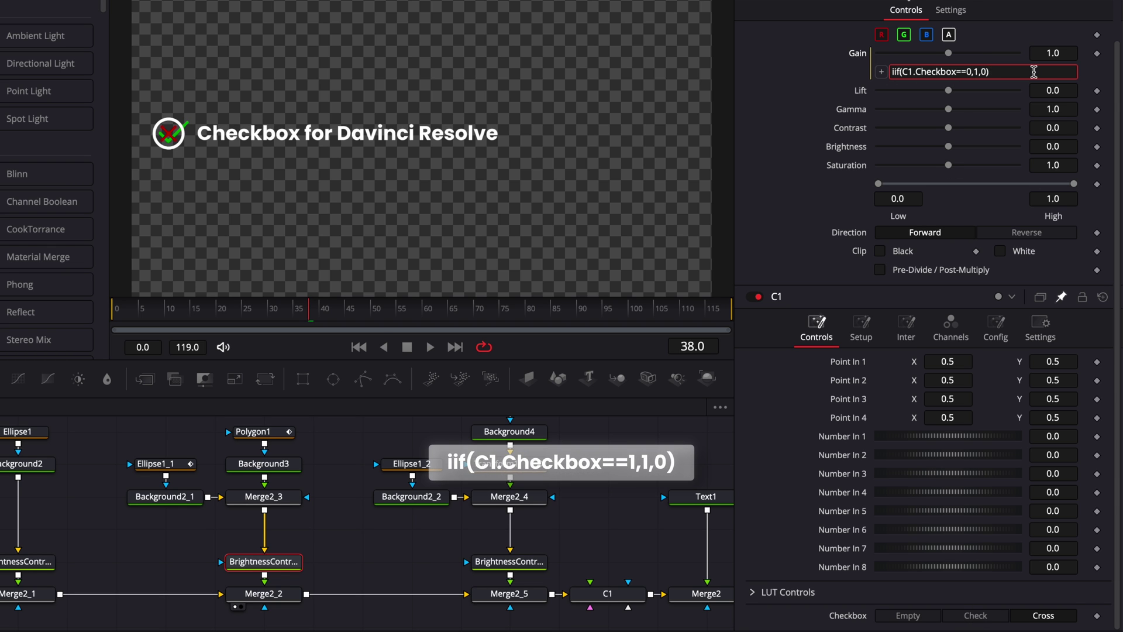
pyautogui.press('BackSpace')
pyautogui.write('1')
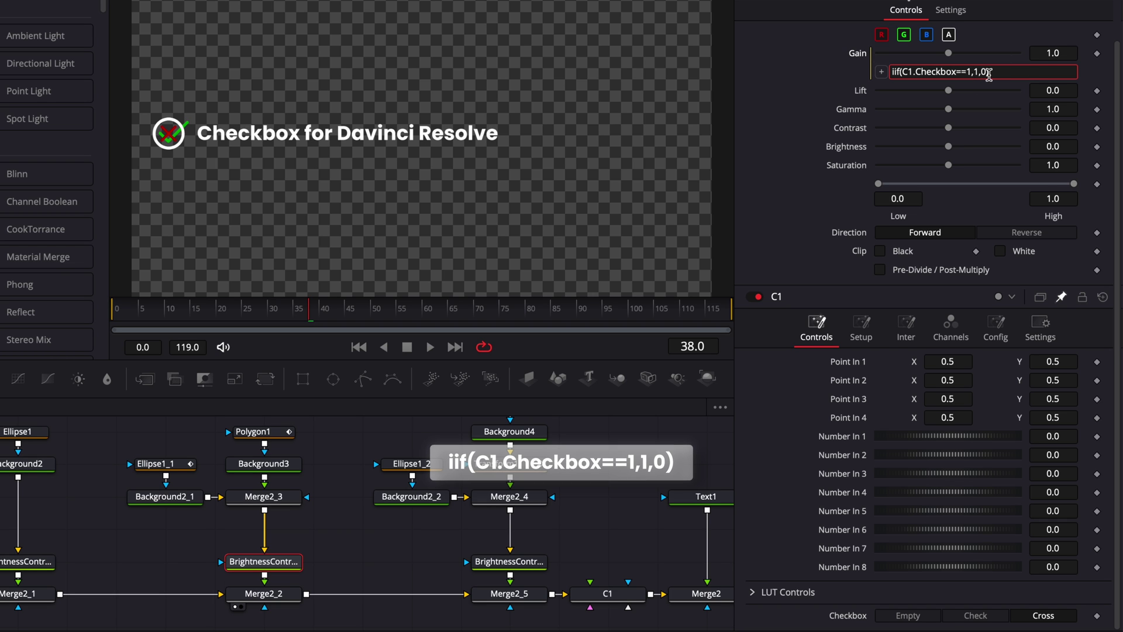
# Add the copied expression to the Gain of BrightnessContrast2_2, the node above Merge2_5, and change it to iif(C1.Checkbox==2,1,0)
pyautogui.click(509, 562)
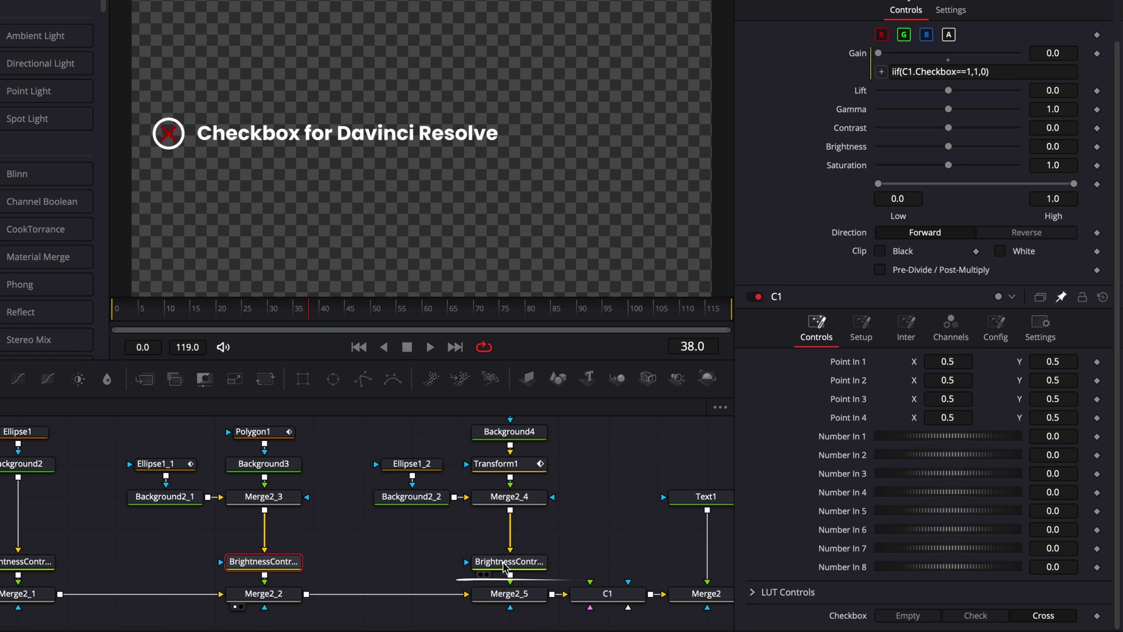
pyautogui.rightClick(858, 96)
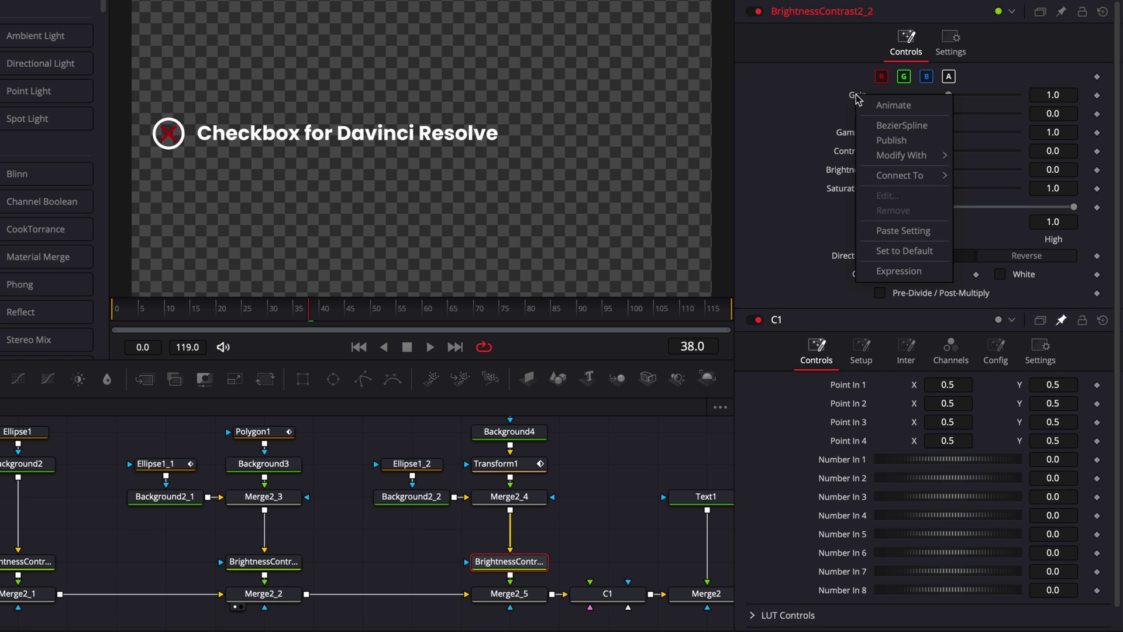
pyautogui.click(899, 270)
pyautogui.click(914, 114)
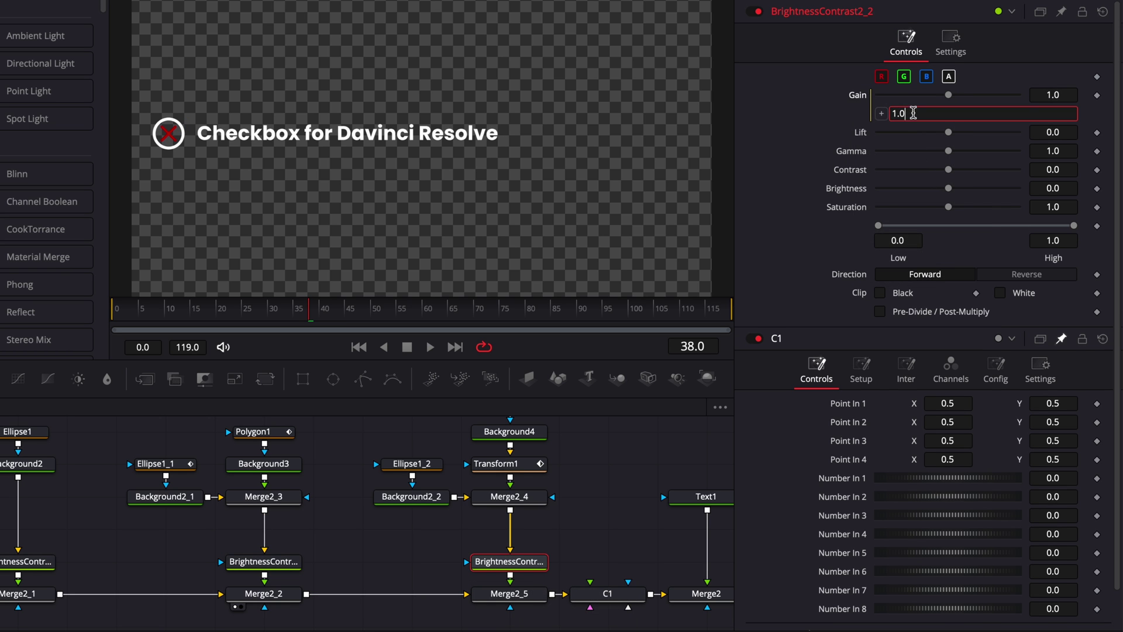
pyautogui.press('super+v')
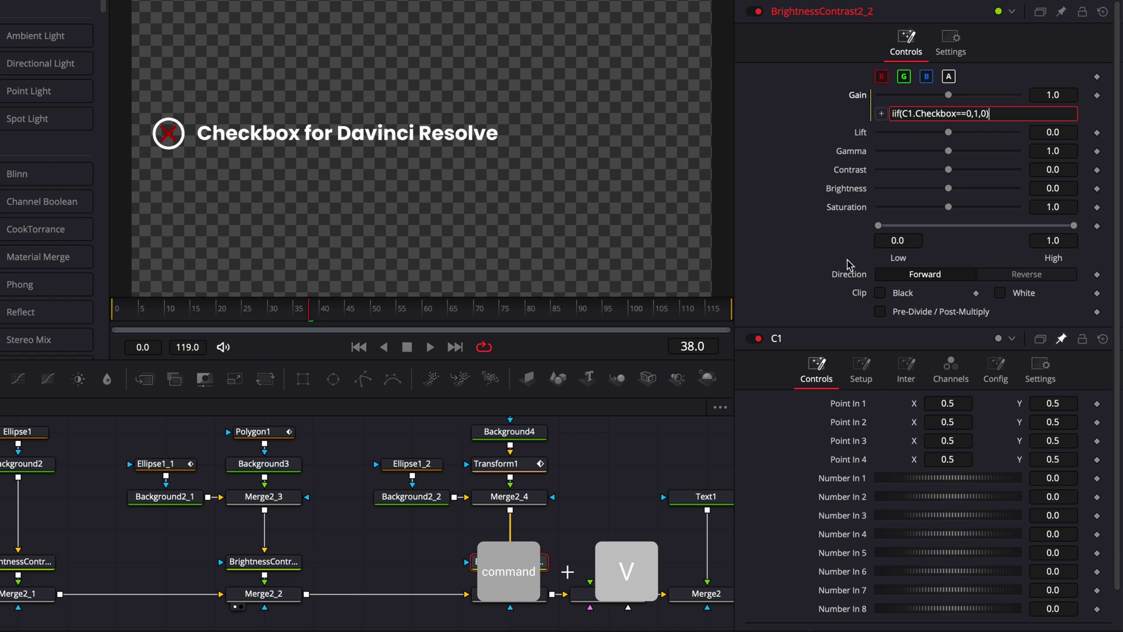
pyautogui.scroll(-1, 931, 534)
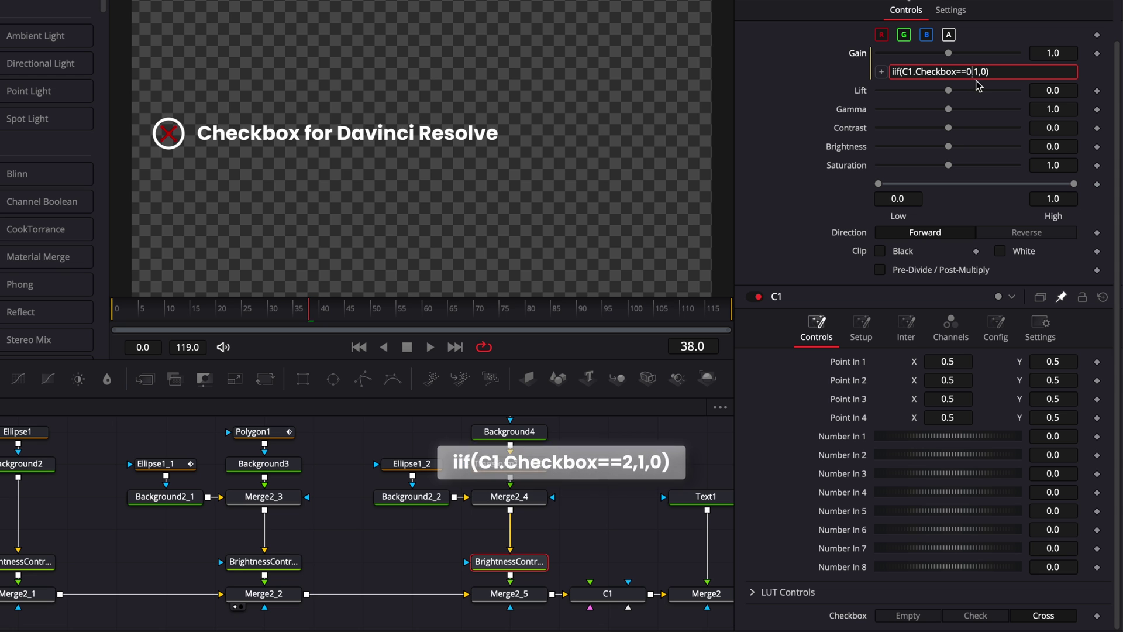
pyautogui.press('BackSpace')
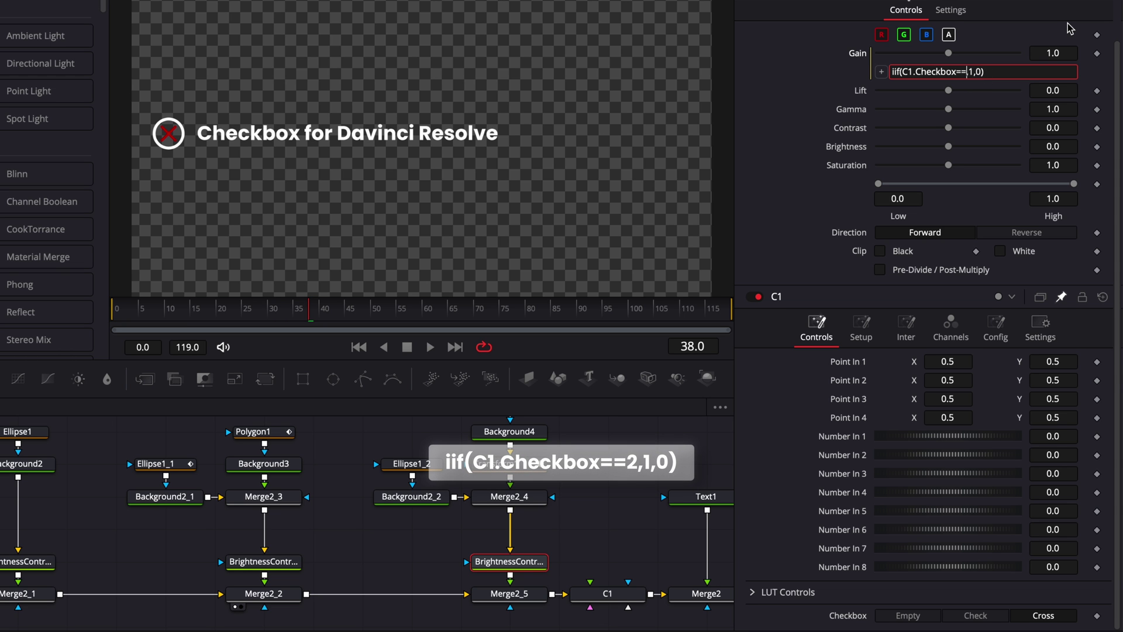
pyautogui.write('2,')
pyautogui.press('Return')
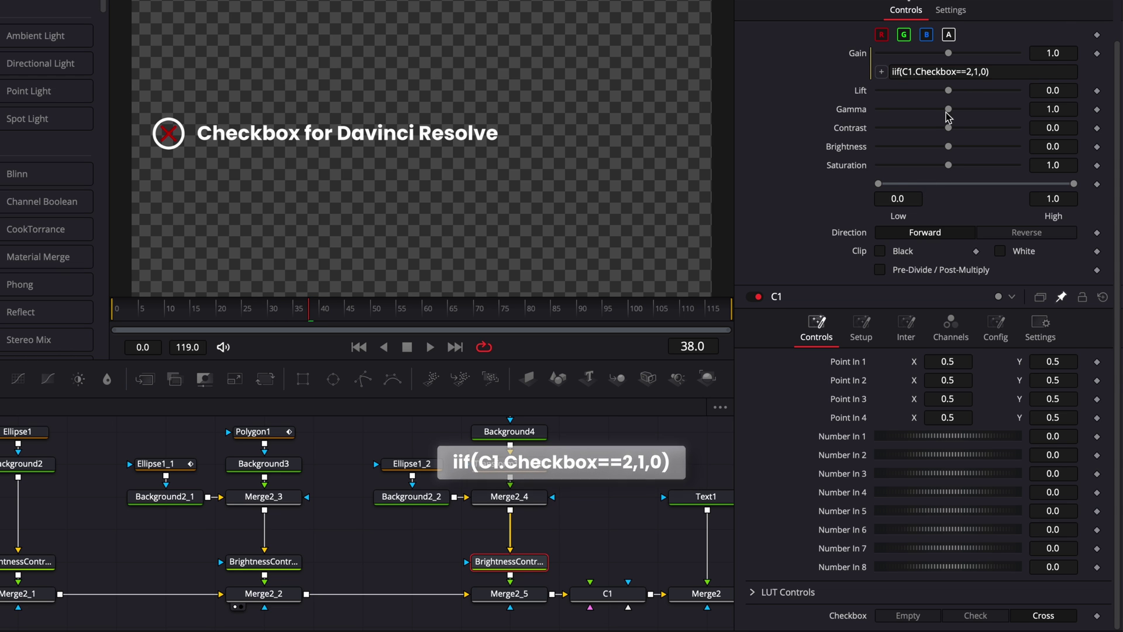
# Test C1's Checkbox control by switching between Check, Empty and Cross, and scrub the Cross animation from the start to frame 54
pyautogui.hscroll(-3, 434, 562)
pyautogui.hscroll(5, 440, 567)
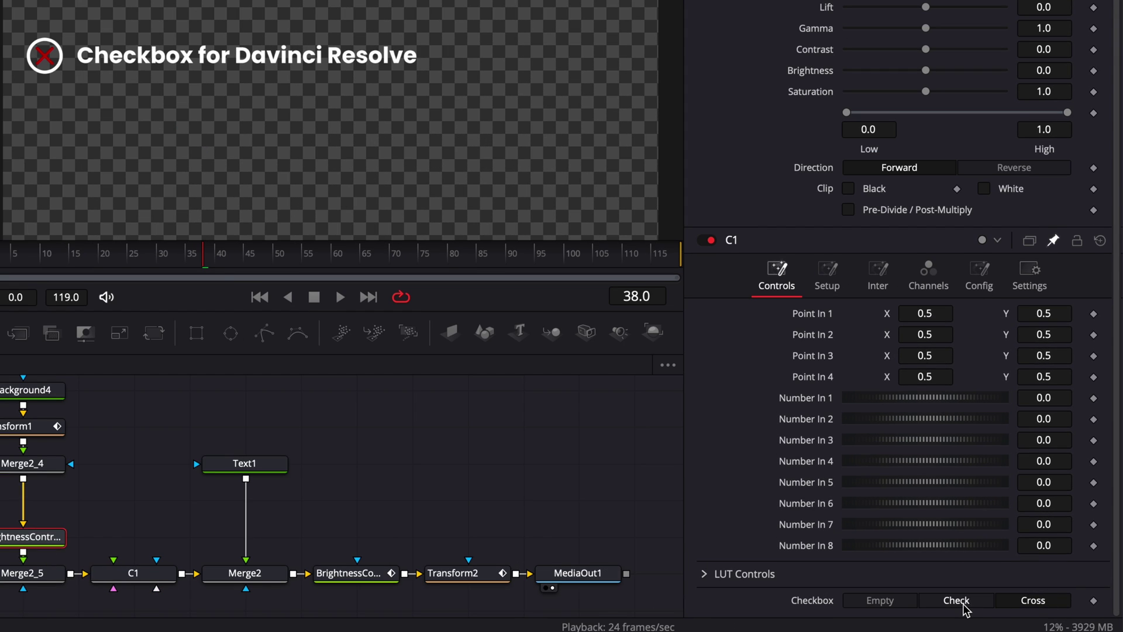
pyautogui.click(966, 610)
pyautogui.click(895, 603)
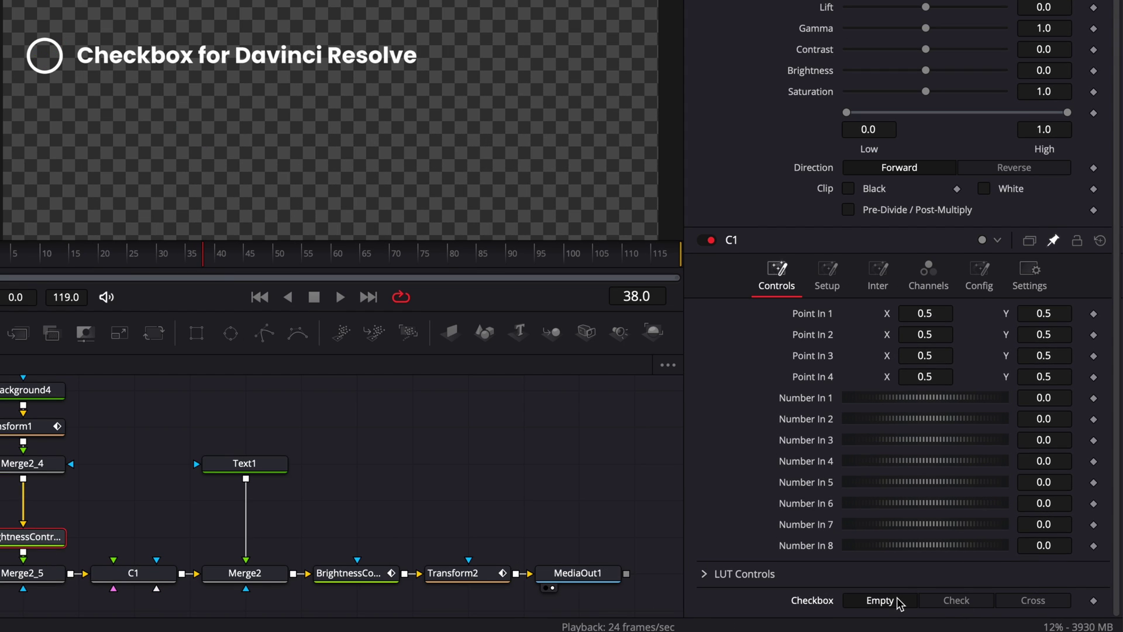
pyautogui.click(962, 608)
pyautogui.click(1019, 609)
pyautogui.click(40, 255)
pyautogui.moveTo(28, 258); pyautogui.dragTo(298, 271)
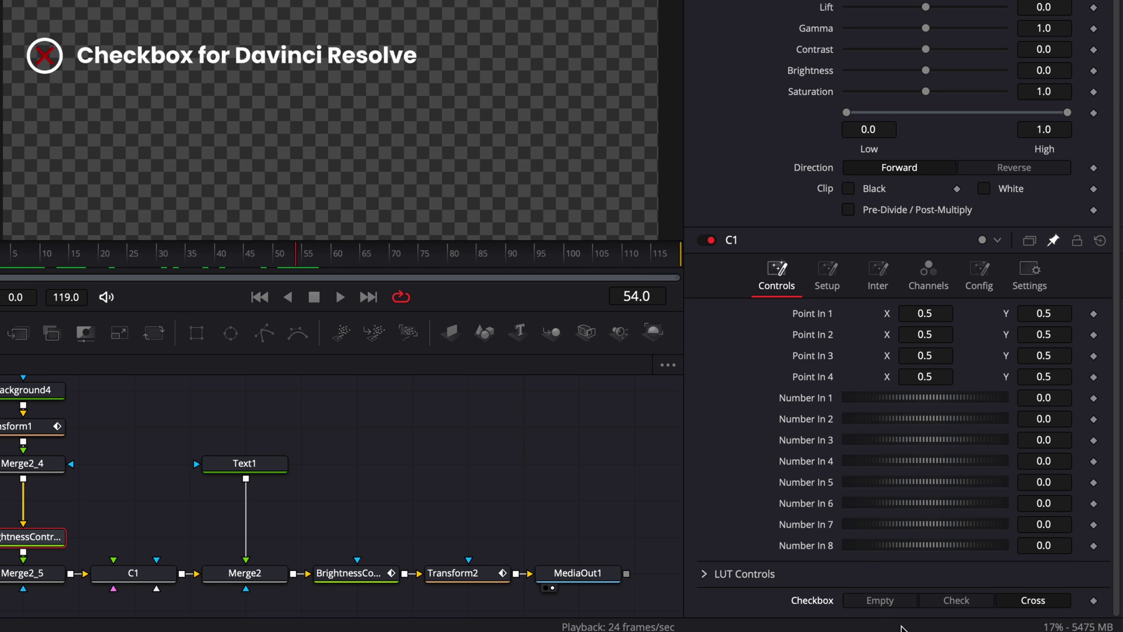
# Set C1's Checkbox control to Empty and play the animation from frame 0
pyautogui.click(877, 602)
pyautogui.press('Home')
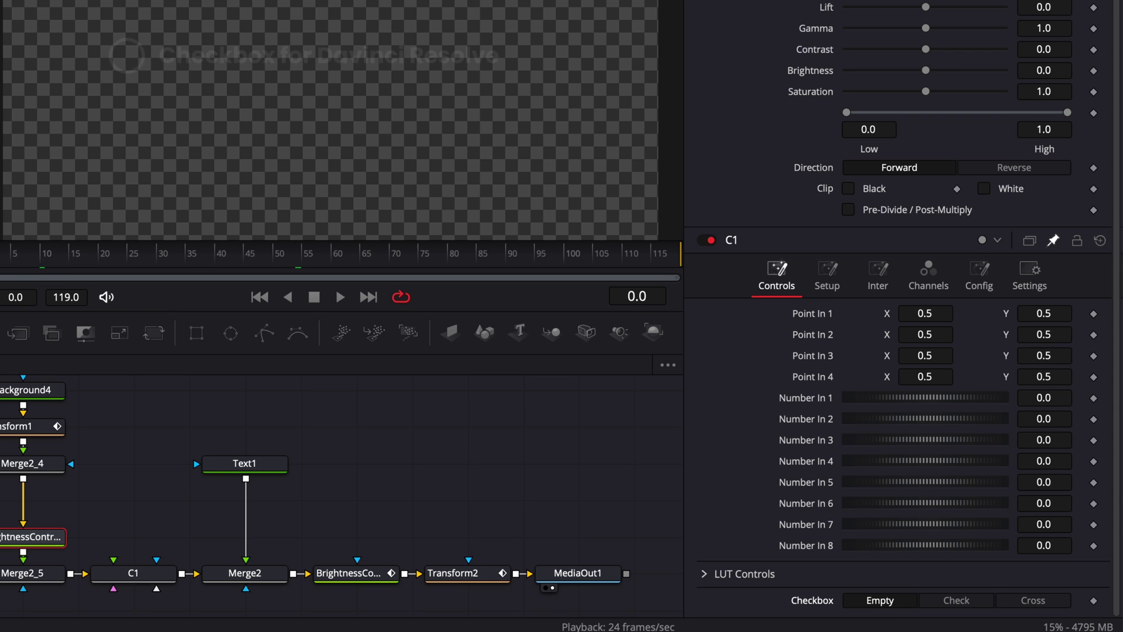
pyautogui.press('space')
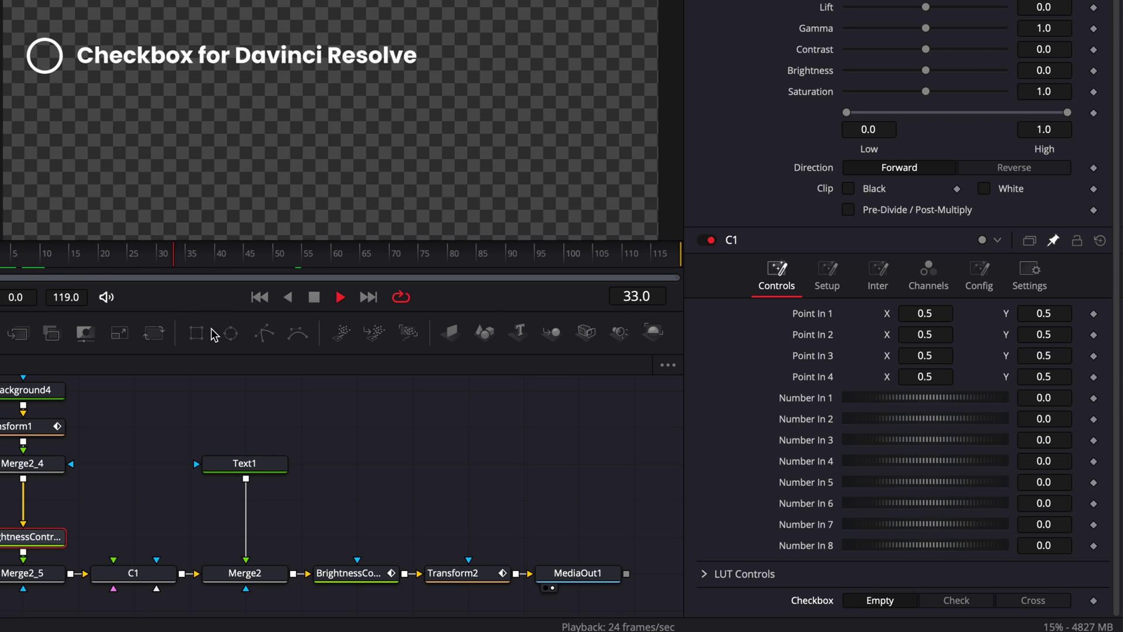
# Keyframe C1's Checkbox control so that it switches from Empty to Check at frame 61
pyautogui.click(332, 258)
pyautogui.click(1094, 601)
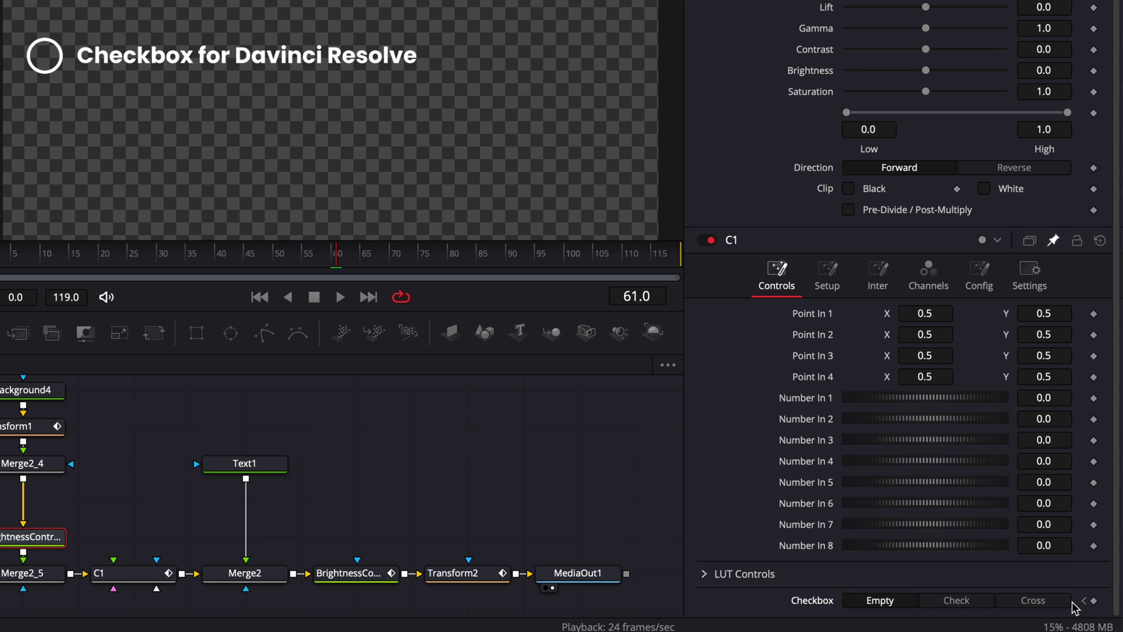
pyautogui.click(968, 604)
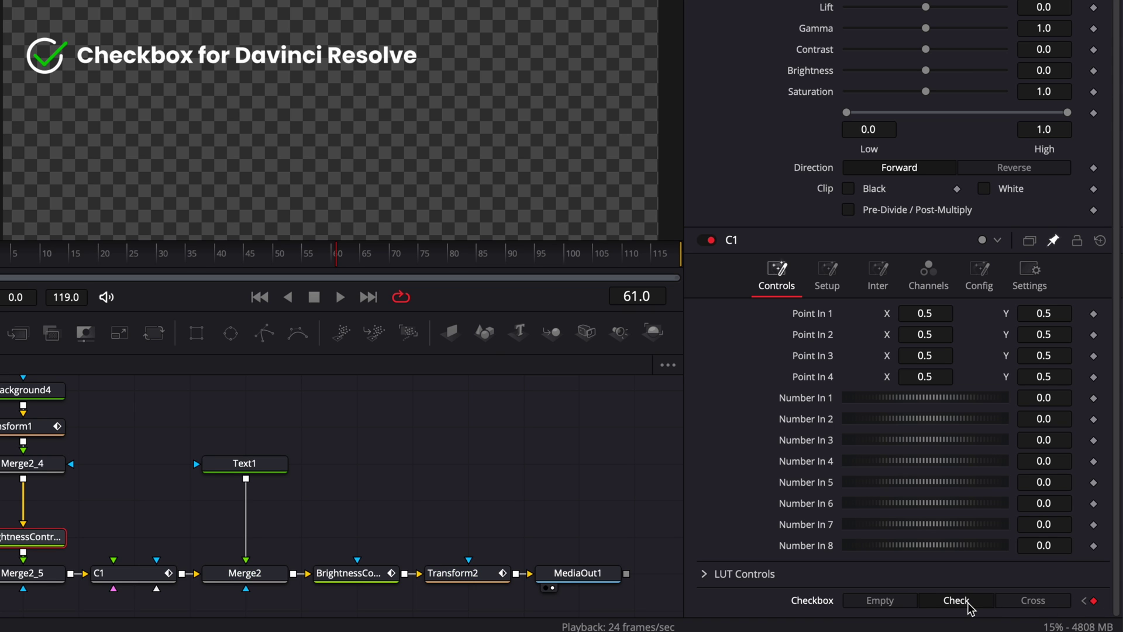
# Play the animation from around frame 42 to preview the keyframed switch from Empty to Check
pyautogui.click(233, 258)
pyautogui.press('space')
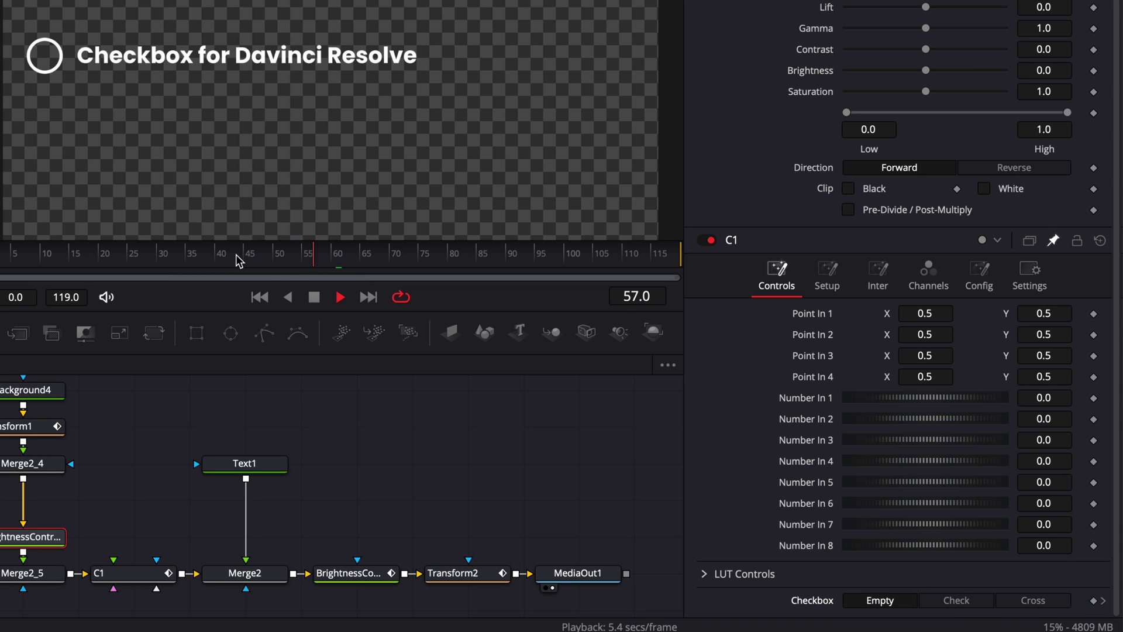
pyautogui.click(245, 254)
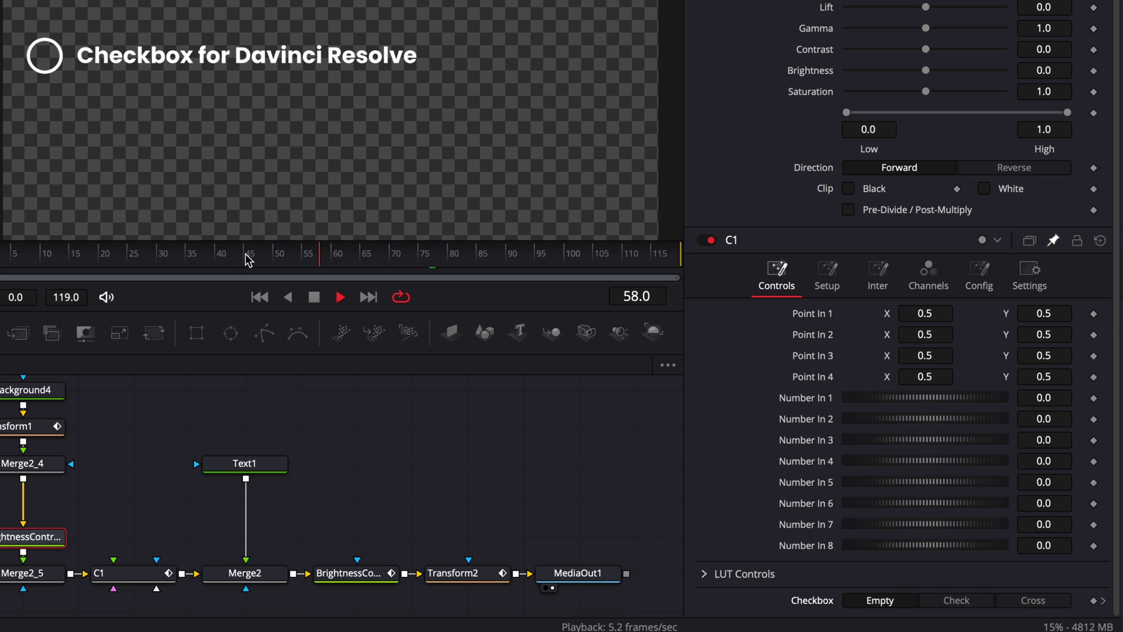
pyautogui.click(254, 255)
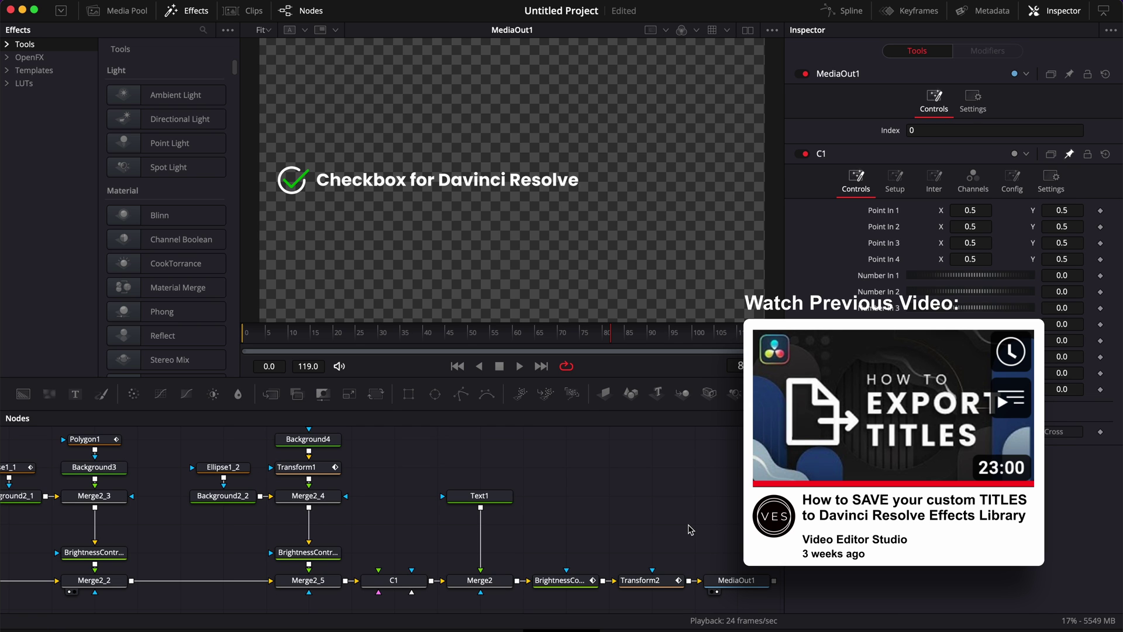
# Save the project and view the controls of the C1 and Text1 nodes
pyautogui.press('super+s')
pyautogui.click(399, 583)
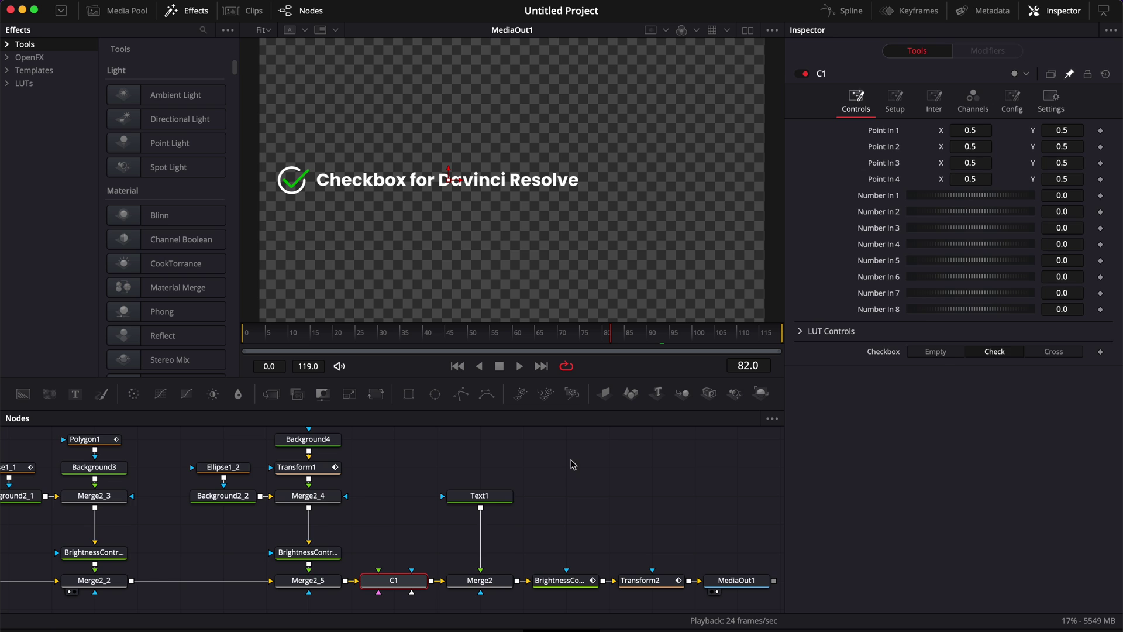
pyautogui.click(476, 495)
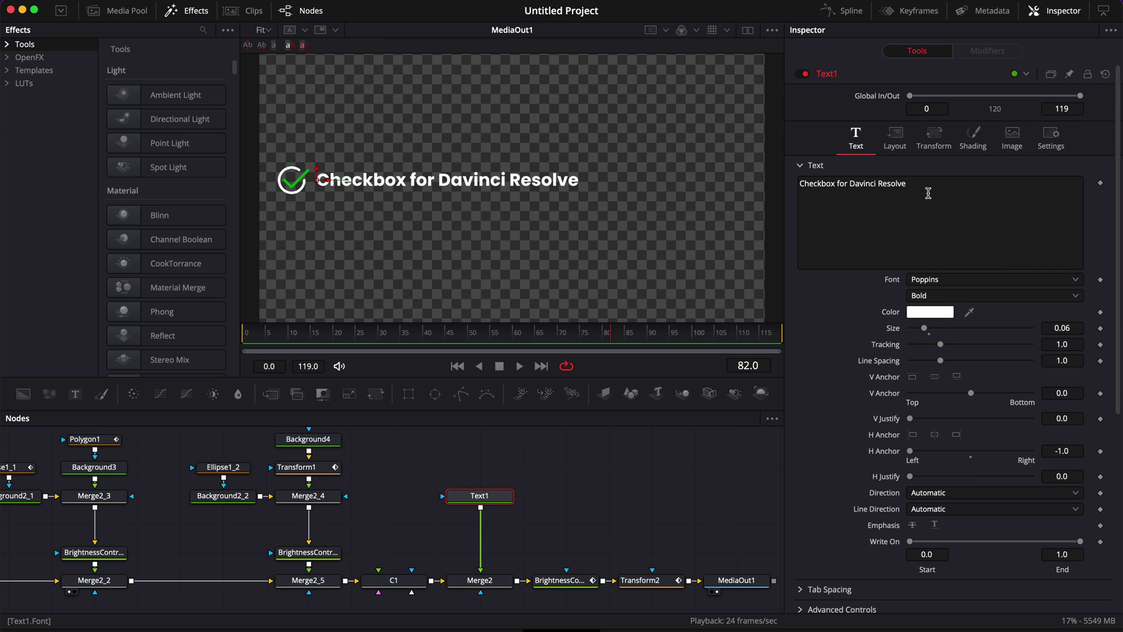